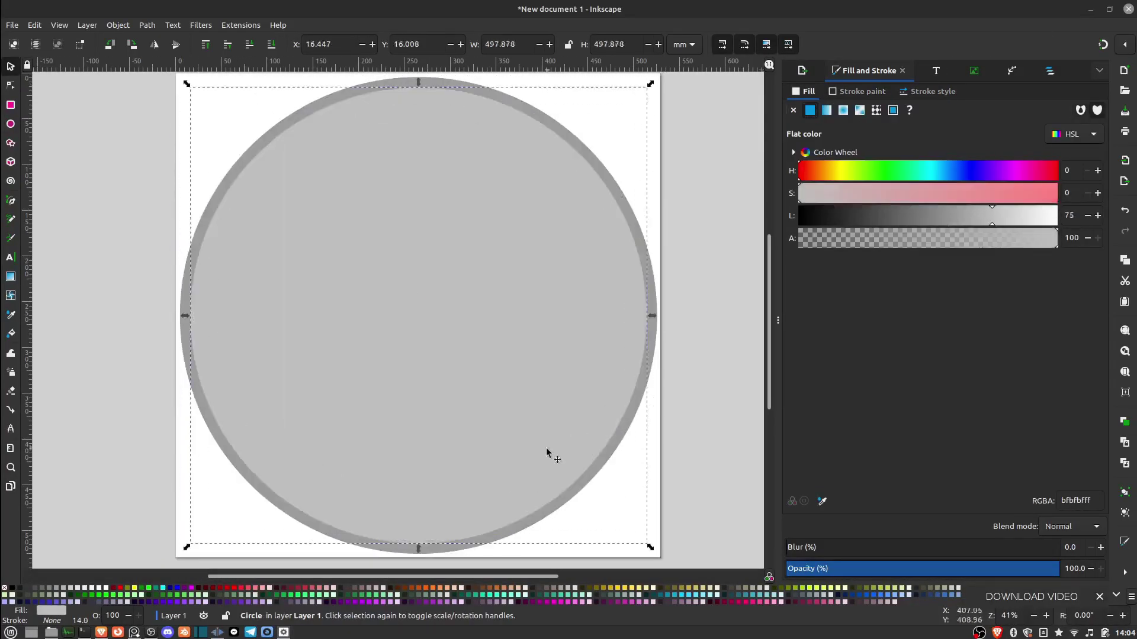
- Scale the base circle to about 521 mm wide so it nearly fills the page, and set its stroke lightness to 47
ctrl+shift+drag(650, 547, 648, 544)
click(607, 452)
drag(959, 216, 920, 216)
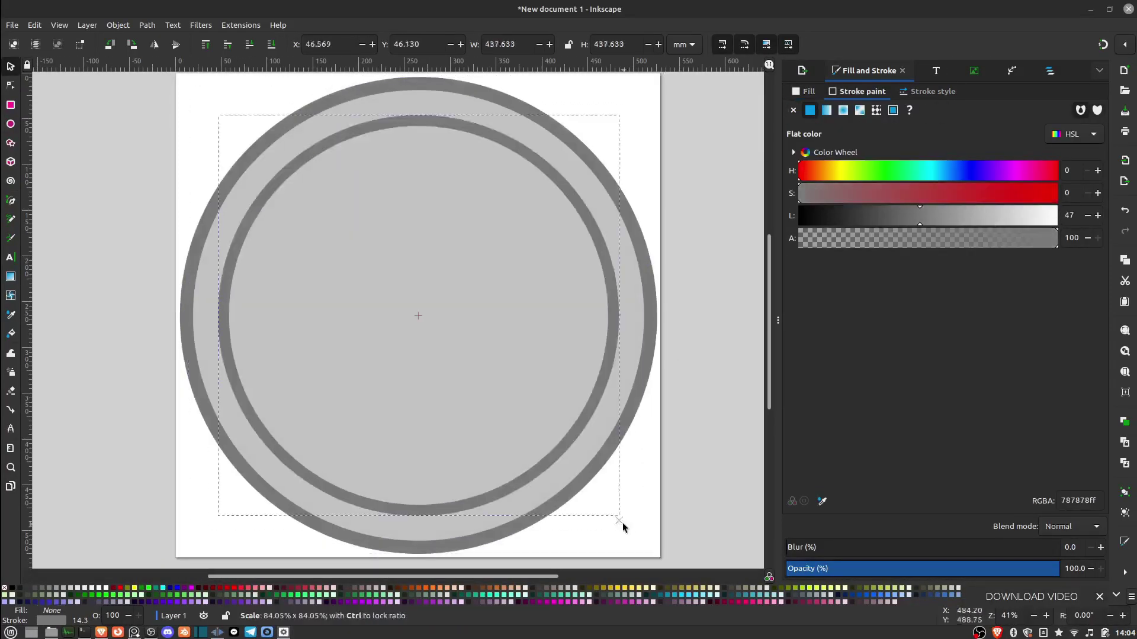
- Duplicate the gray ring, adjust the copy's lightness, and scale it down concentrically inside the outer ring to about 438 mm
click(546, 453)
key(ctrl+d)
drag(995, 216, 929, 215)
ctrl+shift+drag(648, 86, 604, 127)
ctrl+shift+drag(604, 127, 607, 123)
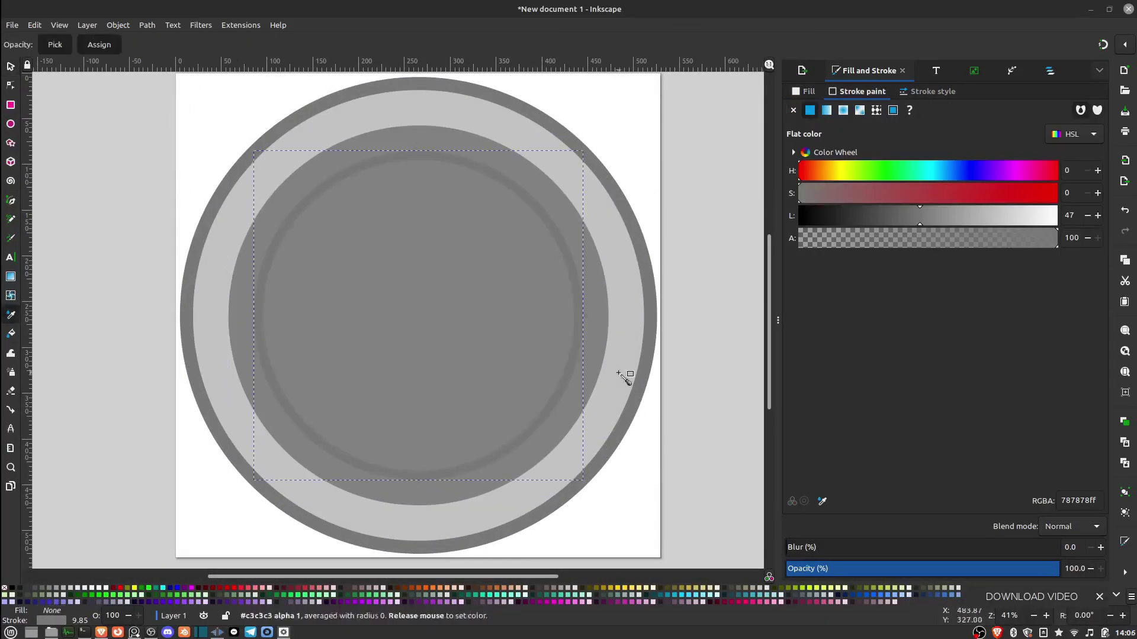
drag(625, 378, 624, 378)
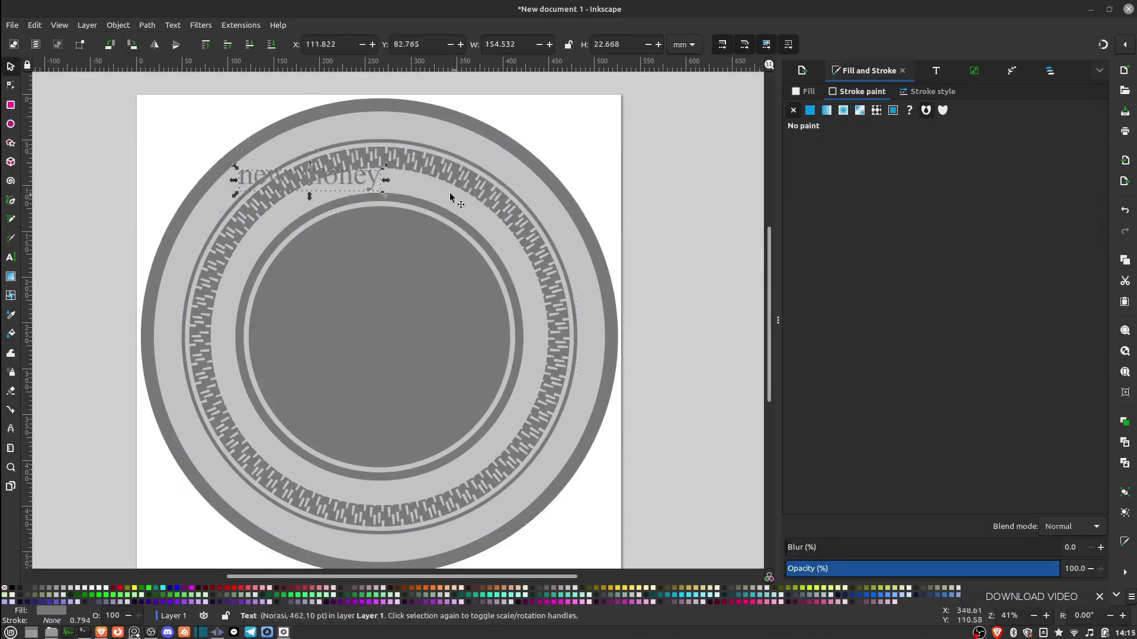
- Put the text "Ultra Sound Money" in the Norasi font on the circular path and repeat it around the outer band
click(147, 25)
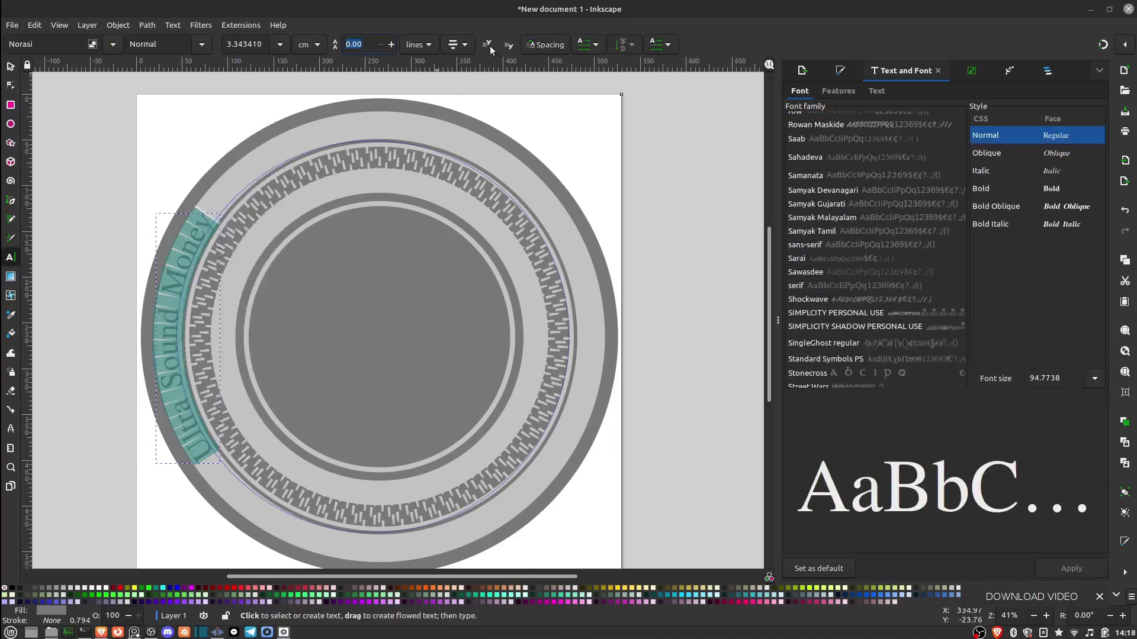
click(544, 44)
click(502, 73)
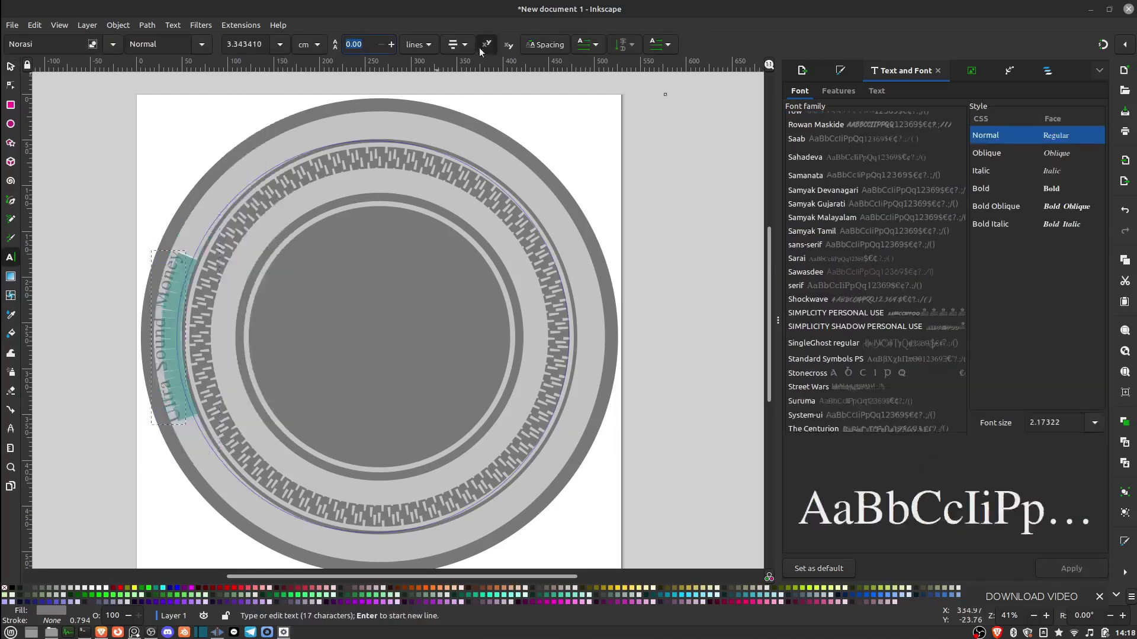
click(198, 237)
key(ctrl+v)
key(ctrl+v)
click(10, 67)
click(654, 221)
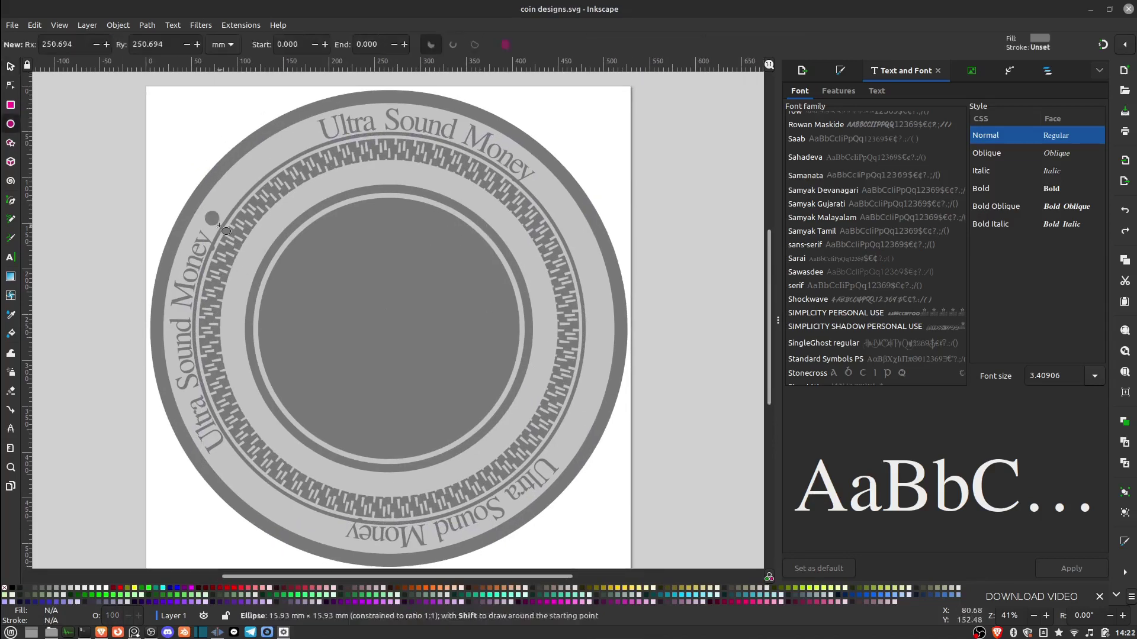
- Rotate the artwork, add gray dots between the text repeats, and fill the coin's central disc with a circuit-board pattern
key(Tab)
key(r)
drag(146, 86, 645, 507)
click(106, 588)
key(s)
key(End)
click(76, 500)
scroll(386, 274, up, 1)
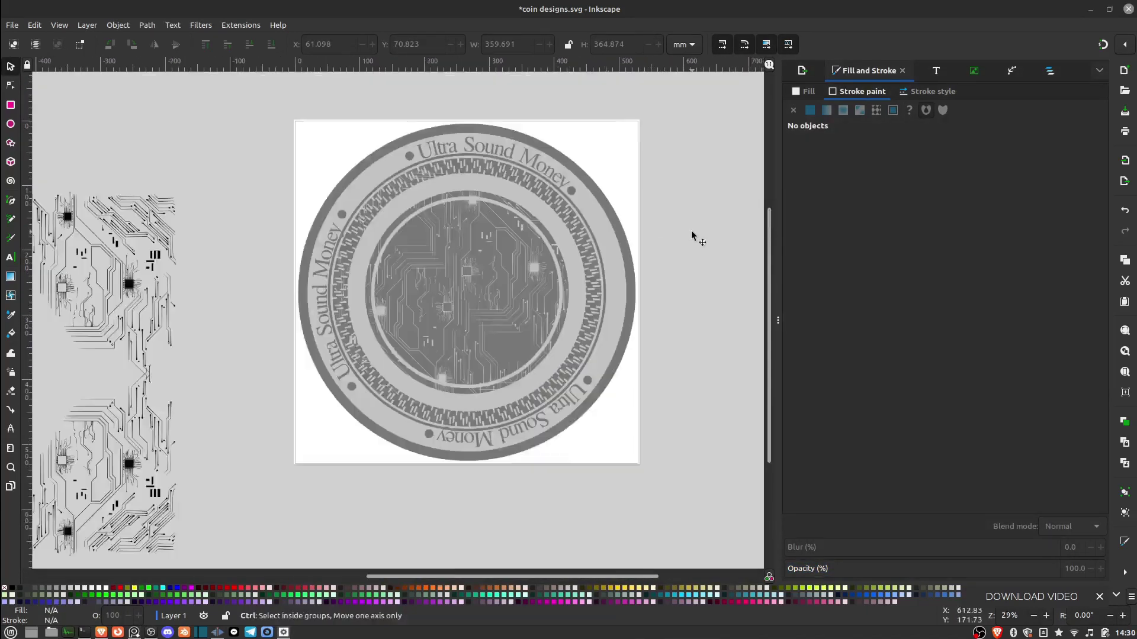
- Rename the outermost ring as "outer rim" and lighten the ring strokes to a lightness of 68
click(467, 272)
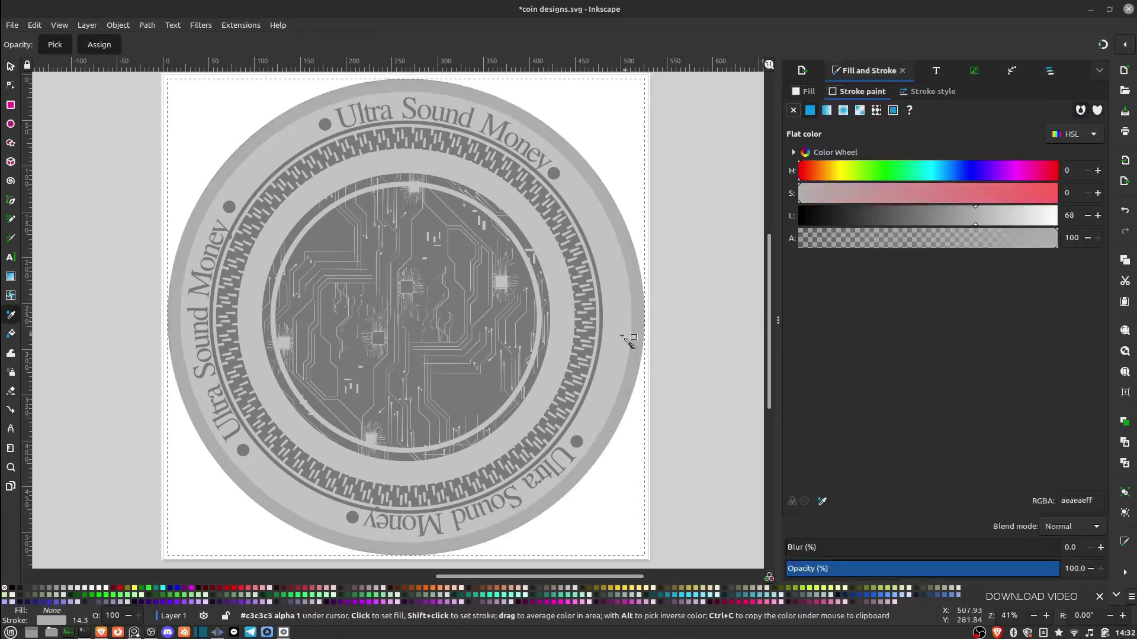
drag(959, 216, 980, 222)
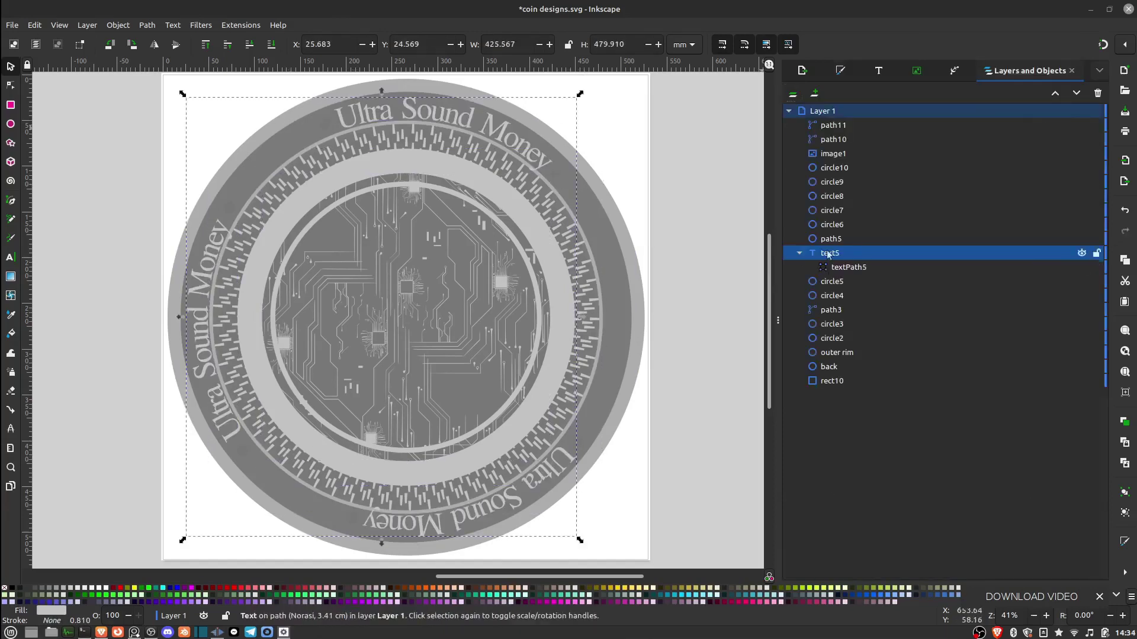
drag(535, 155, 542, 157)
- Go through circle4 and path3 in the object list and darken the gray shade of path3
click(832, 282)
click(172, 25)
click(789, 111)
click(832, 296)
click(841, 71)
drag(992, 216, 922, 215)
ctrl+scroll(565, 315, up, 3)
key(5)
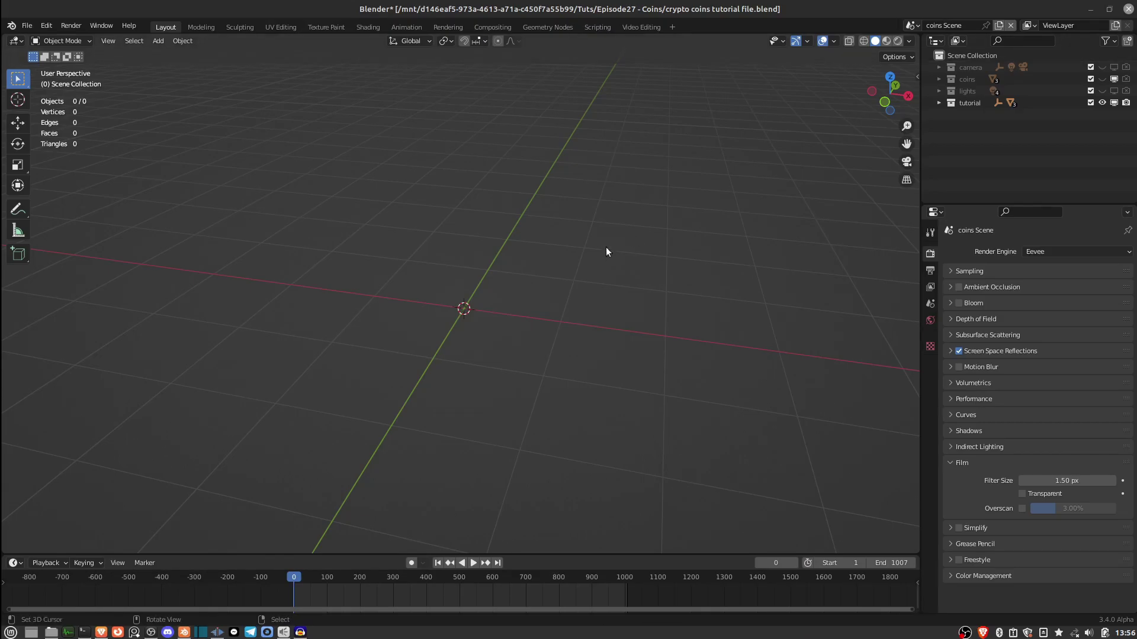
- Switch to Blender and add a mesh circle with 256 vertices and a 1 m radius at the world origin
middle_drag(606, 252, 564, 269)
key(shift+a)
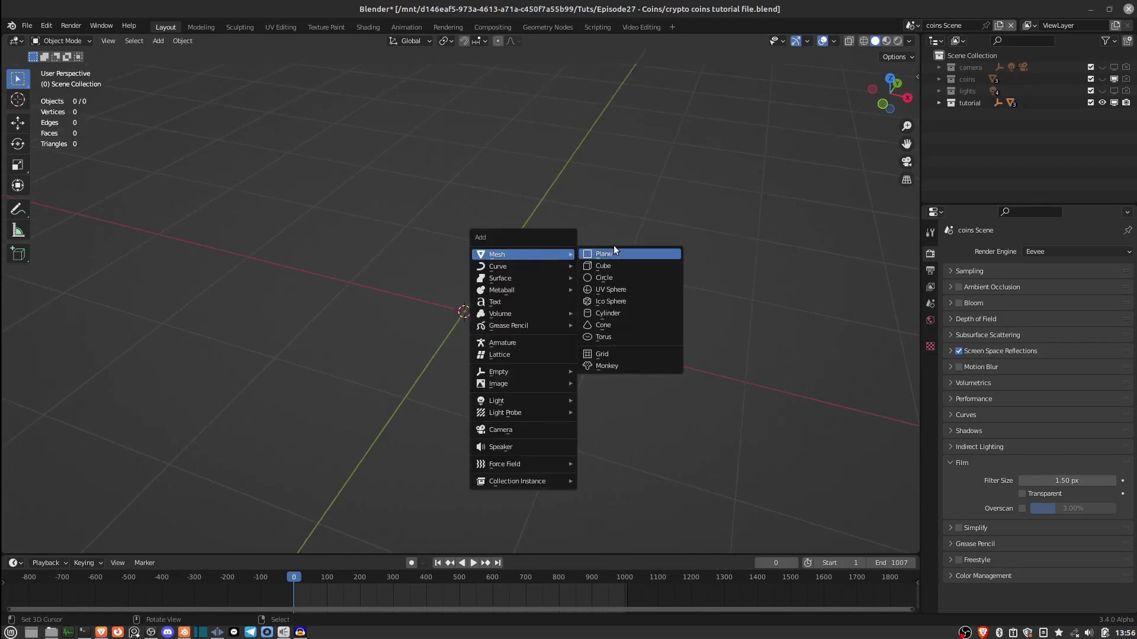
click(607, 277)
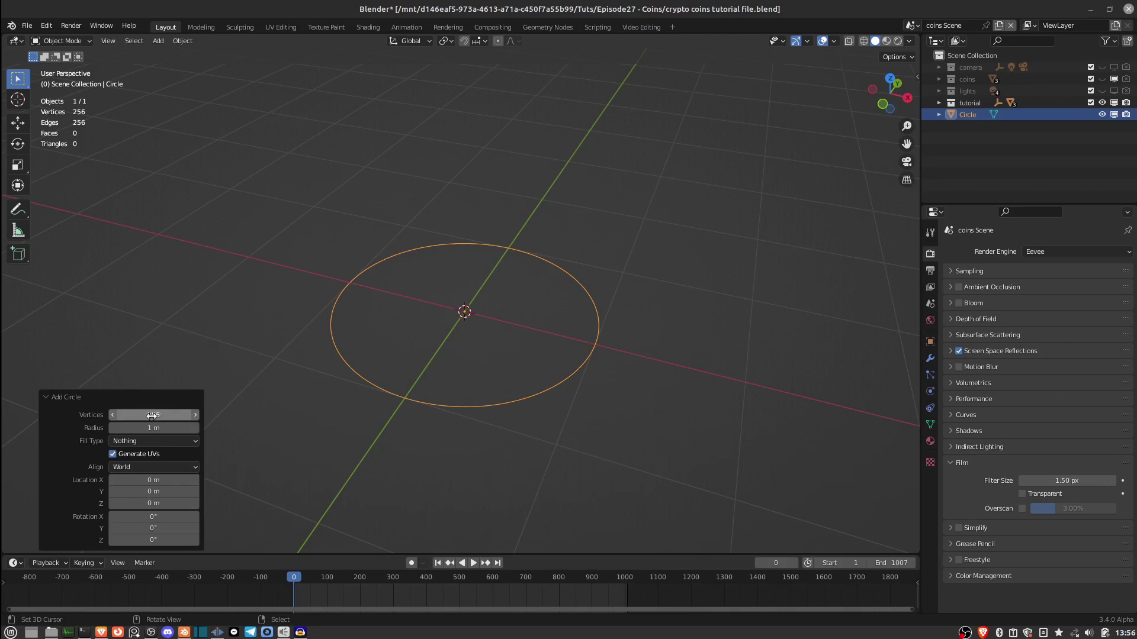
scroll(480, 314, up, 3)
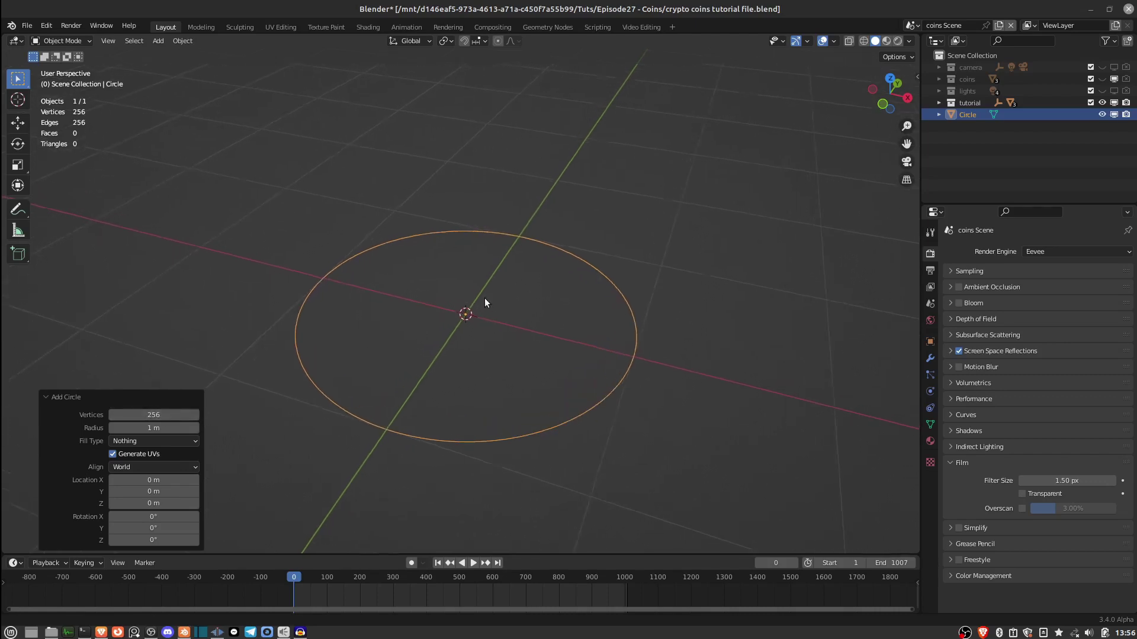
shift+middle_drag(506, 330, 520, 274)
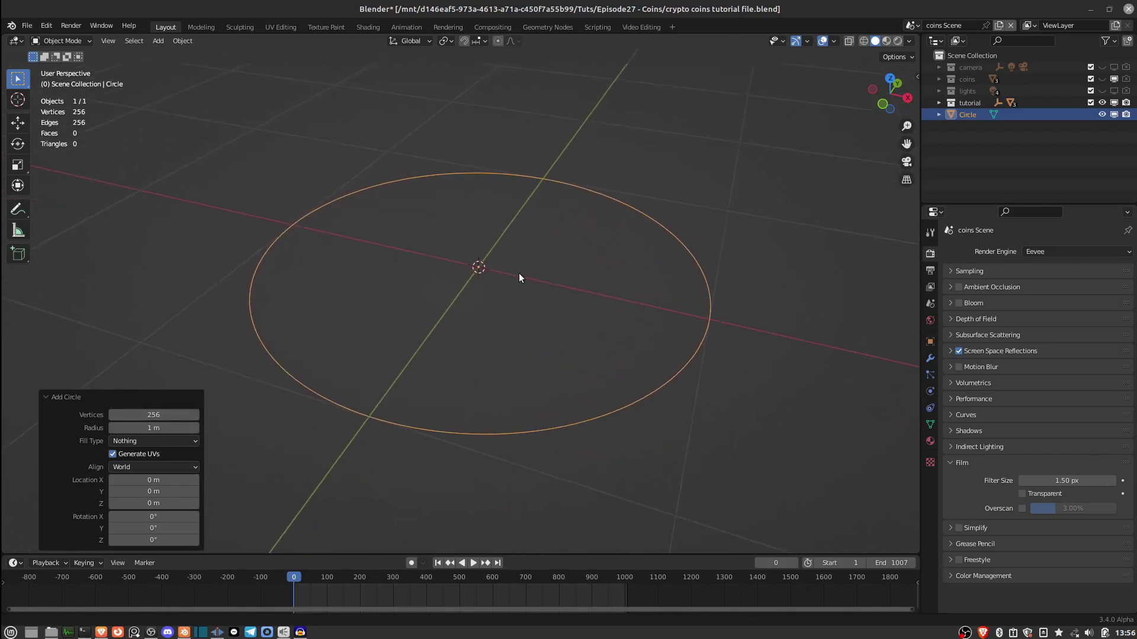
scroll(515, 282, up, 1)
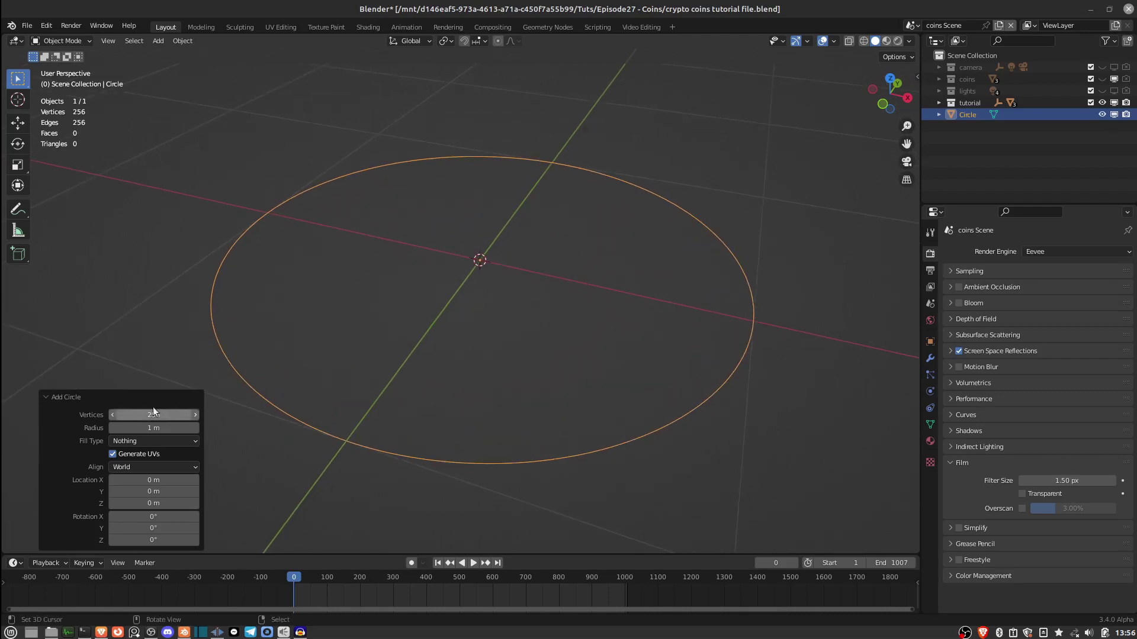
scroll(476, 308, down, 1)
- Enter Edit Mode on the circle in top view and apply Checker Deselect to keep every other vertex selected
key(Tab)
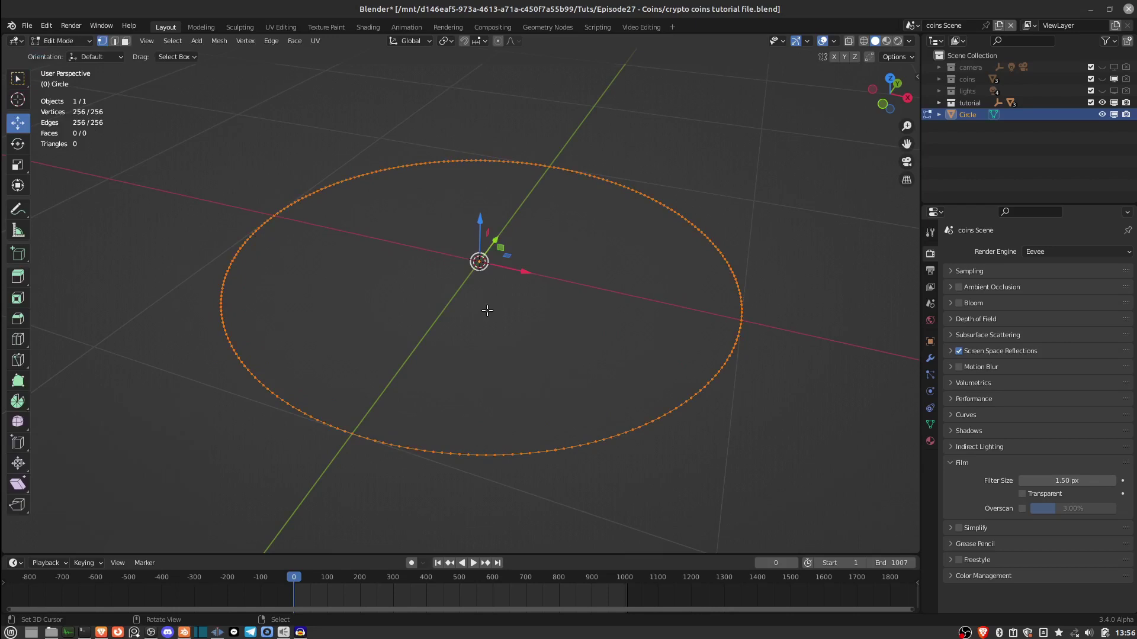
middle_drag(469, 325, 438, 335)
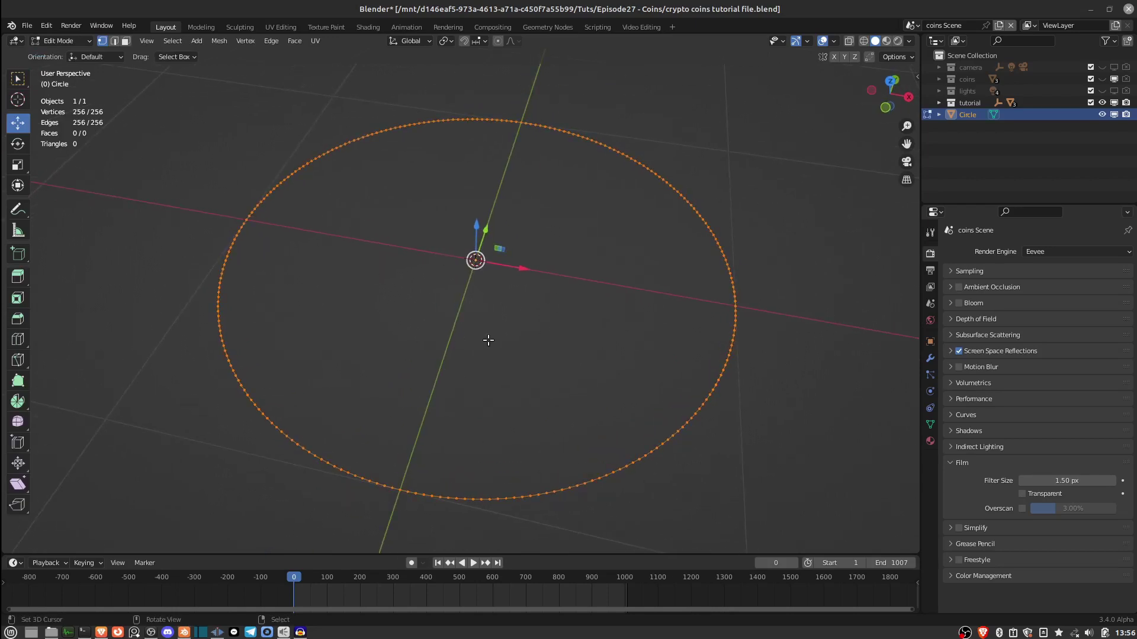
key(KP_7)
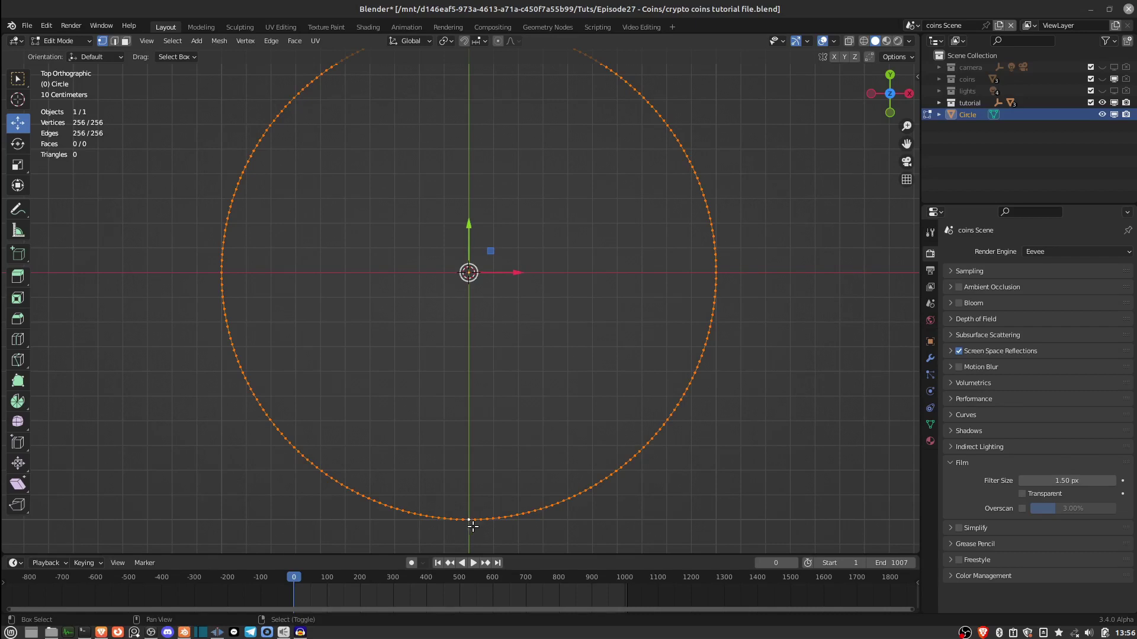
click(172, 40)
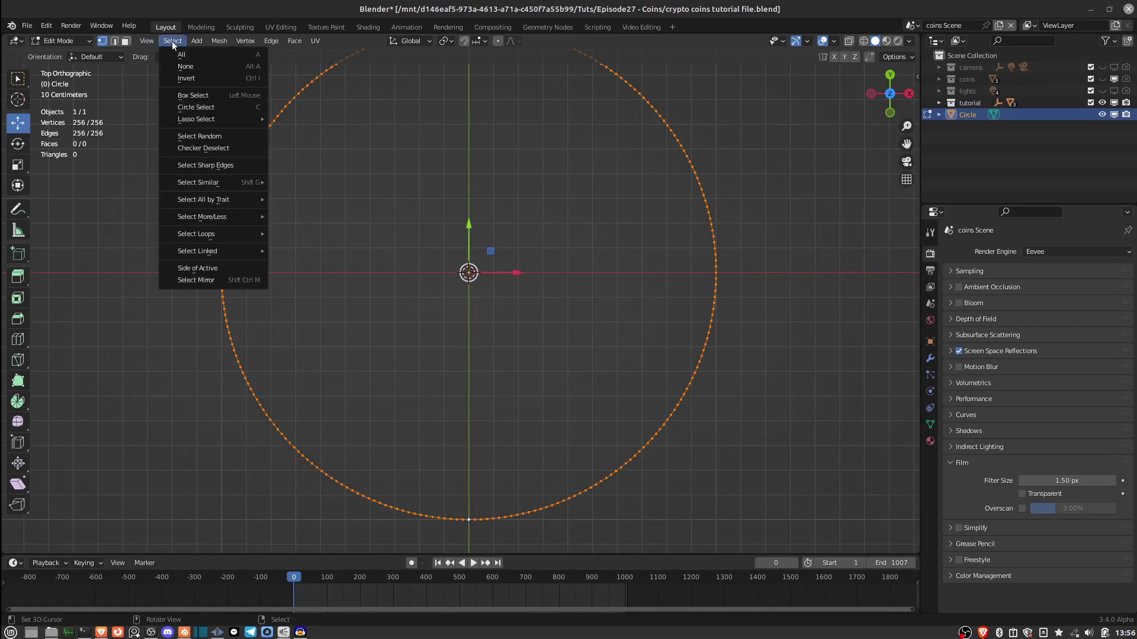
click(210, 148)
- Circle-deselect the vertices in the lower-right and upper-left quarters, keeping only the two opposite quarters selected
ctrl+middle_drag(614, 253, 571, 277)
key(c)
mouse_move(468, 497)
middle_down()
mouse_move(521, 475)
mouse_move(640, 376)
mouse_move(641, 315)
middle_up()
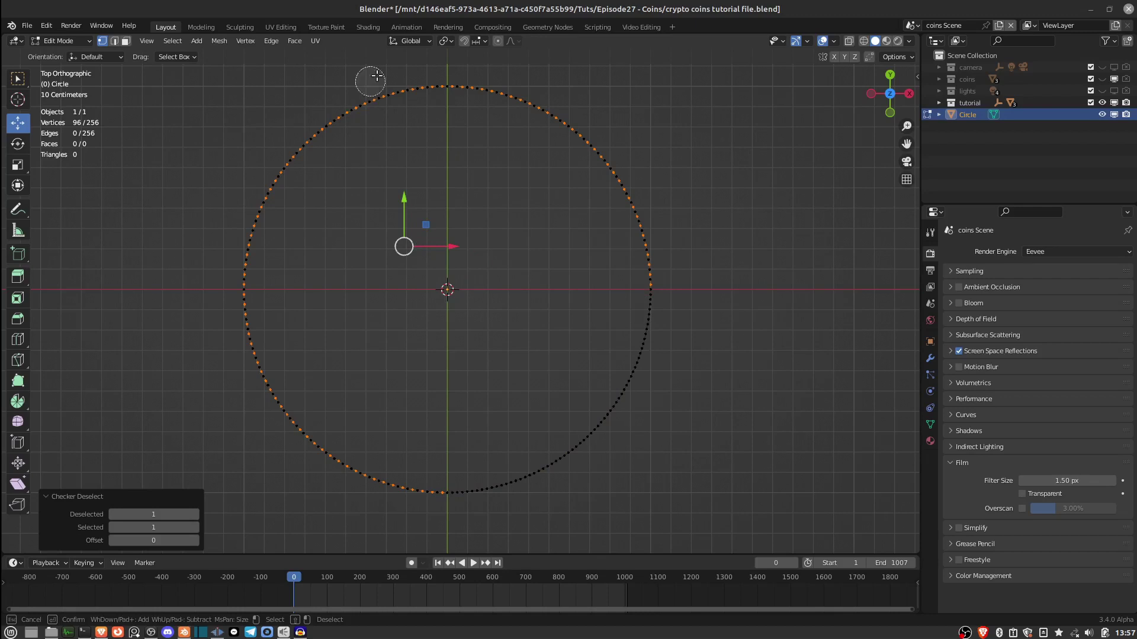
mouse_move(416, 88)
middle_down()
mouse_move(326, 132)
mouse_move(264, 203)
mouse_move(242, 264)
middle_up()
key(Escape)
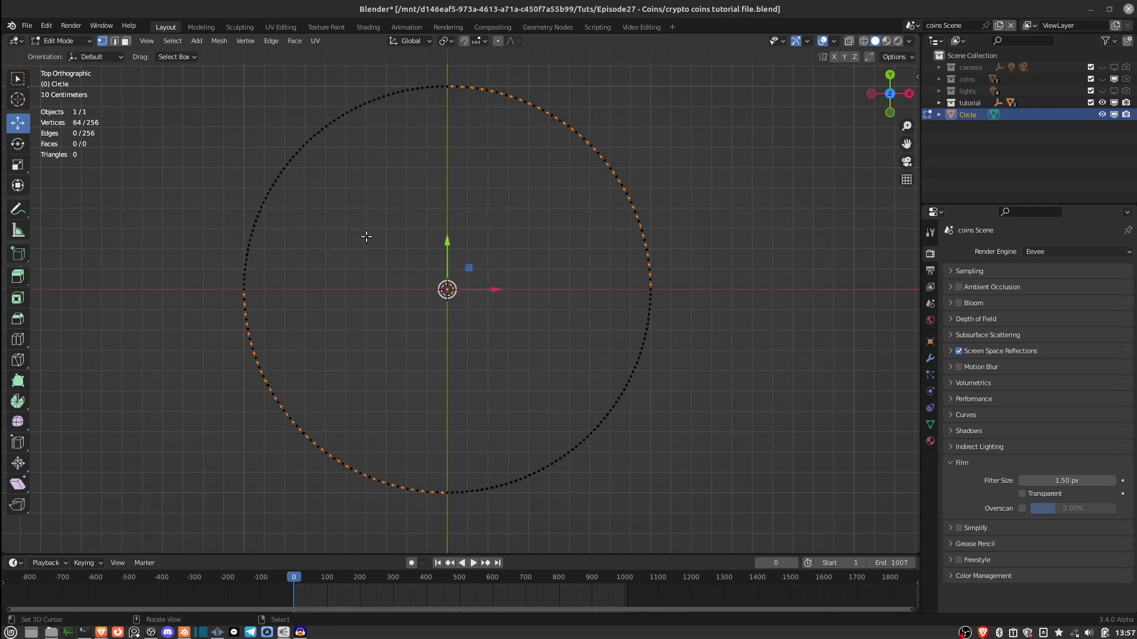
- Scale the selected vertices inward to about 0.99 to form ridges, and check the outline in Object Mode
mouse_move(537, 214)
ctrl+middle_down()
mouse_move(515, 213)
mouse_move(515, 228)
mouse_move(526, 213)
ctrl+middle_up()
shift+scroll(576, 187, up, 2)
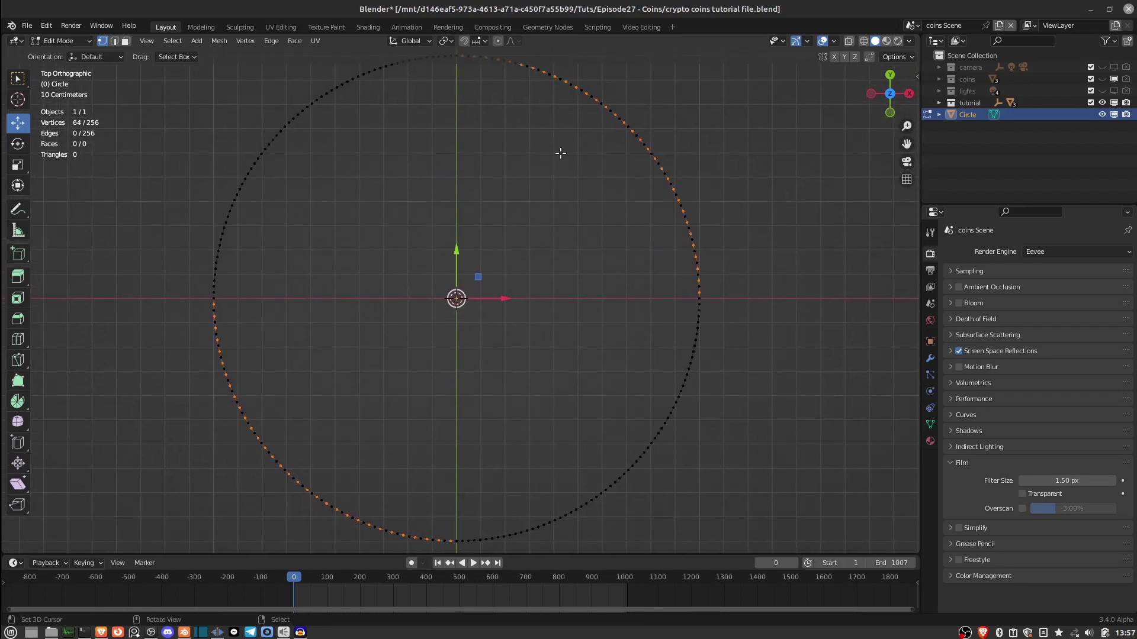
key(s)
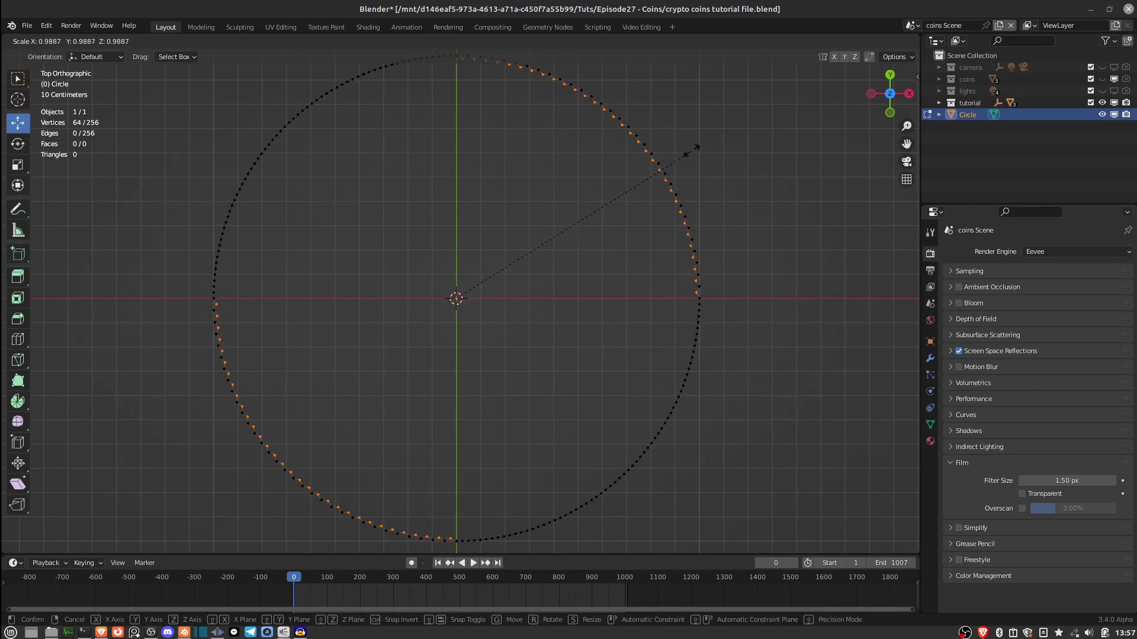
click(699, 146)
middle_drag(681, 160, 647, 218)
key(Tab)
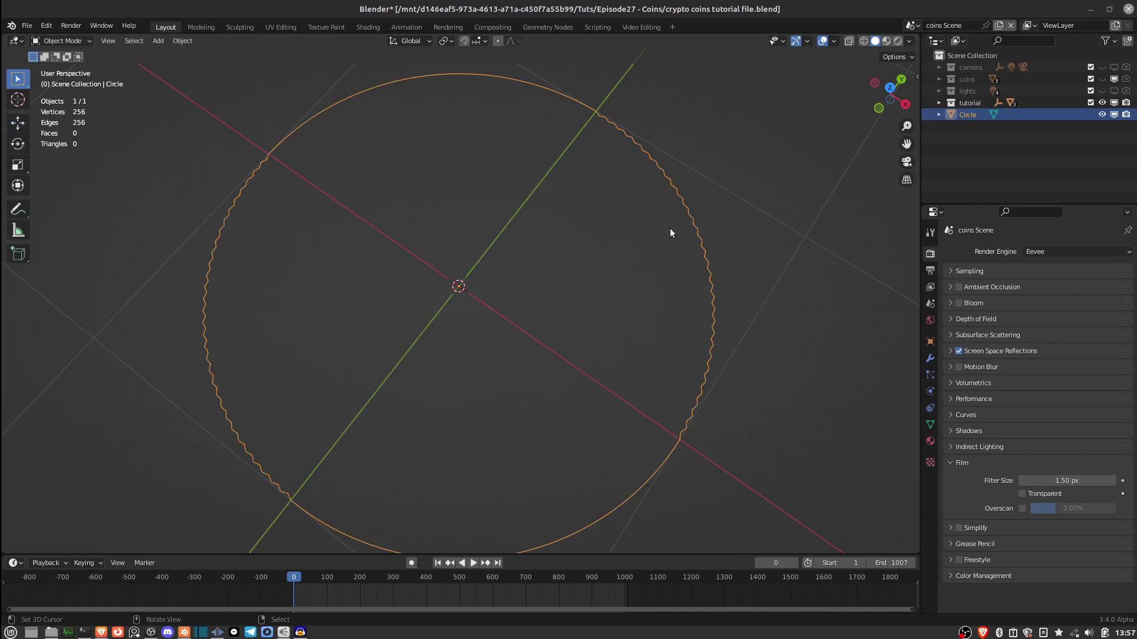
middle_drag(684, 287, 612, 248)
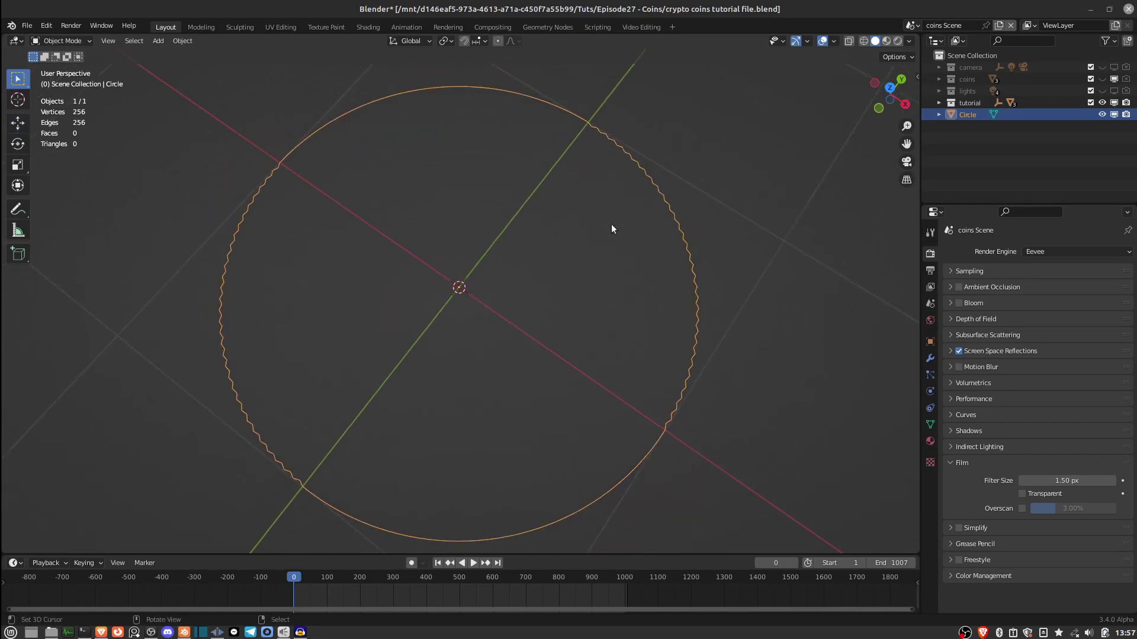
- Select all of the circle's vertices and extrude them about 0.05 m upward along Z in front view
key(Tab)
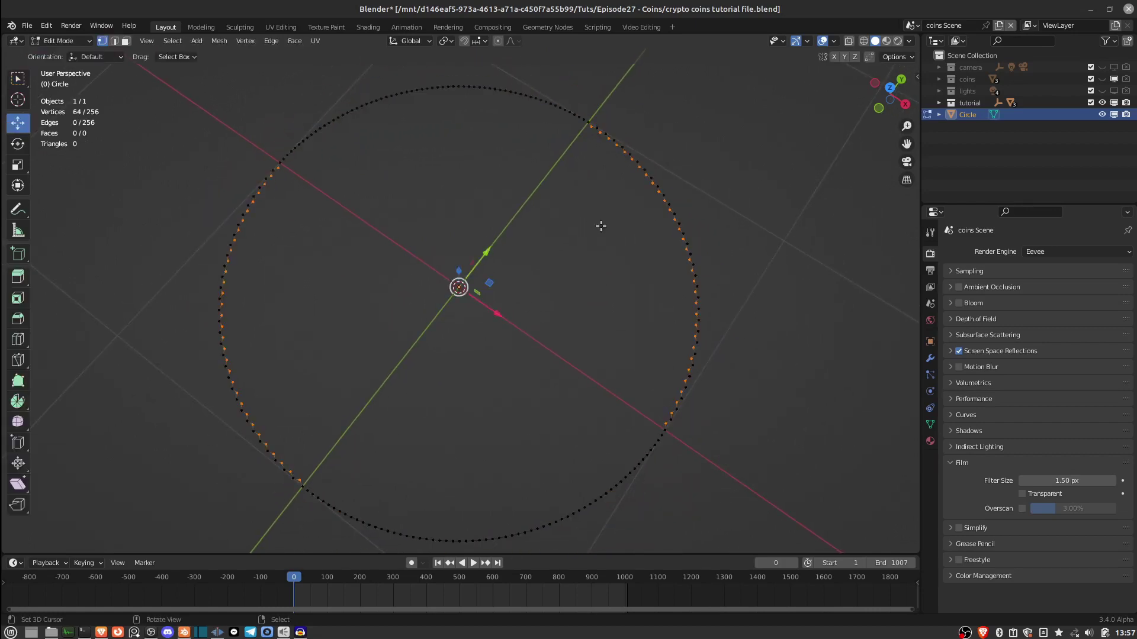
middle_drag(594, 256, 621, 221)
key(a)
ctrl+middle_drag(615, 274, 631, 254)
key(KP_1)
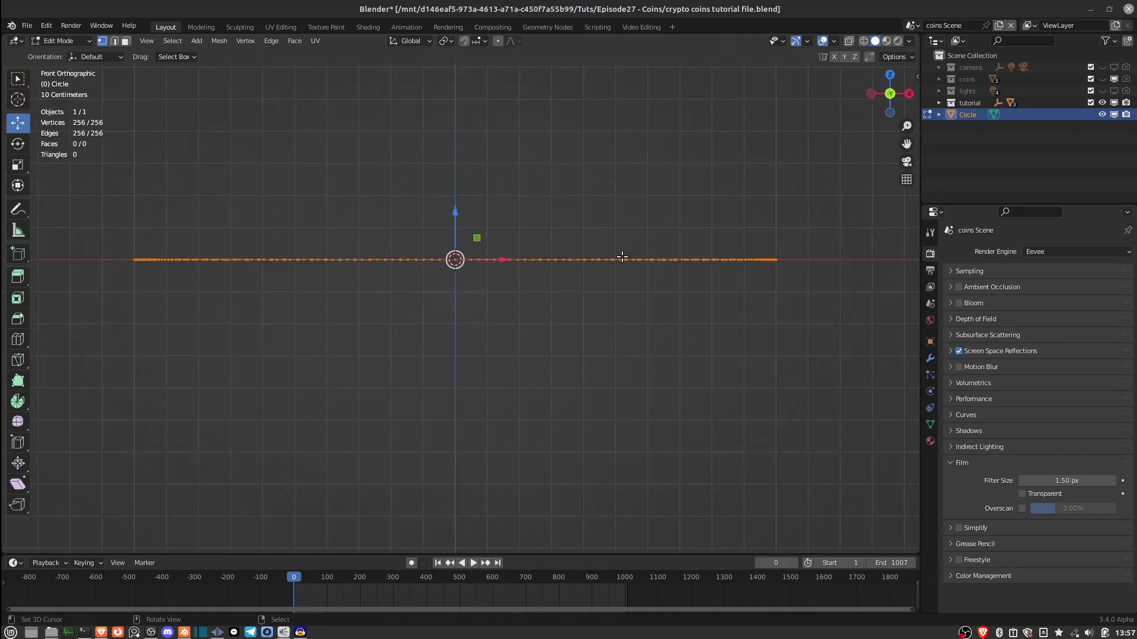
key(e)
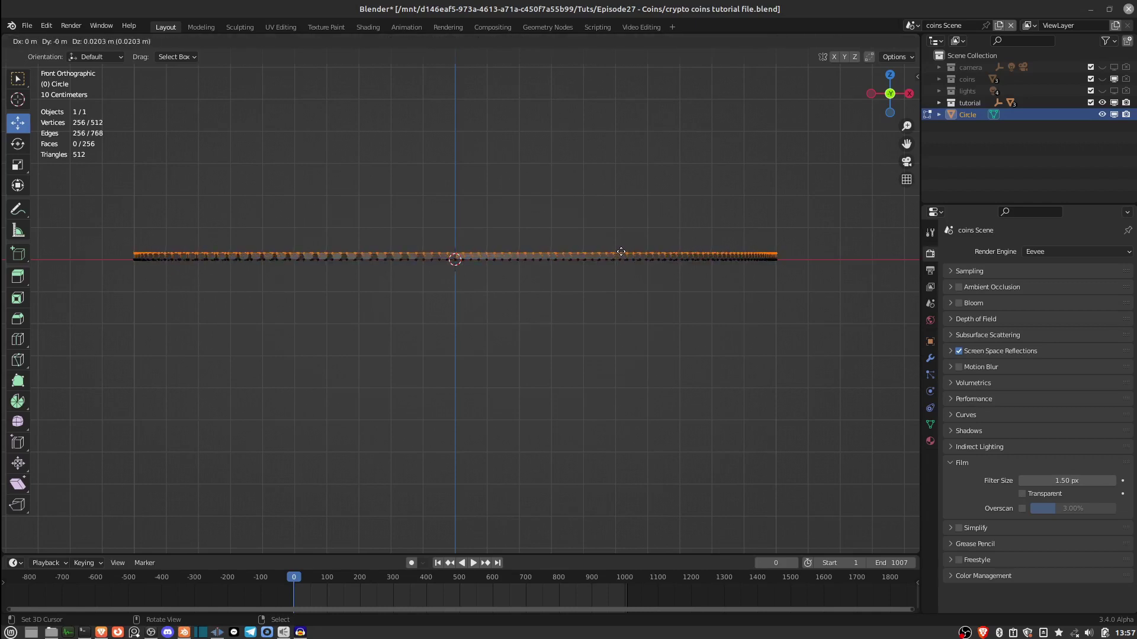
click(618, 205)
- Extrude the upper edge loop of the rim and scale it inward to 0.946
middle_drag(630, 206, 599, 271)
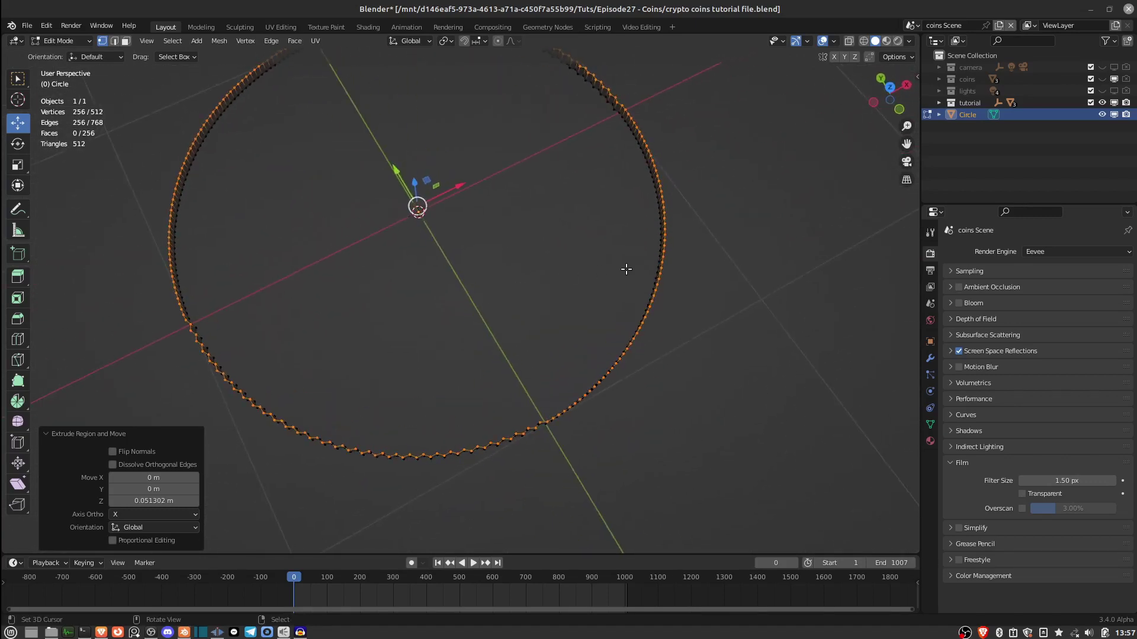
middle_drag(547, 315, 583, 245)
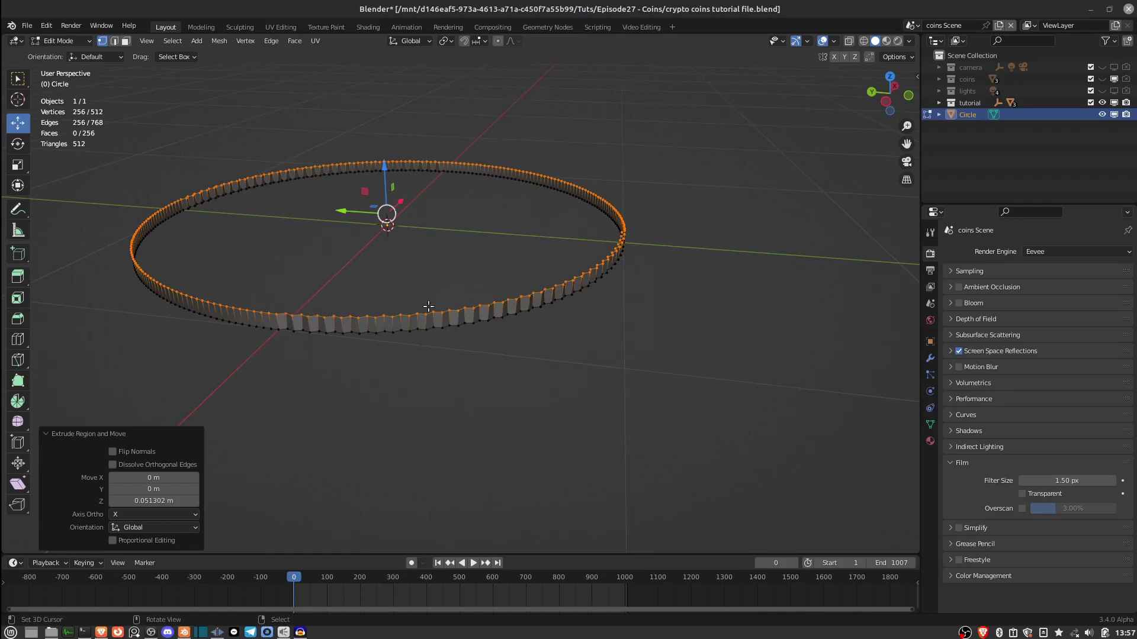
scroll(470, 282, down, 4)
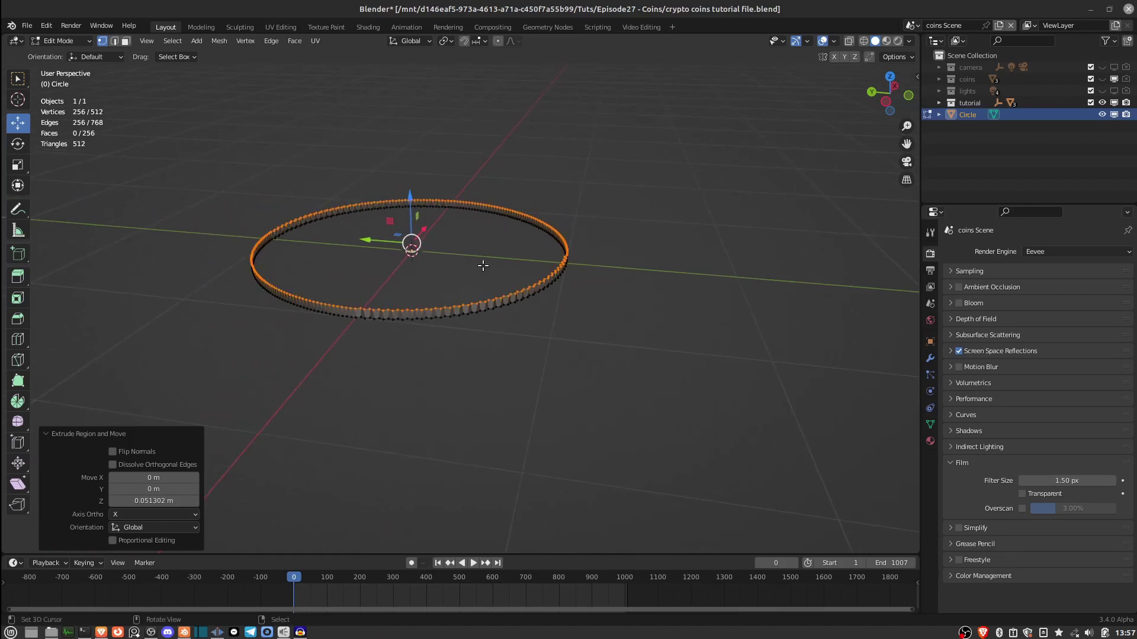
scroll(580, 252, up, 3)
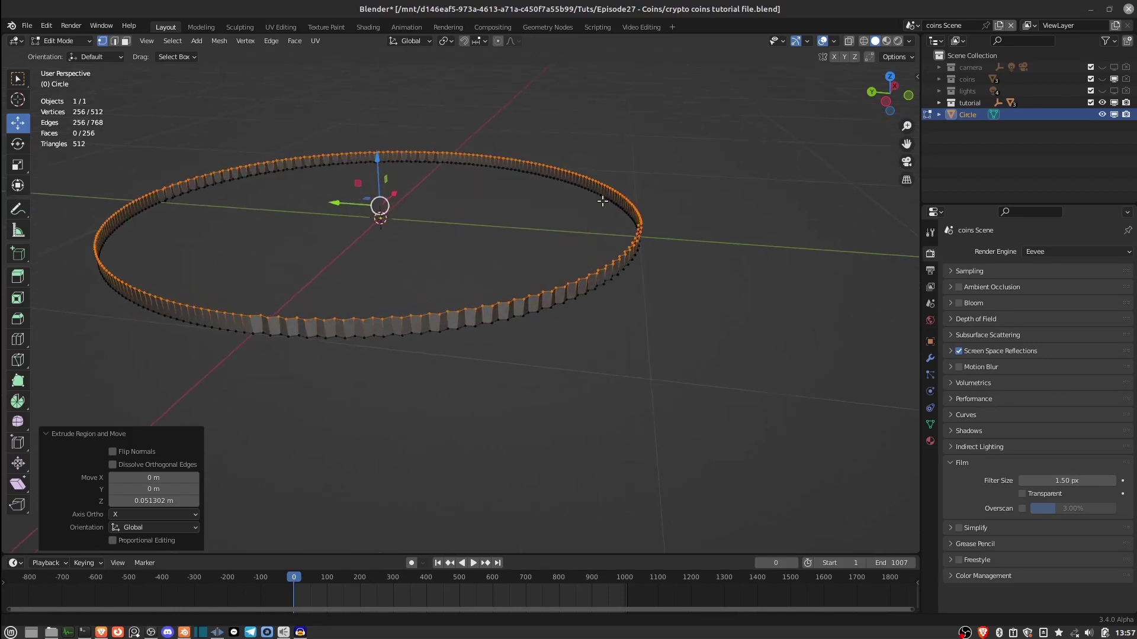
key(e)
key(s)
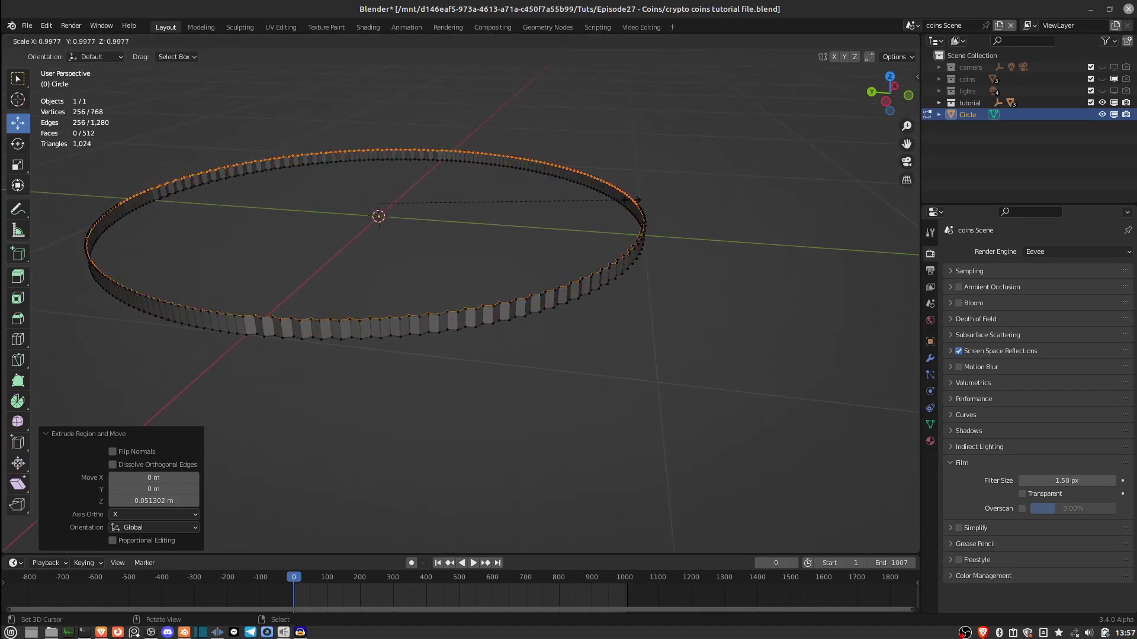
click(615, 203)
- Round the selected inner edge loop of the rim with To Sphere at a factor of 1
middle_drag(533, 274, 424, 373)
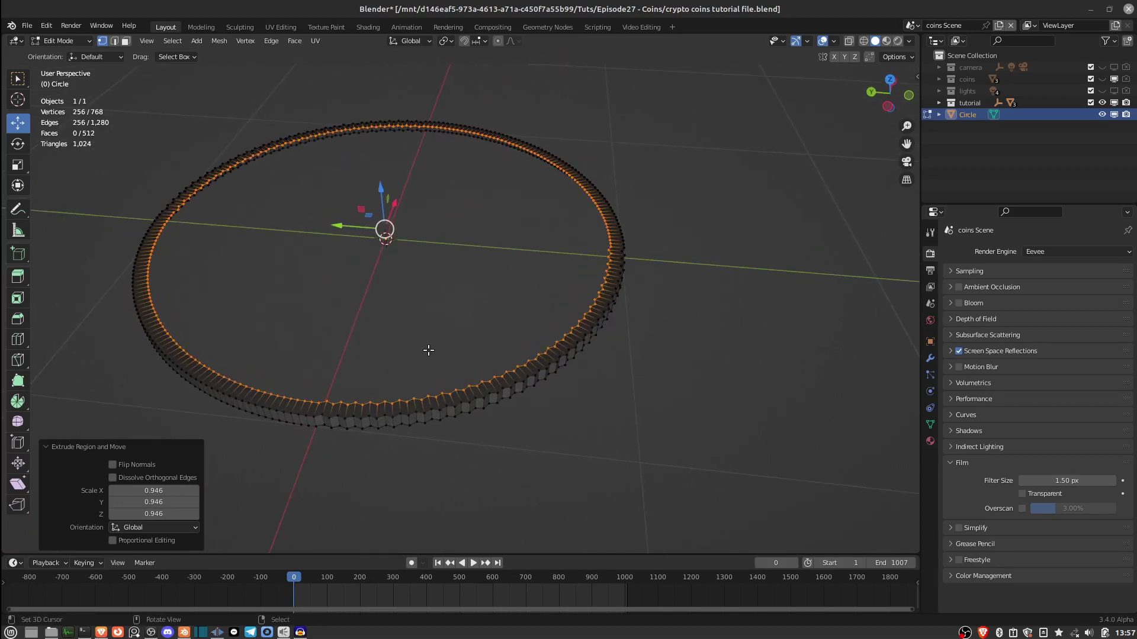
key(F3)
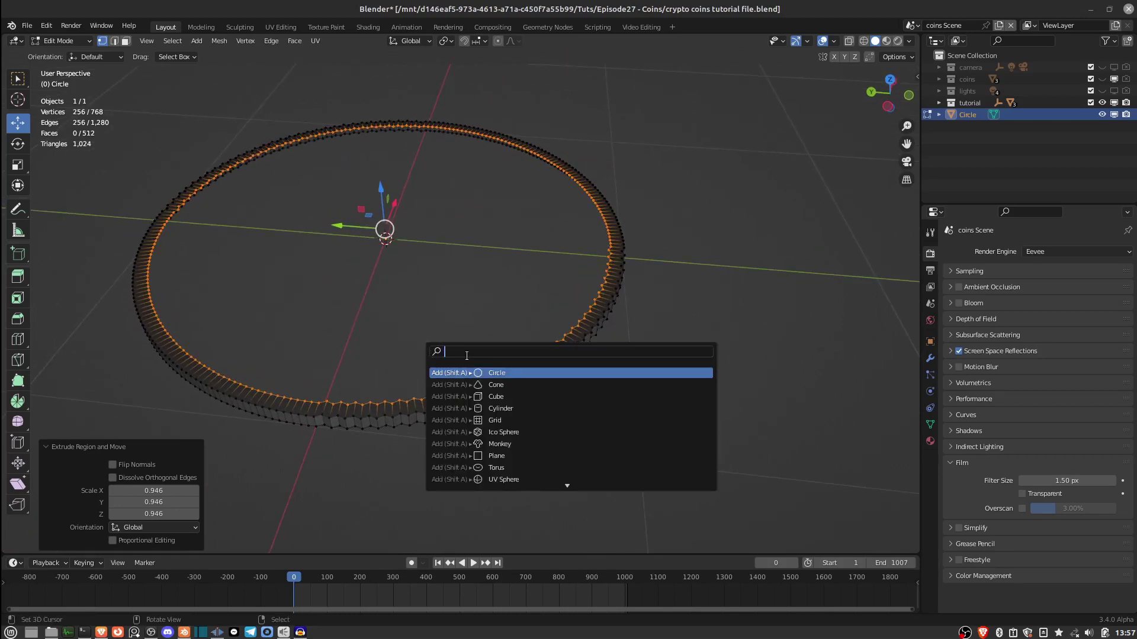
text(to)
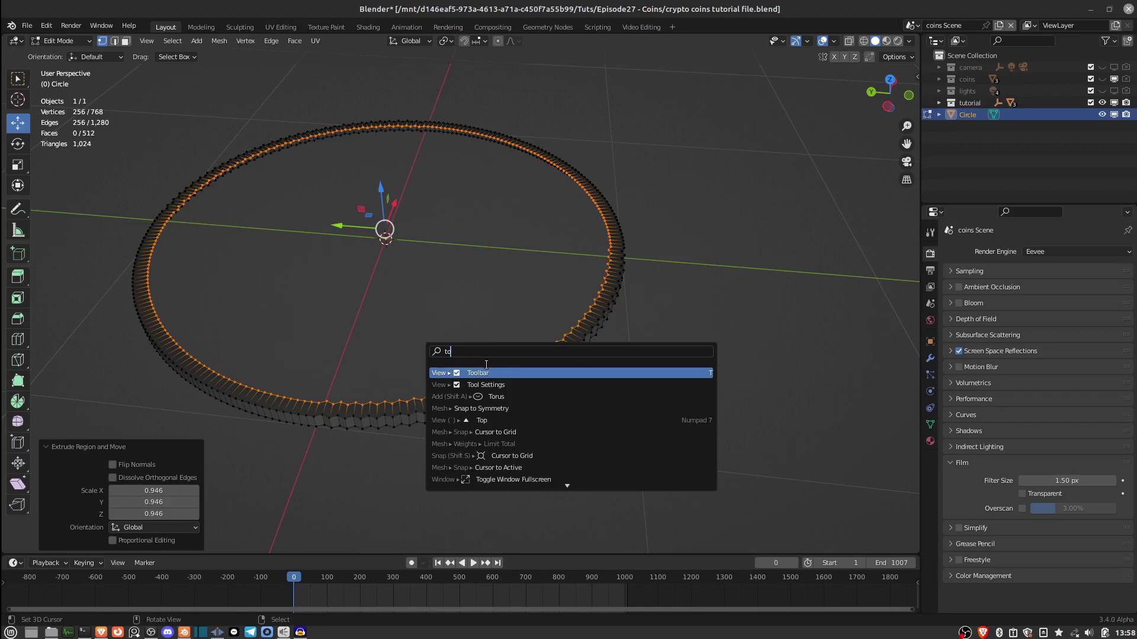
text( sp)
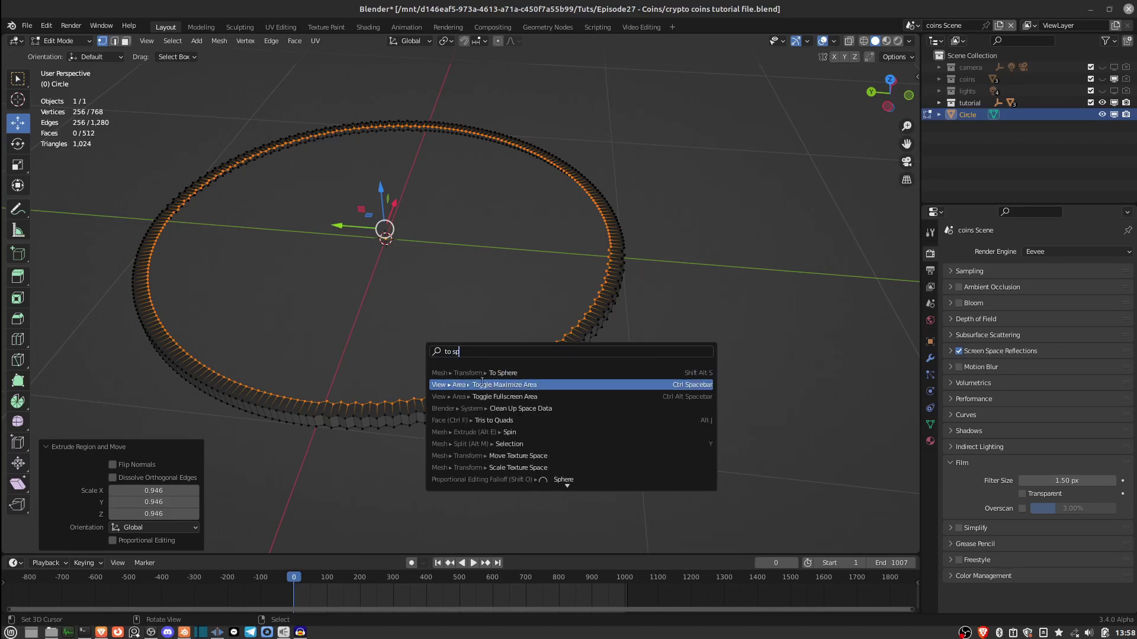
click(477, 373)
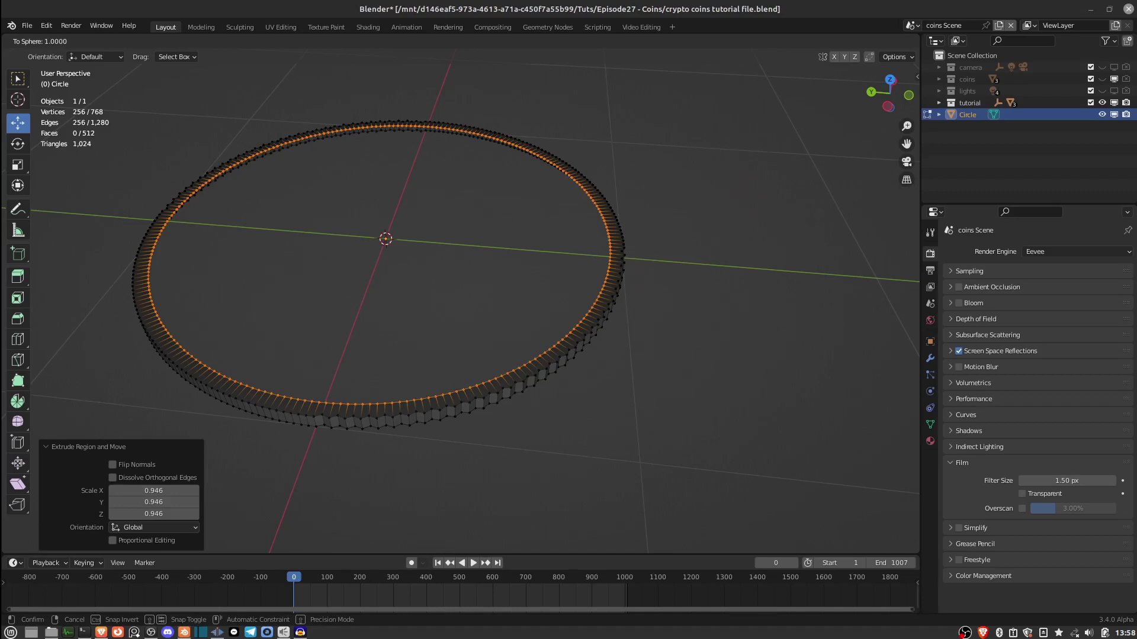
click(938, 199)
- Scale the rounded inner edge loop outward to about 1.021 to narrow the rim
middle_drag(554, 241, 444, 285)
scroll(484, 333, up, 1)
scroll(460, 264, up, 4)
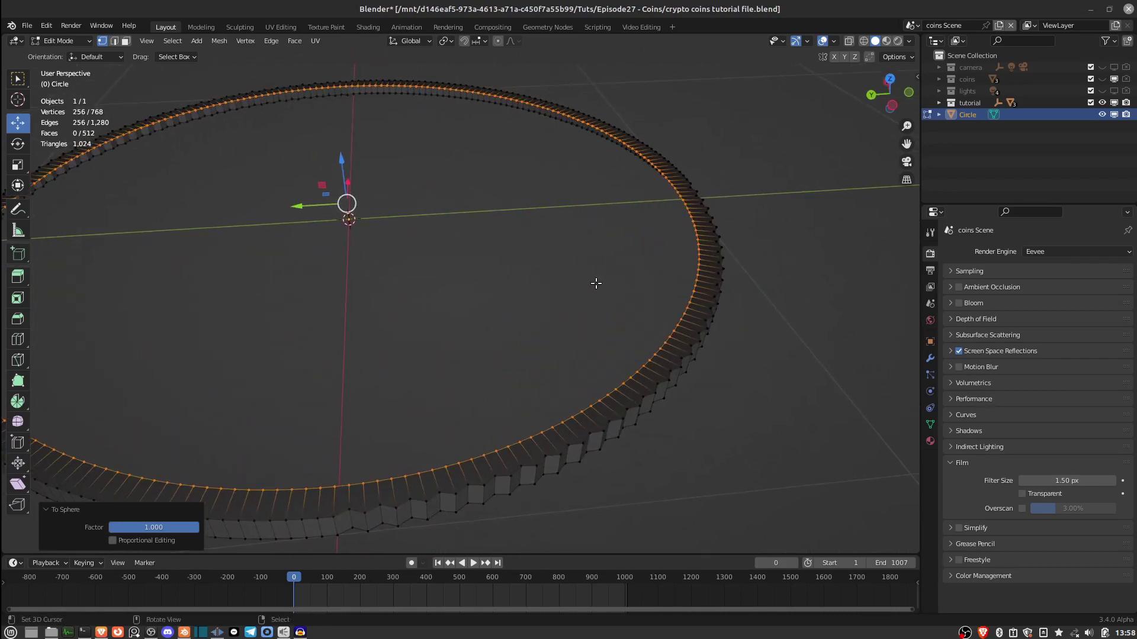
key(s)
click(632, 298)
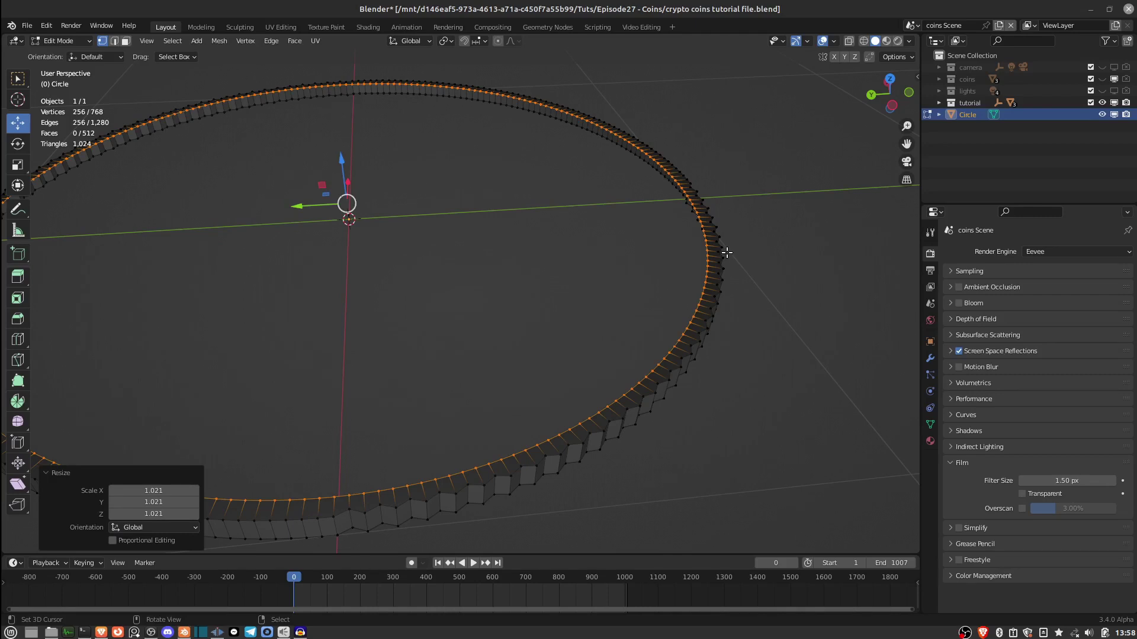
- Extrude the inner loop inward to a scale of 0.060, fill the remaining hole with a face, and return to Object Mode
key(e)
key(s)
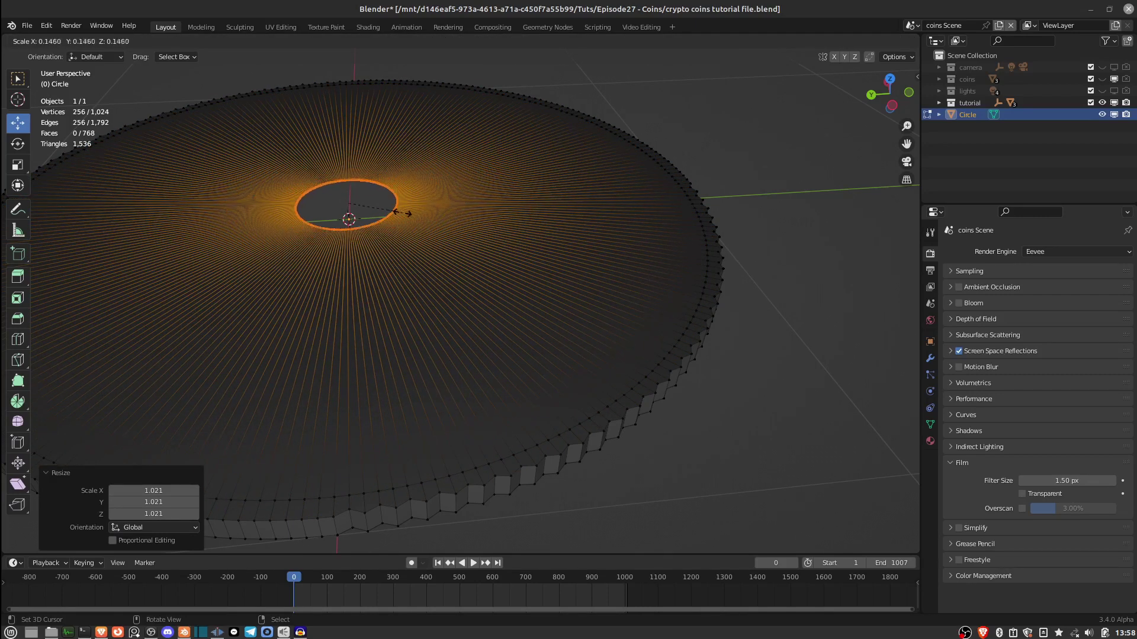
click(368, 206)
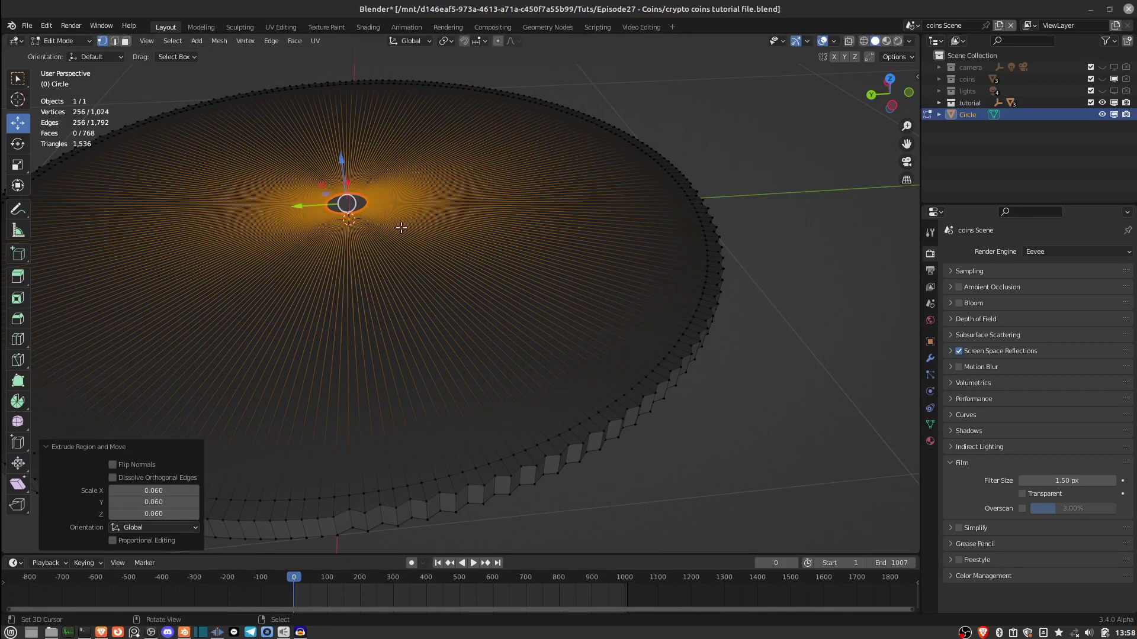
key(f)
key(Tab)
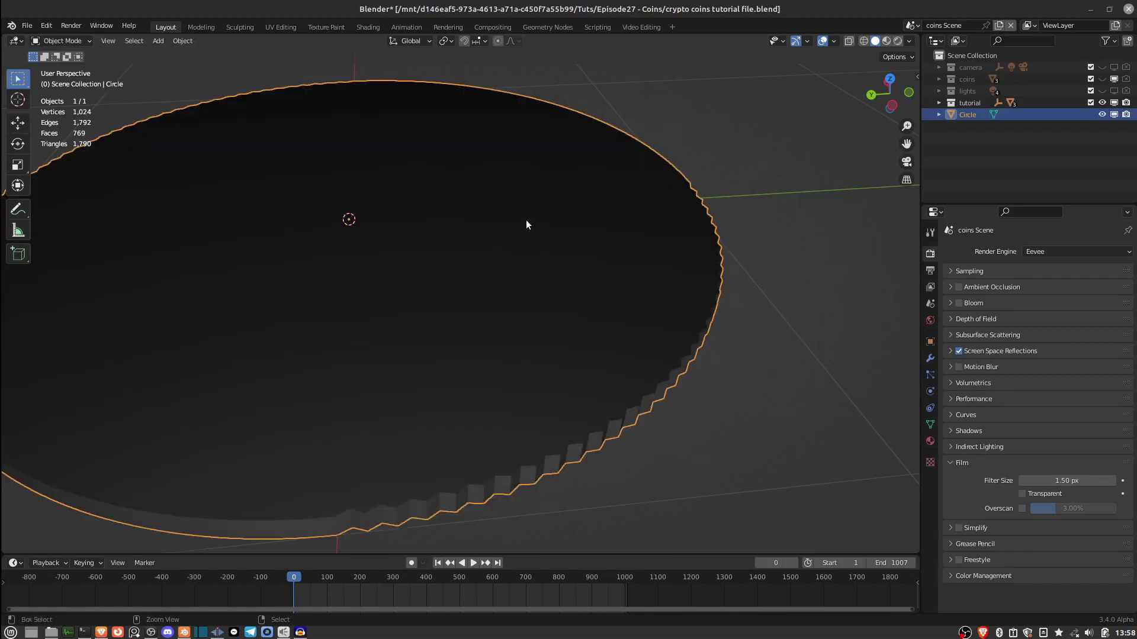
- Add a Mirror modifier to the coin and set it to mirror on the Z axis only
scroll(507, 292, down, 4)
middle_drag(506, 292, 868, 337)
scroll(452, 275, up, 4)
click(929, 358)
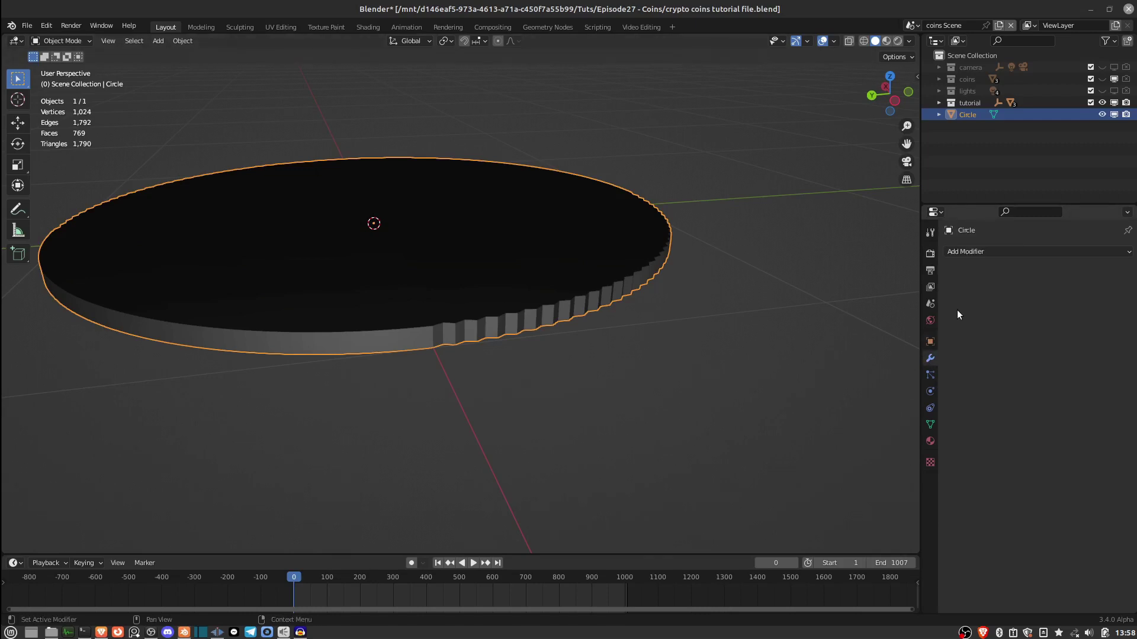
click(962, 251)
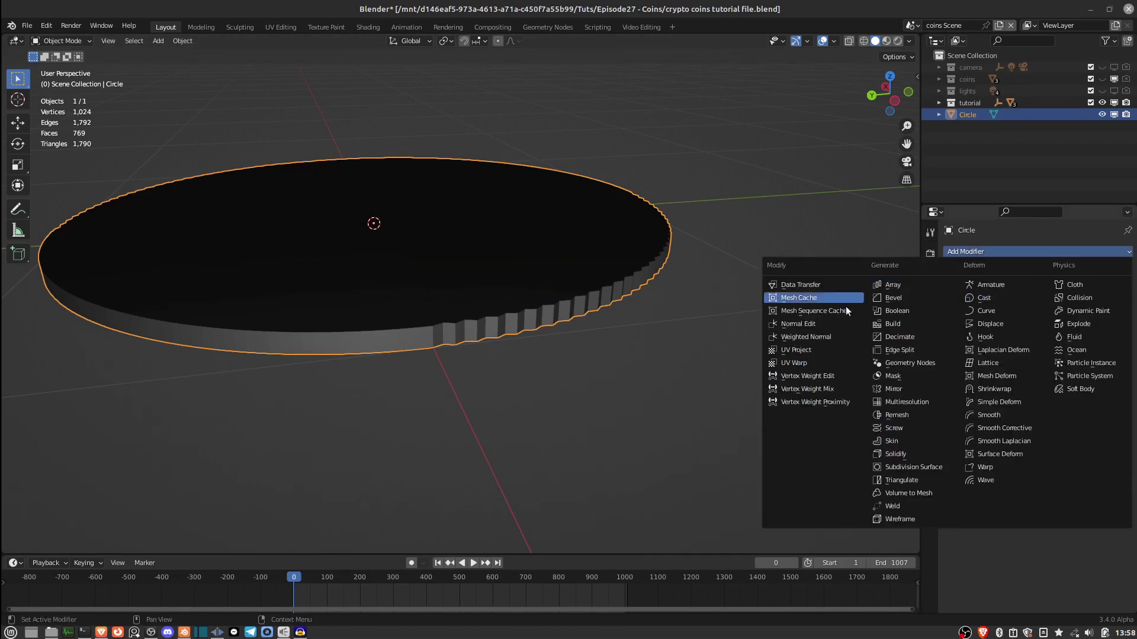
middle_drag(569, 368, 588, 304)
middle_drag(734, 283, 833, 258)
click(984, 251)
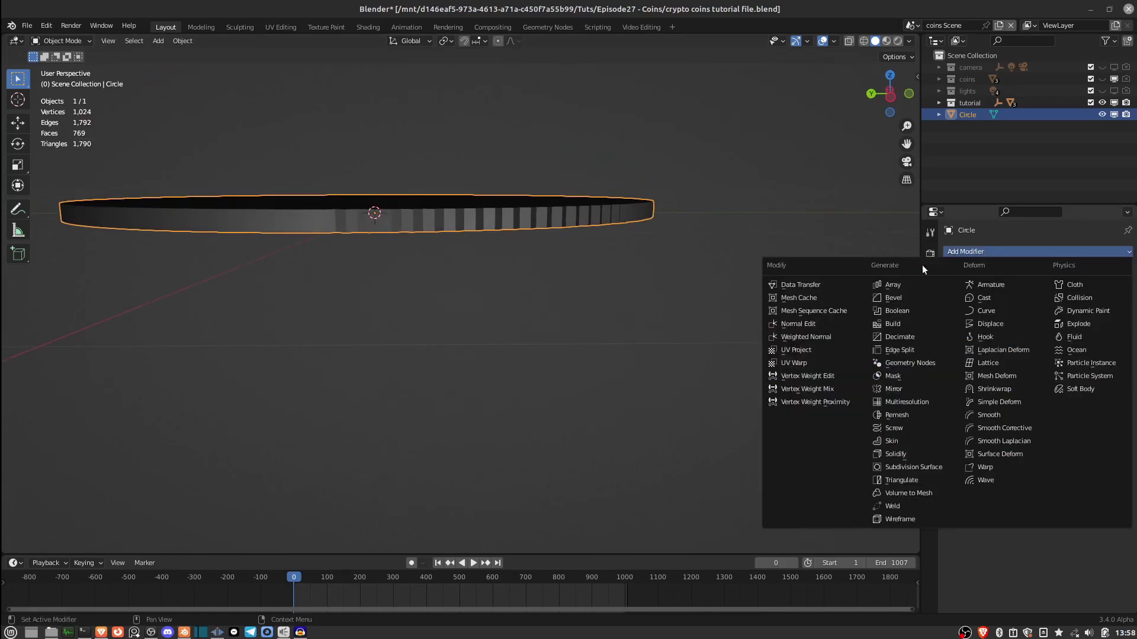
click(894, 388)
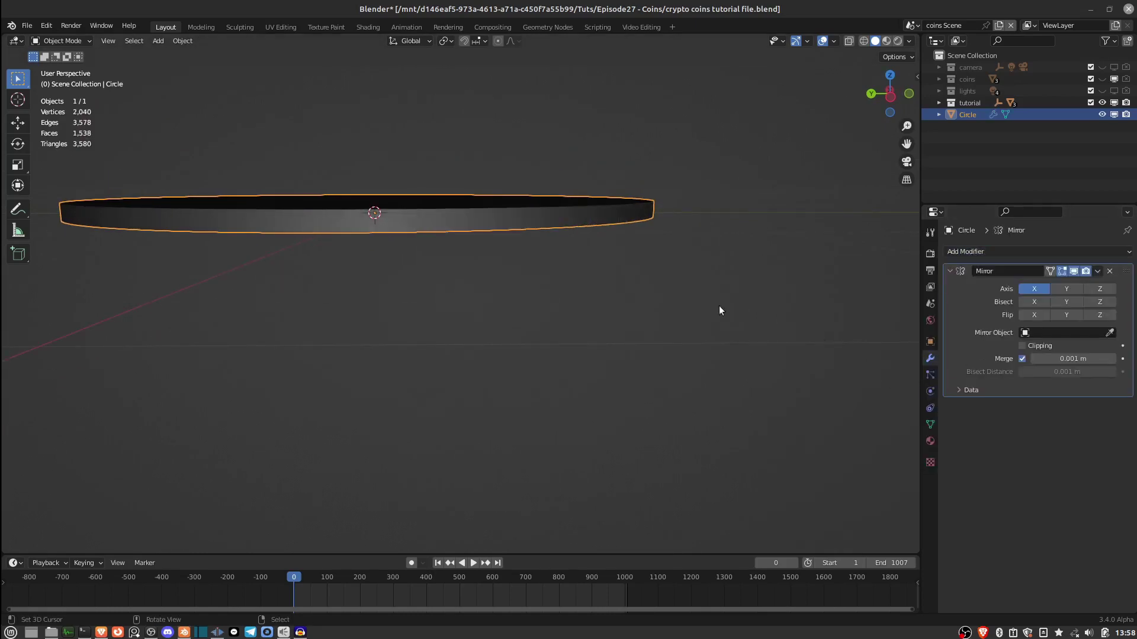
click(1045, 289)
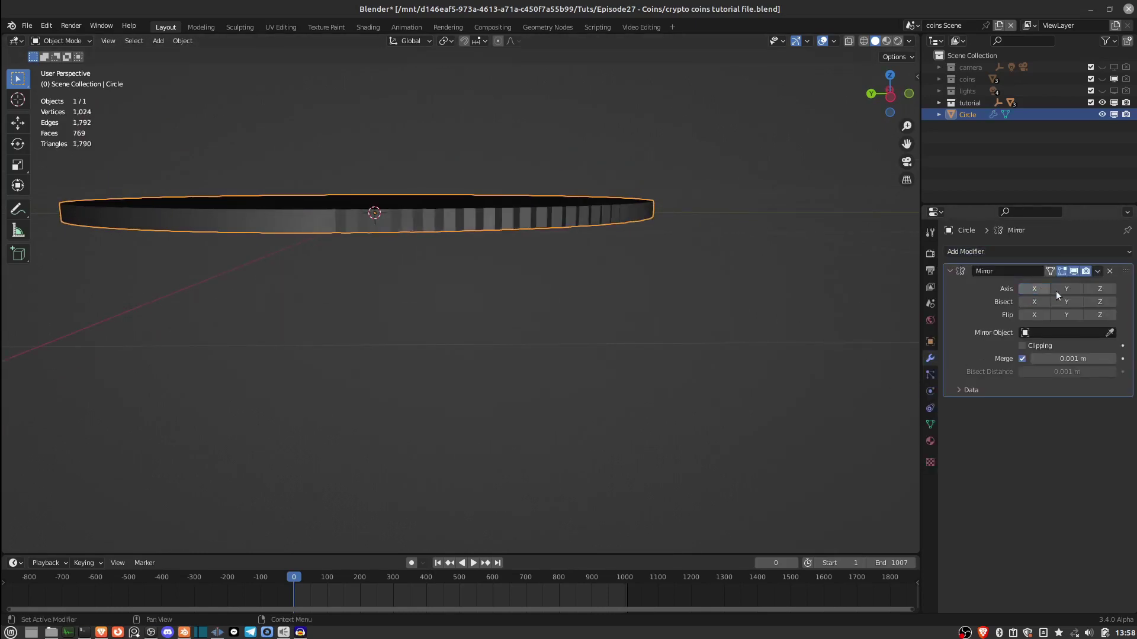
click(1100, 289)
- Grow the selection to the coin's whole top surface and adjust the coin's thickness slightly along Z
middle_drag(660, 308, 550, 256)
key(Tab)
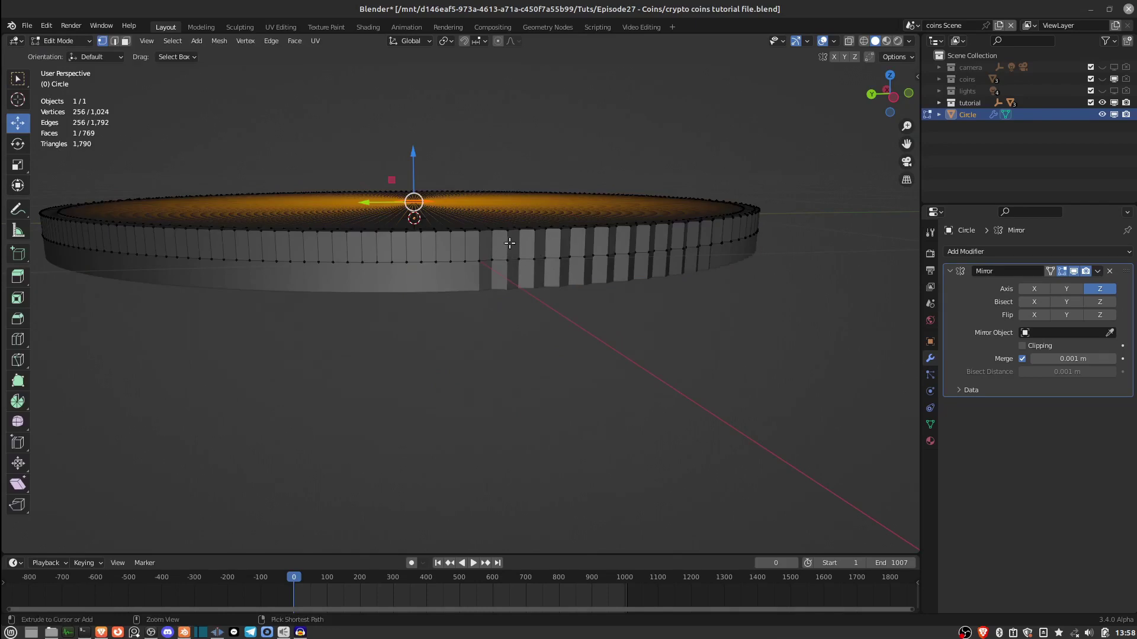
key(ctrl+KP_Add)
key(ctrl+KP_Add)
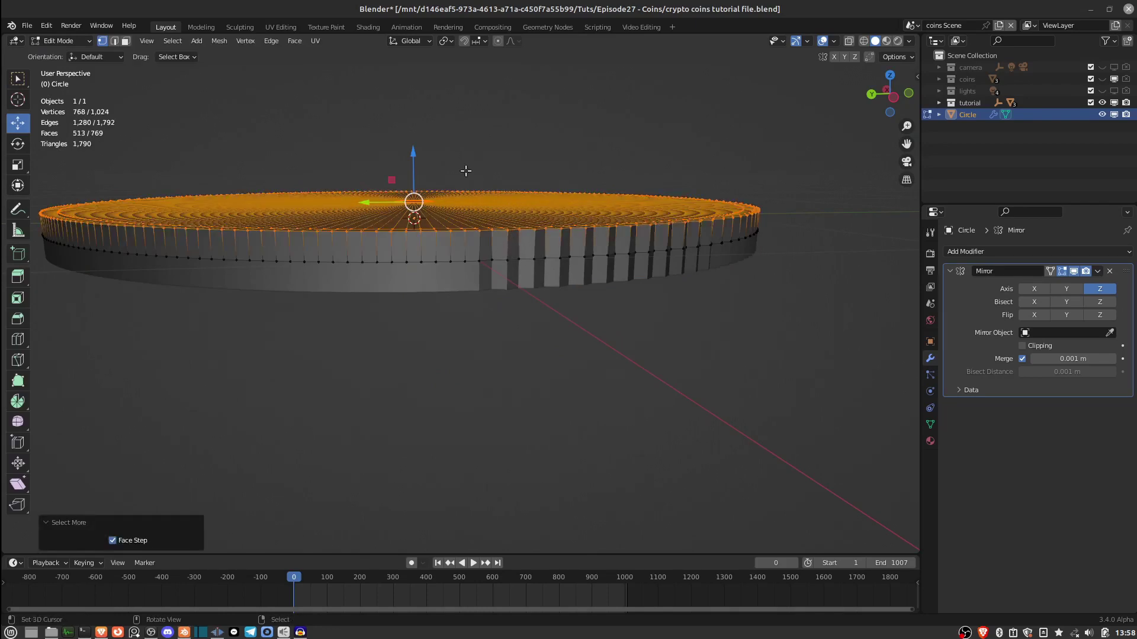
drag(414, 155, 413, 157)
key(Tab)
- Add a Bevel modifier to the coin and set its amount to 0.002 m
middle_drag(502, 235, 591, 249)
click(983, 252)
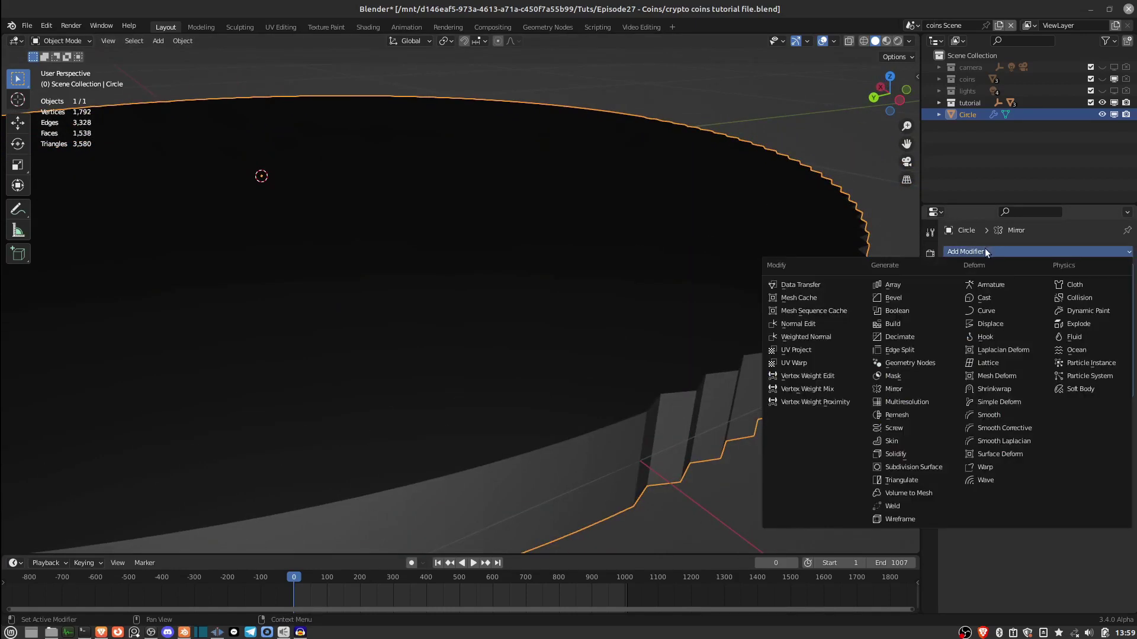
click(903, 297)
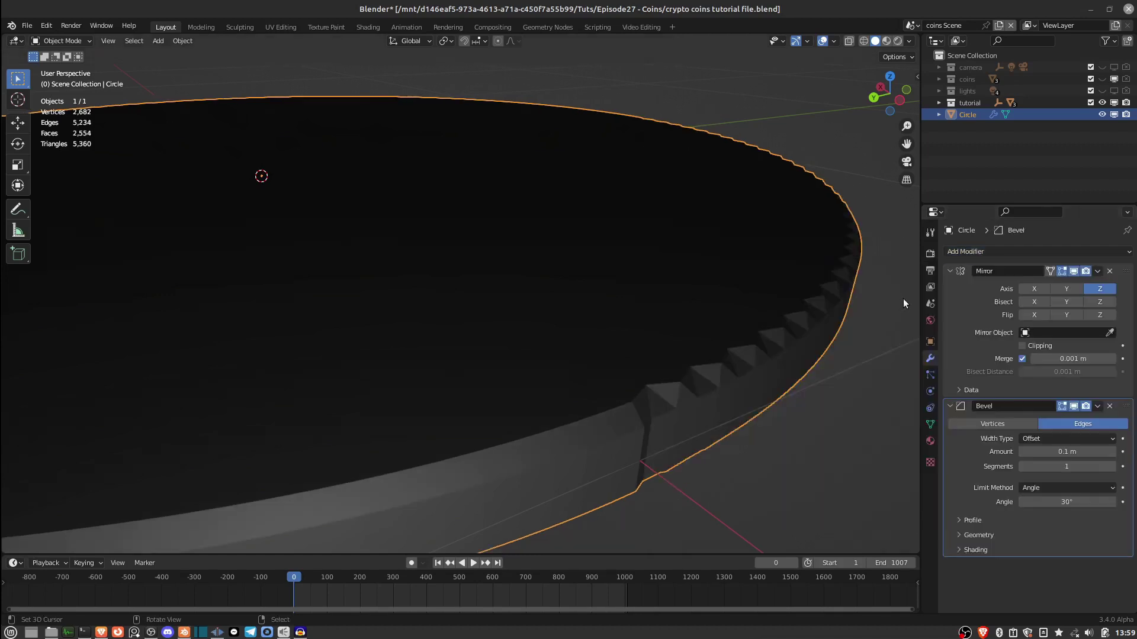
middle_drag(801, 320, 794, 313)
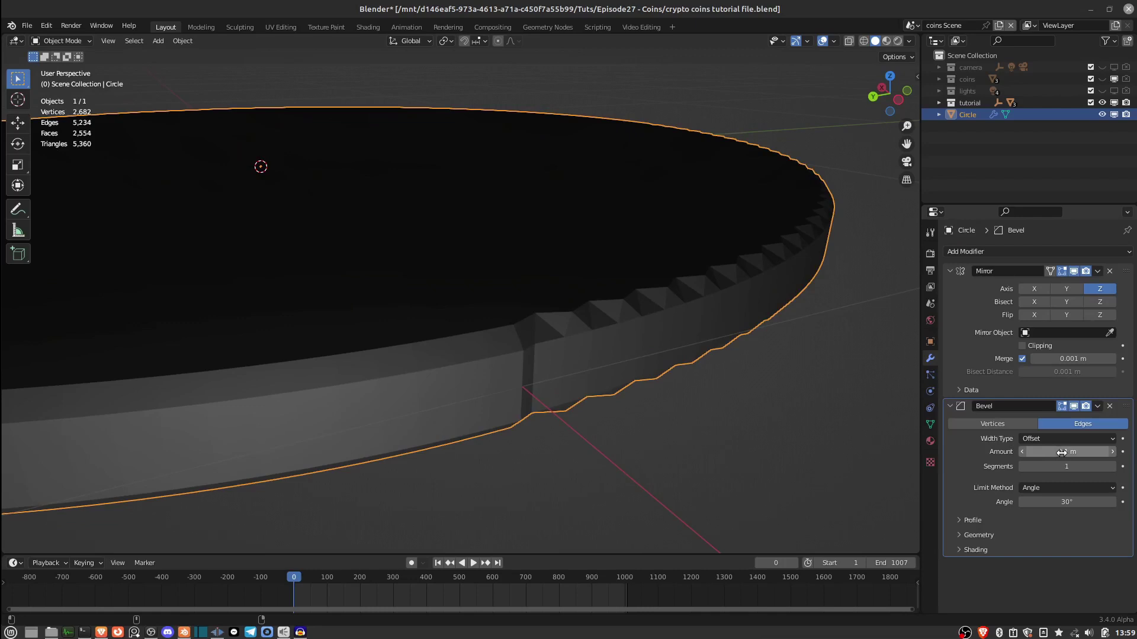
drag(1053, 453, 999, 454)
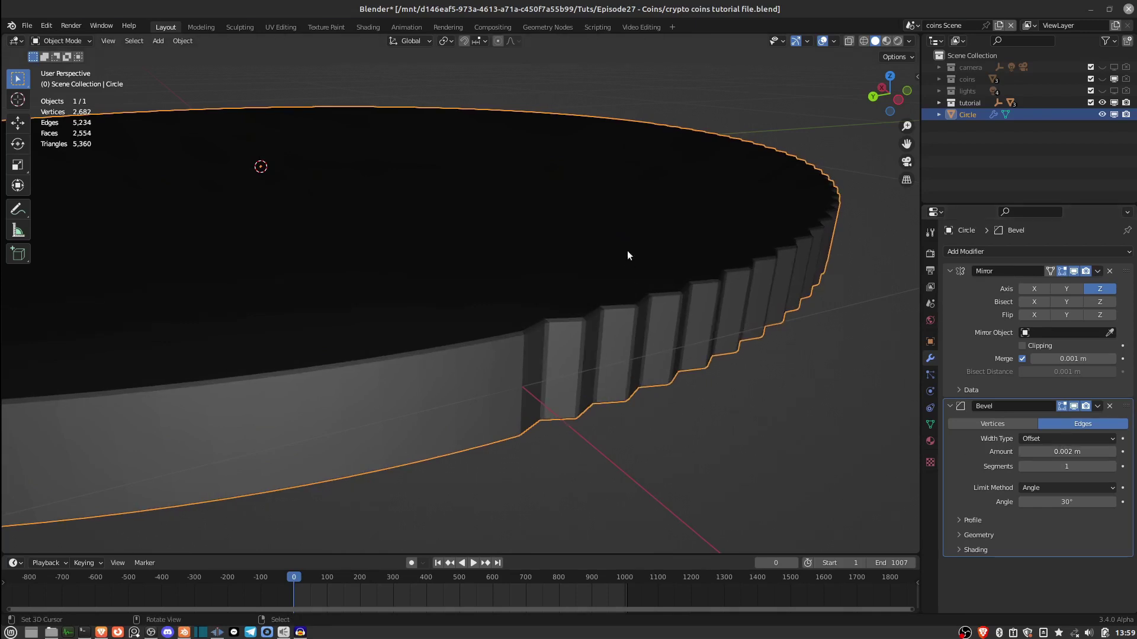
- Inspect the bevelled coin from several angles and switch to the UV Editing workspace
scroll(623, 283, down, 5)
scroll(623, 286, down, 1)
middle_drag(617, 305, 538, 318)
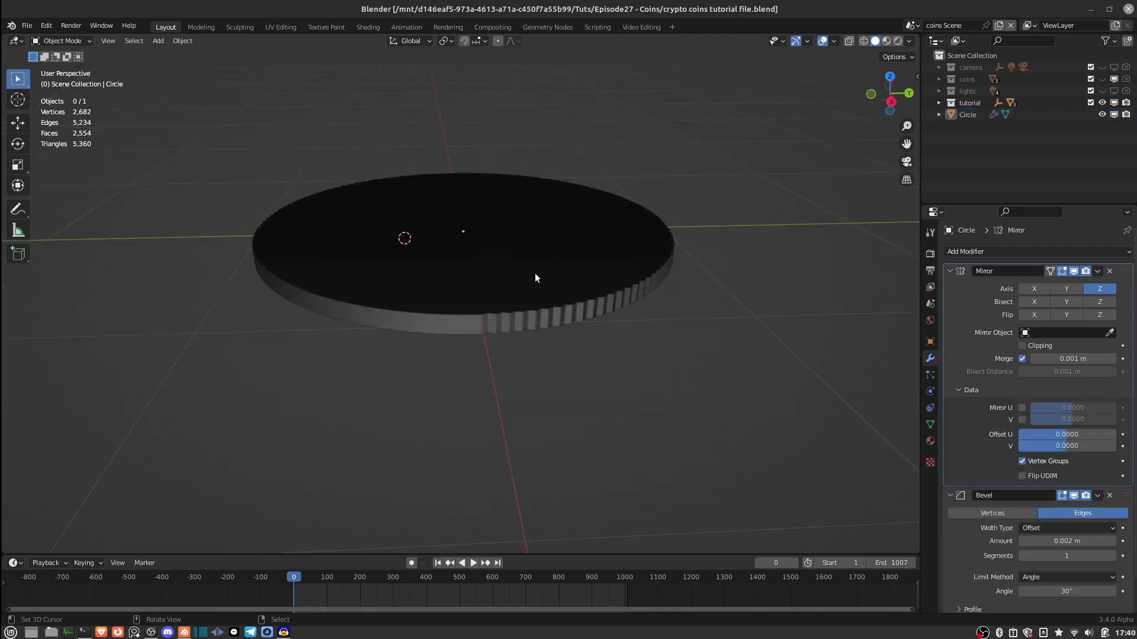
middle_drag(535, 273, 459, 345)
click(278, 27)
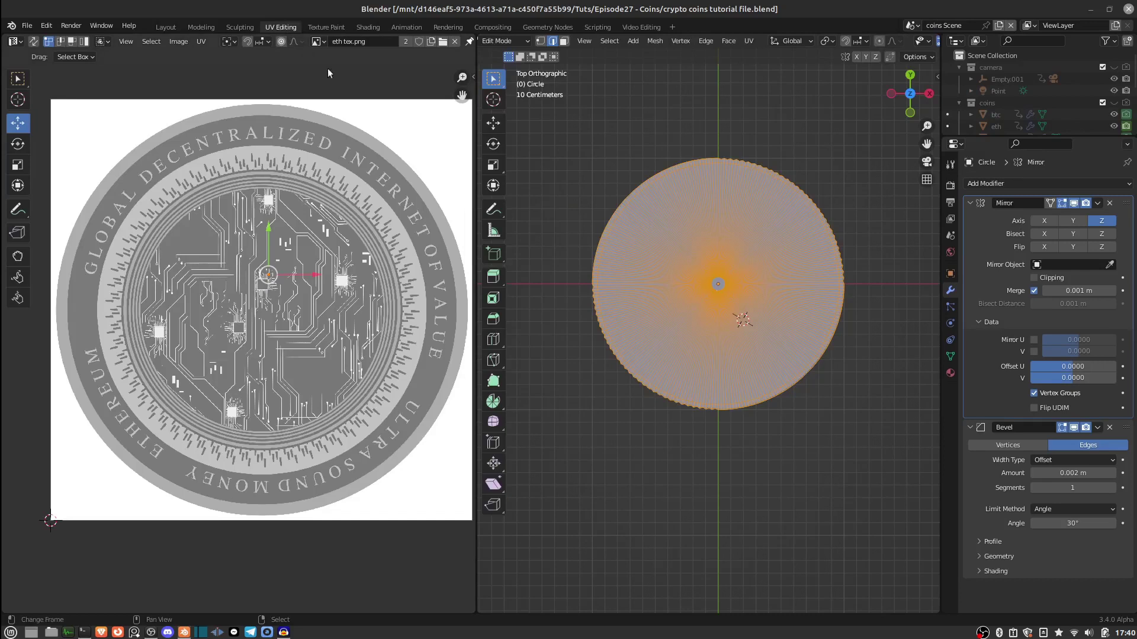
- Project the coin's UVs from the top view
middle_drag(661, 251, 629, 224)
key(KP_7)
key(u)
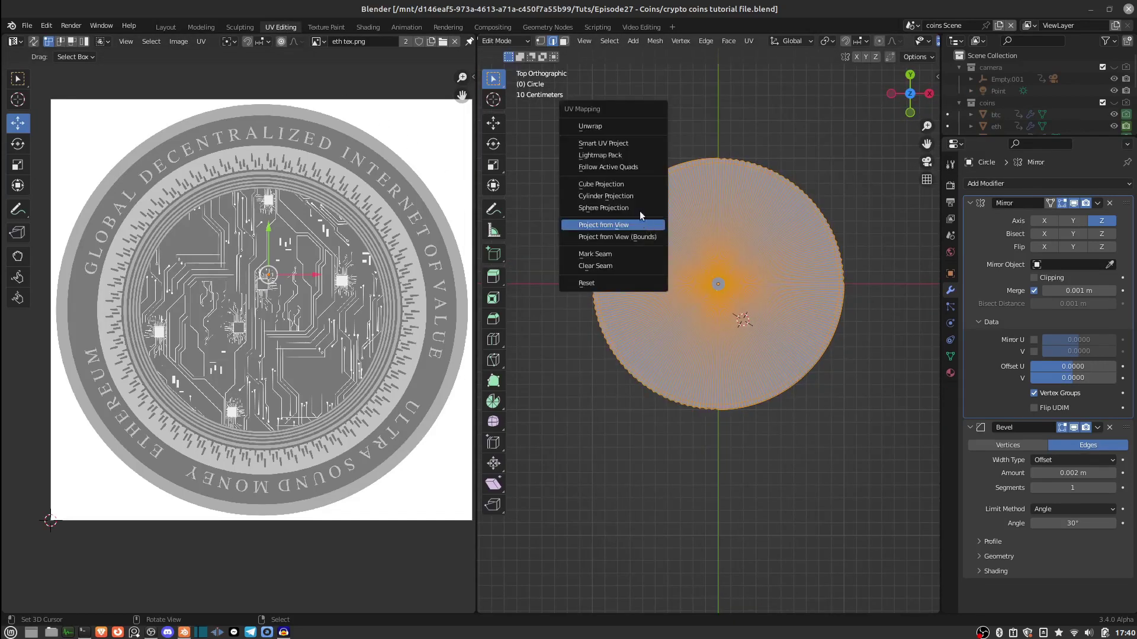
click(636, 227)
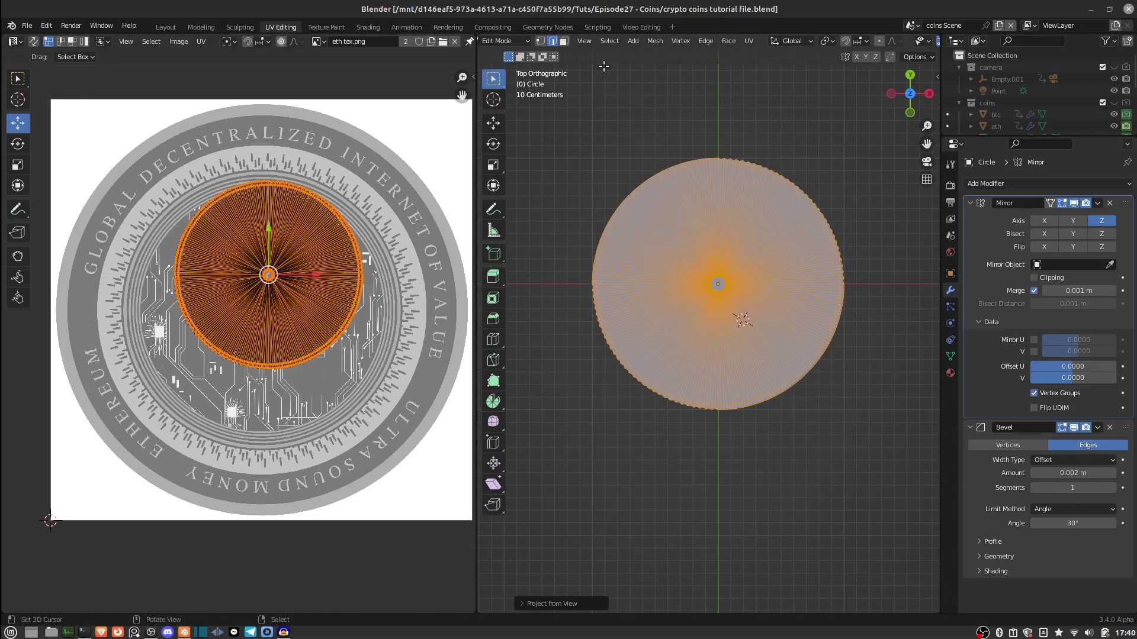
- Center the 3D cursor and frame everything, and project the coin's UVs again from the centered top view
click(584, 40)
mouse_move(635, 201)
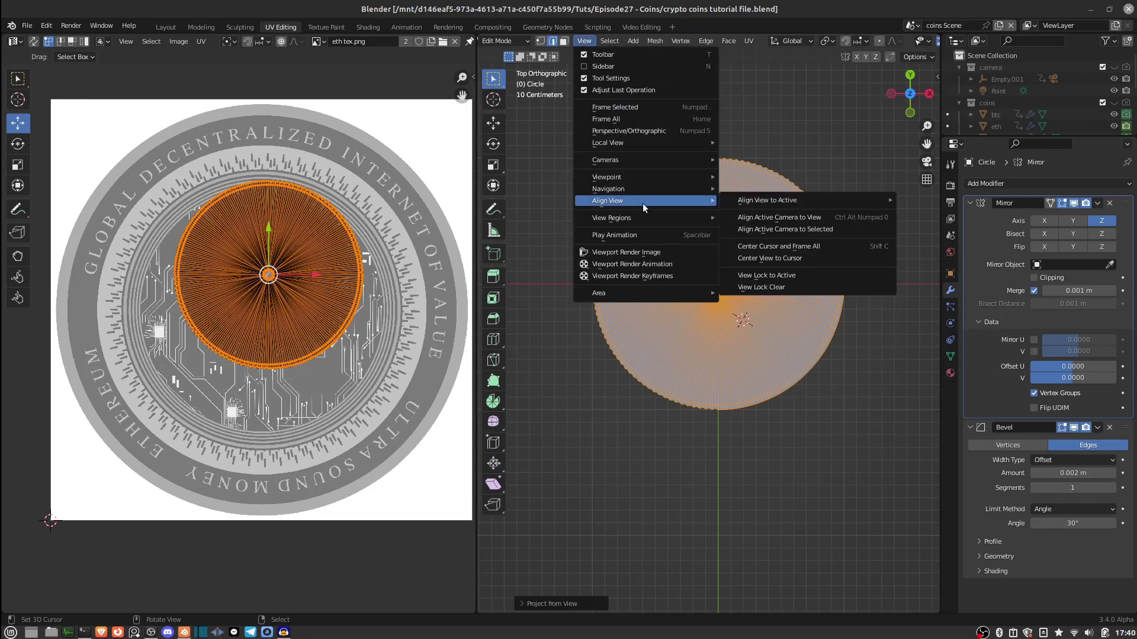
click(778, 247)
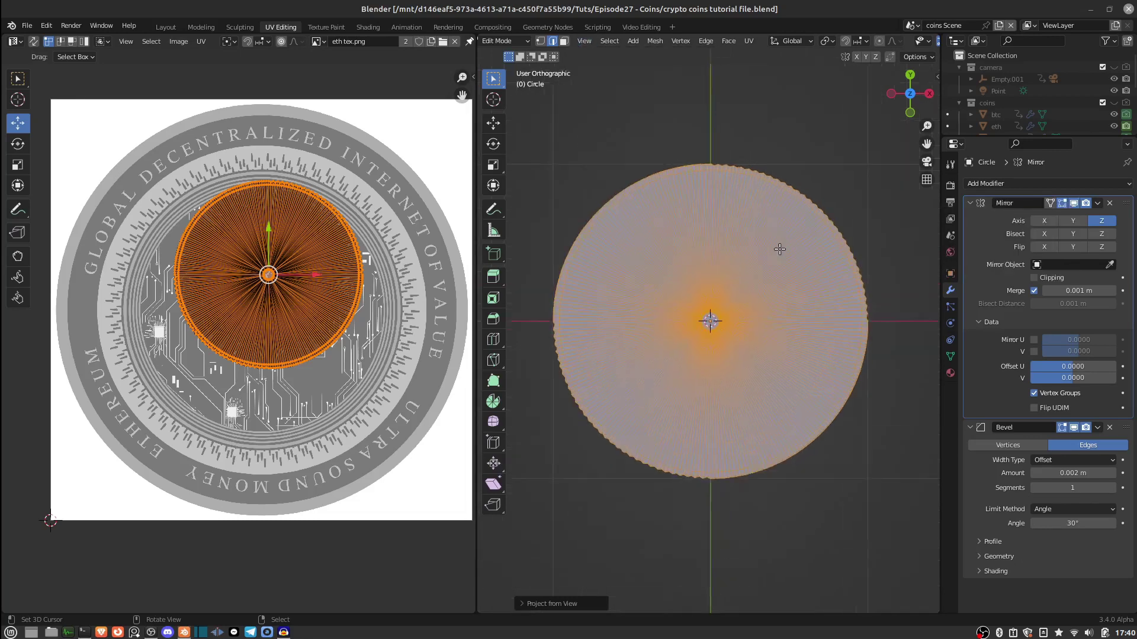
key(u)
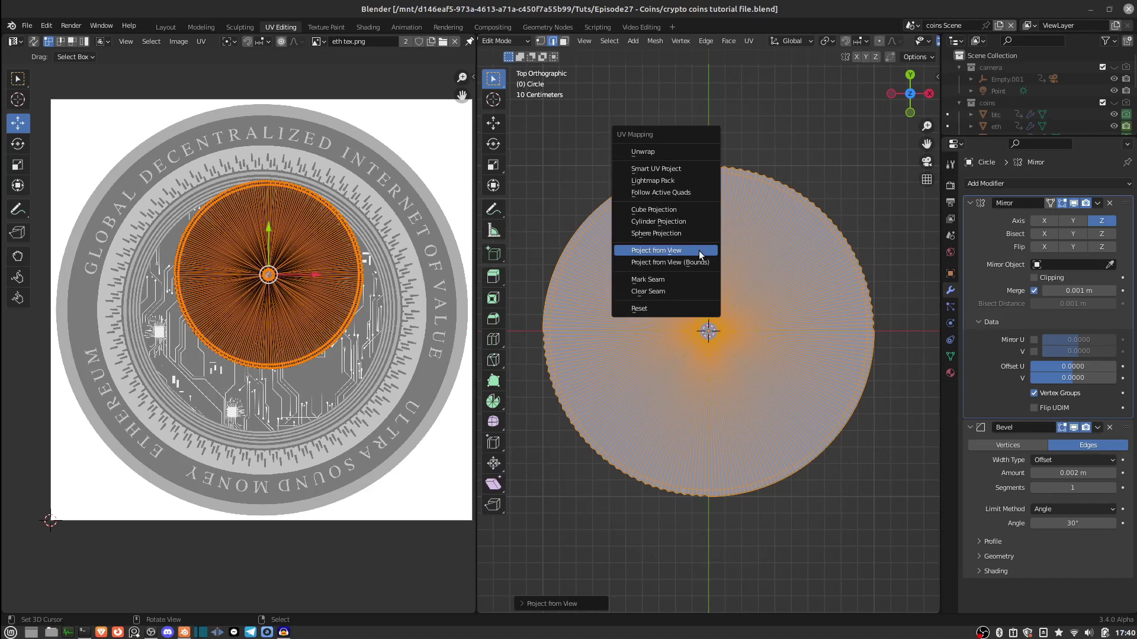
click(668, 252)
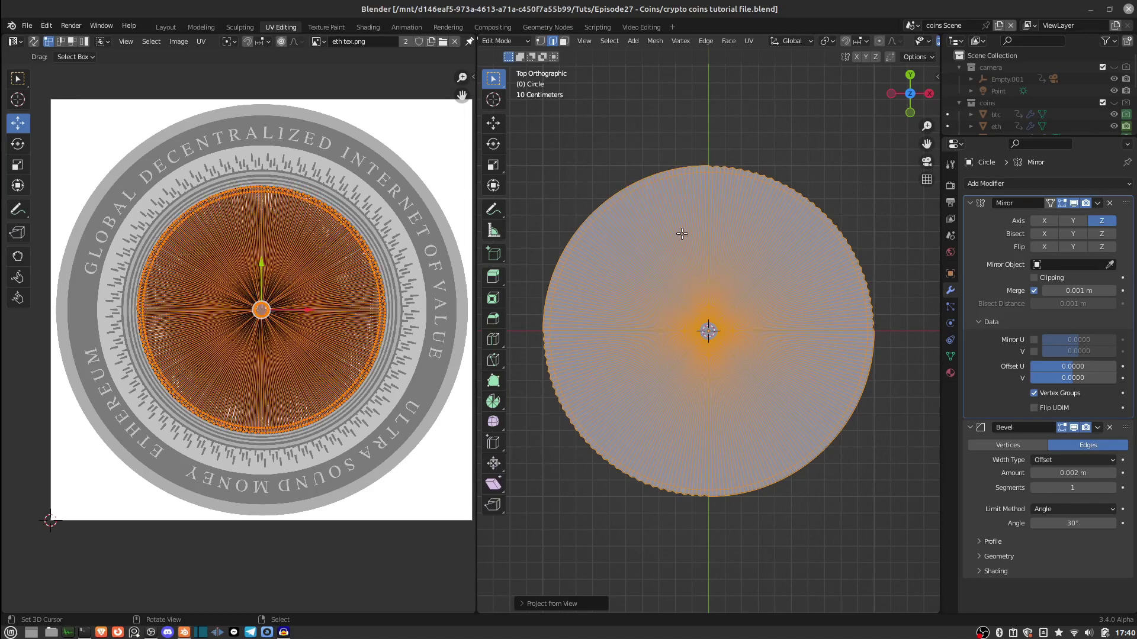
- Scale the coin's UVs to about 1.653 and nudge them along X to match the Ethereum coin image, ending in Object Mode
key(s)
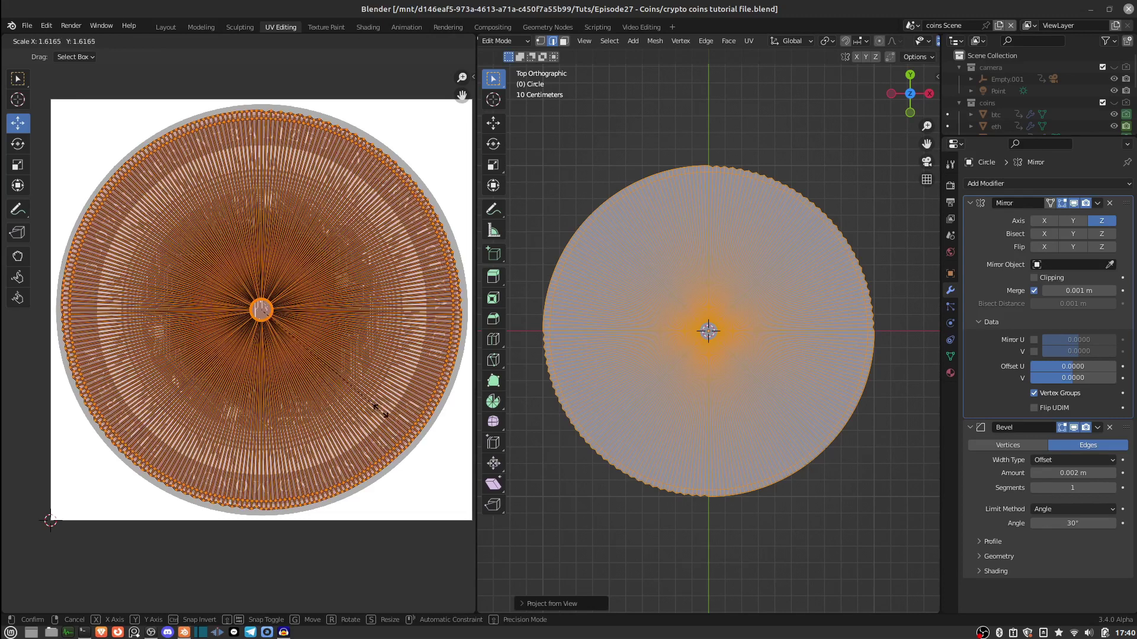
click(401, 431)
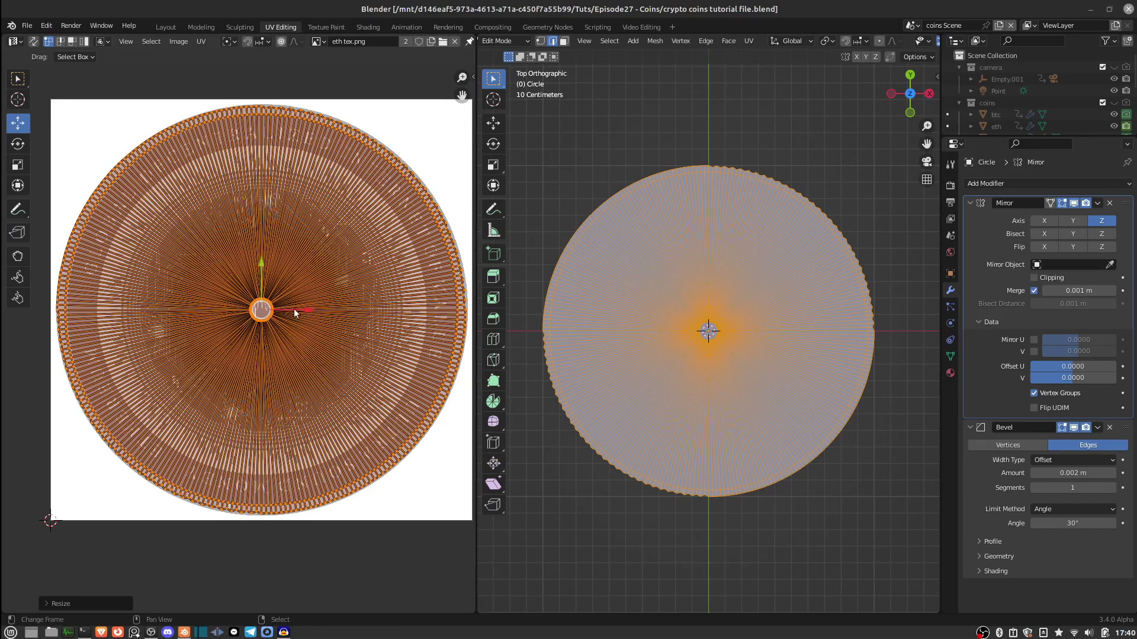
drag(308, 311, 320, 314)
scroll(322, 337, down, 2)
key(Tab)
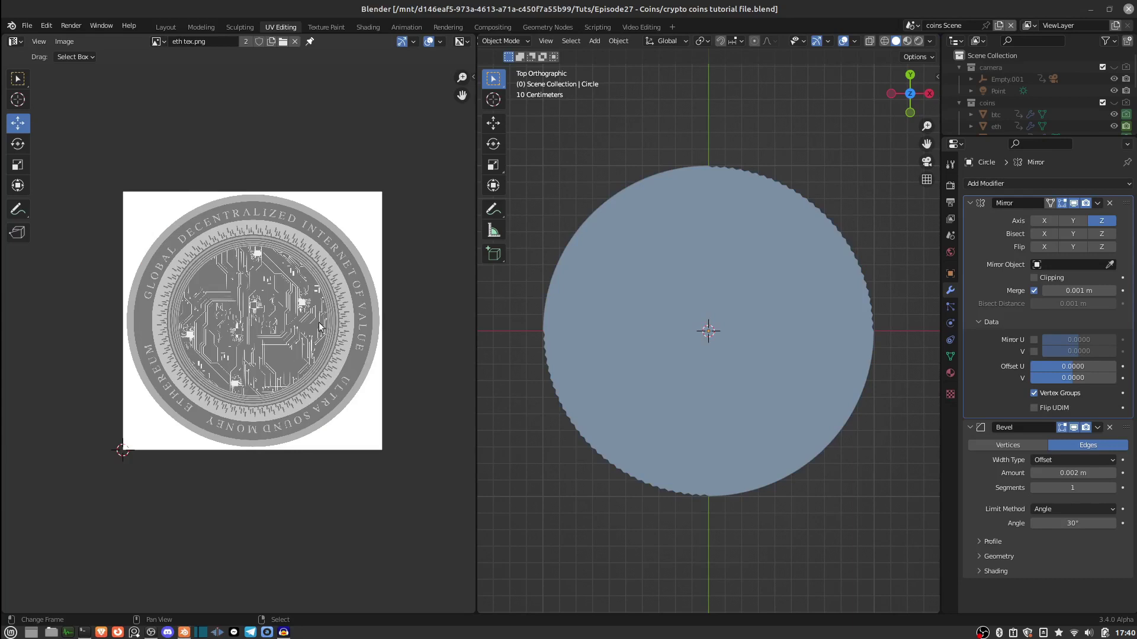
key(Tab)
key(Tab)
- Create a new material named COIN for the coin in the Shading workspace and bring its nodes into view
click(367, 27)
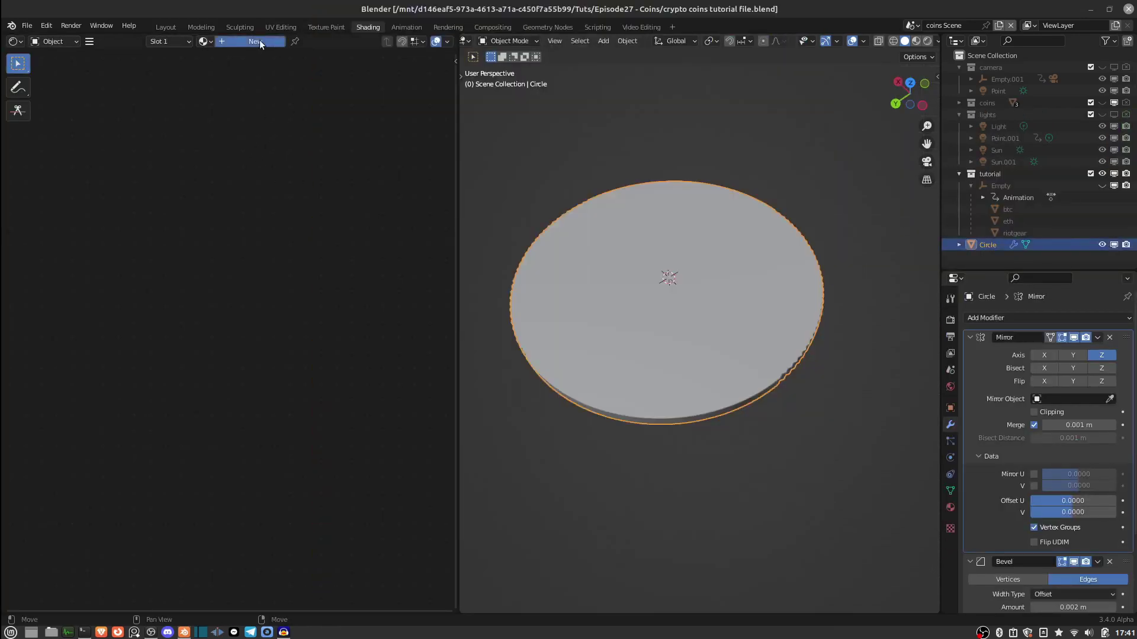
click(259, 42)
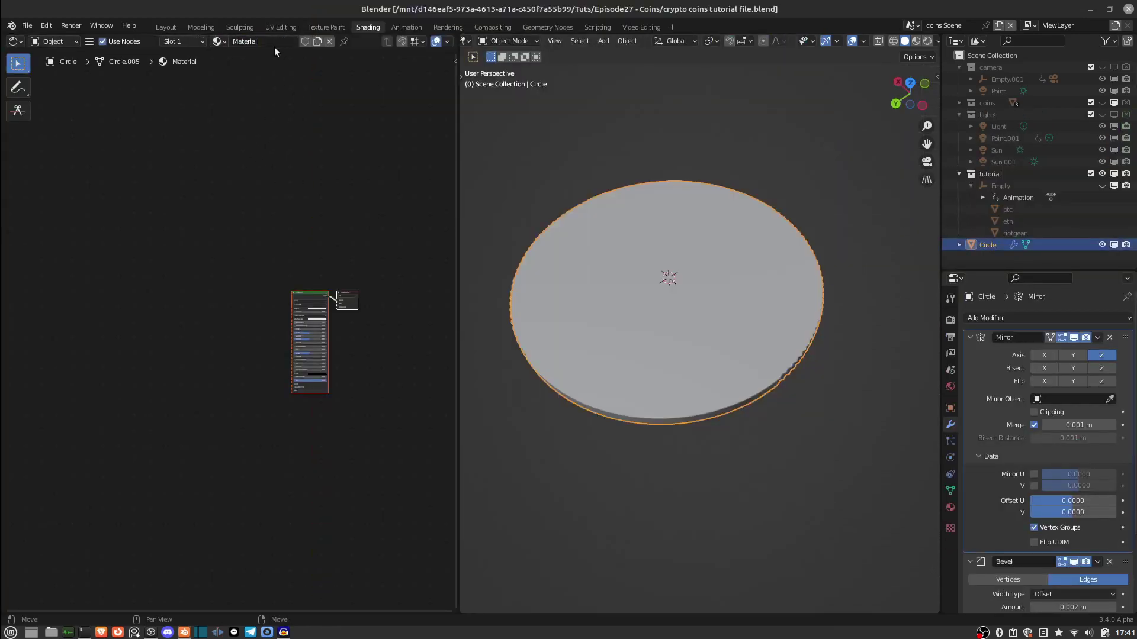
text(COIN)
ctrl+middle_drag(329, 296, 219, 240)
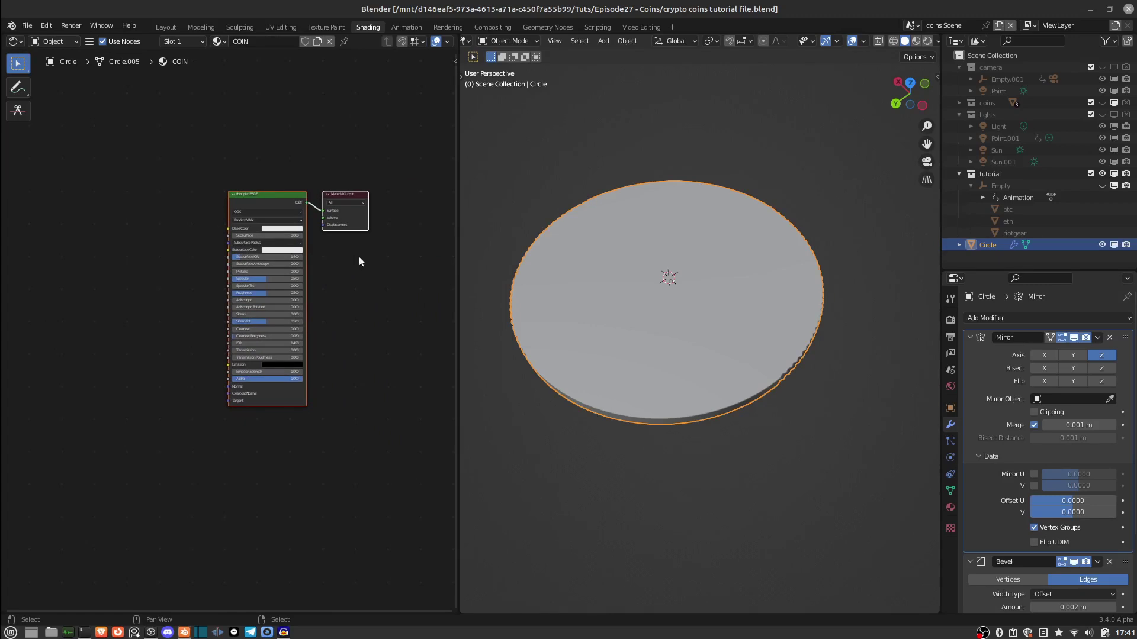
- Add Image Texture, Mapping and Texture Coordinate nodes feeding the Principled BSDF's base color, and space the texture nodes well away from the shader
click(240, 195)
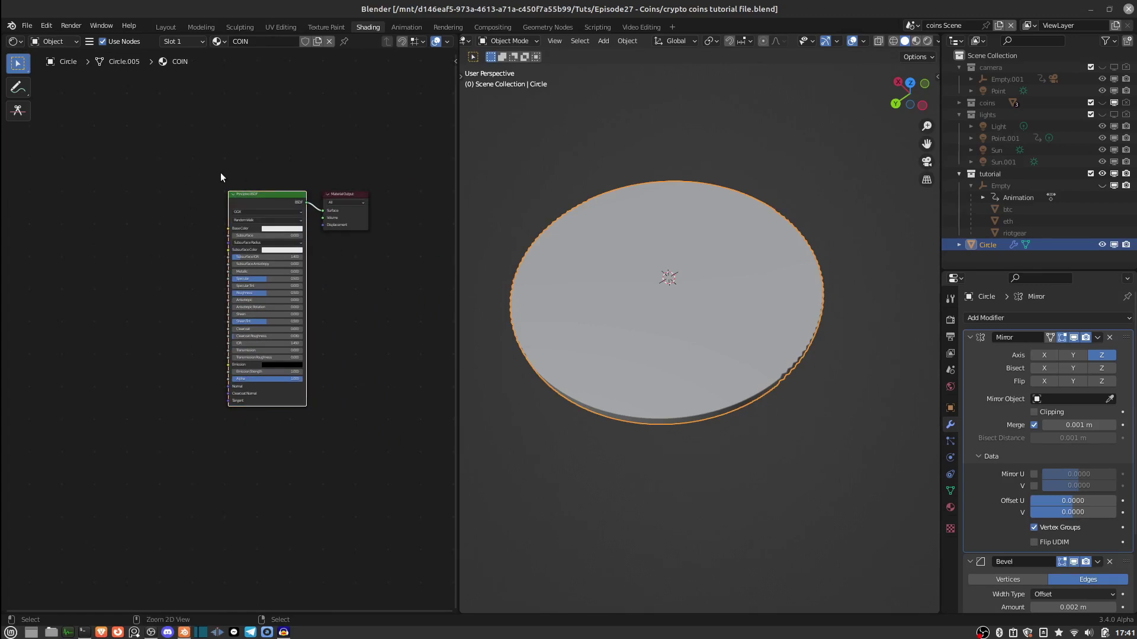
key(ctrl+t)
middle_drag(149, 209, 224, 184)
key(g)
click(127, 172)
middle_drag(145, 222, 387, 215)
key(g)
click(163, 241)
ctrl+middle_drag(257, 250, 291, 264)
middle_drag(189, 215, 174, 239)
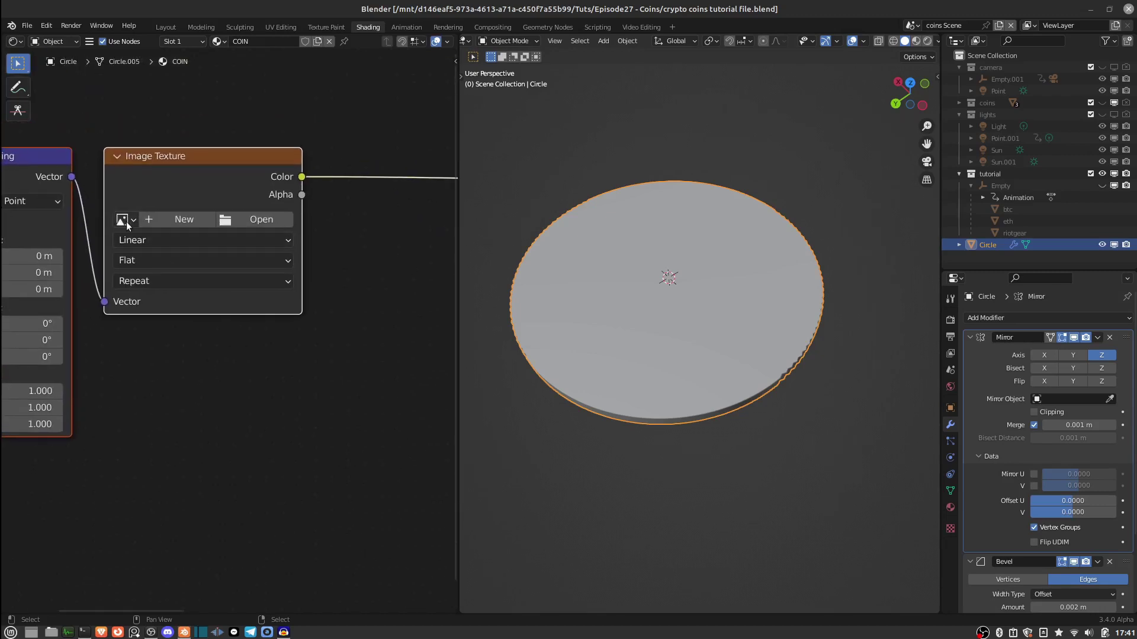
- Assign the existing image eth tex.png to the Image Texture node
click(126, 222)
click(173, 293)
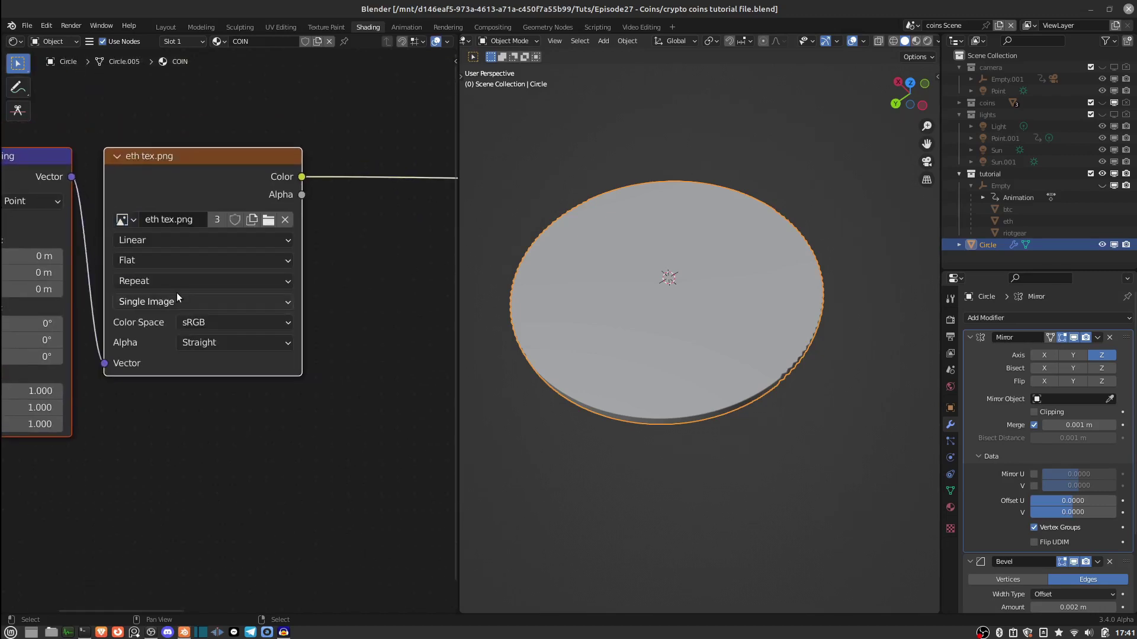
ctrl+middle_drag(318, 277, 379, 271)
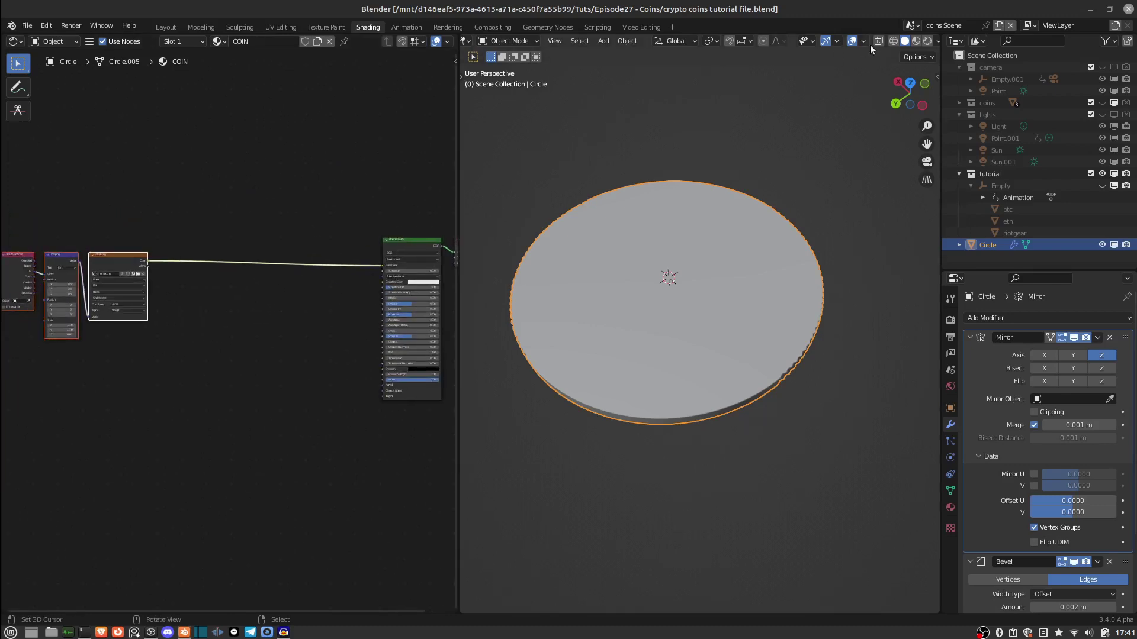
- Switch the viewport to Material Preview shading and inspect the coin texture's orientation from below
click(915, 41)
scroll(645, 254, up, 4)
scroll(652, 243, down, 5)
middle_drag(638, 288, 705, 172)
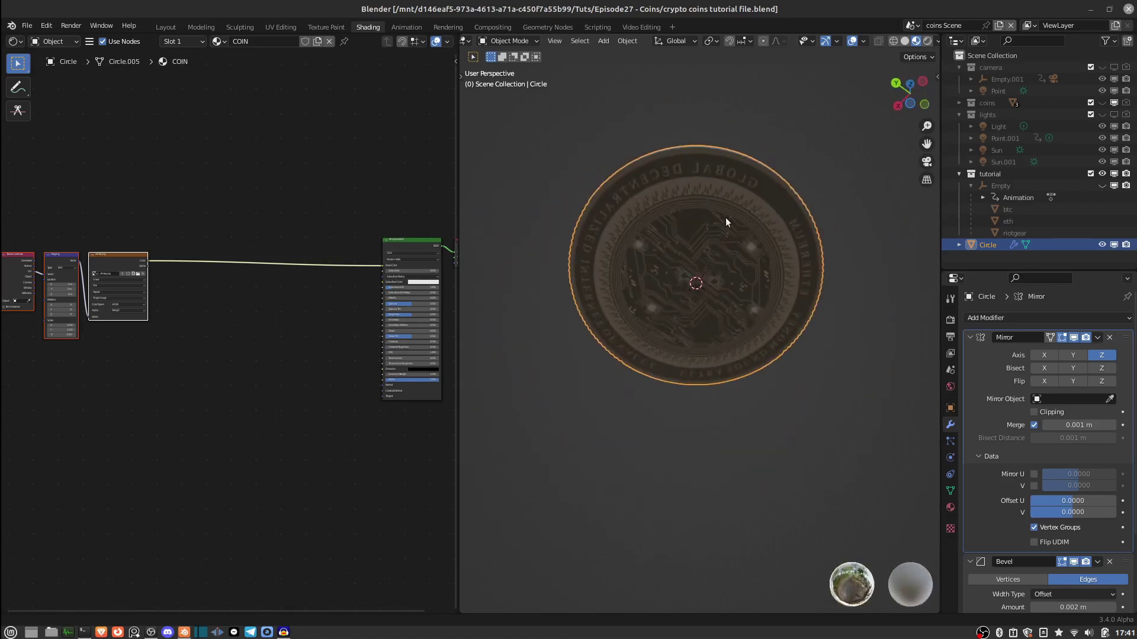
scroll(725, 237, up, 3)
middle_drag(727, 250, 689, 219)
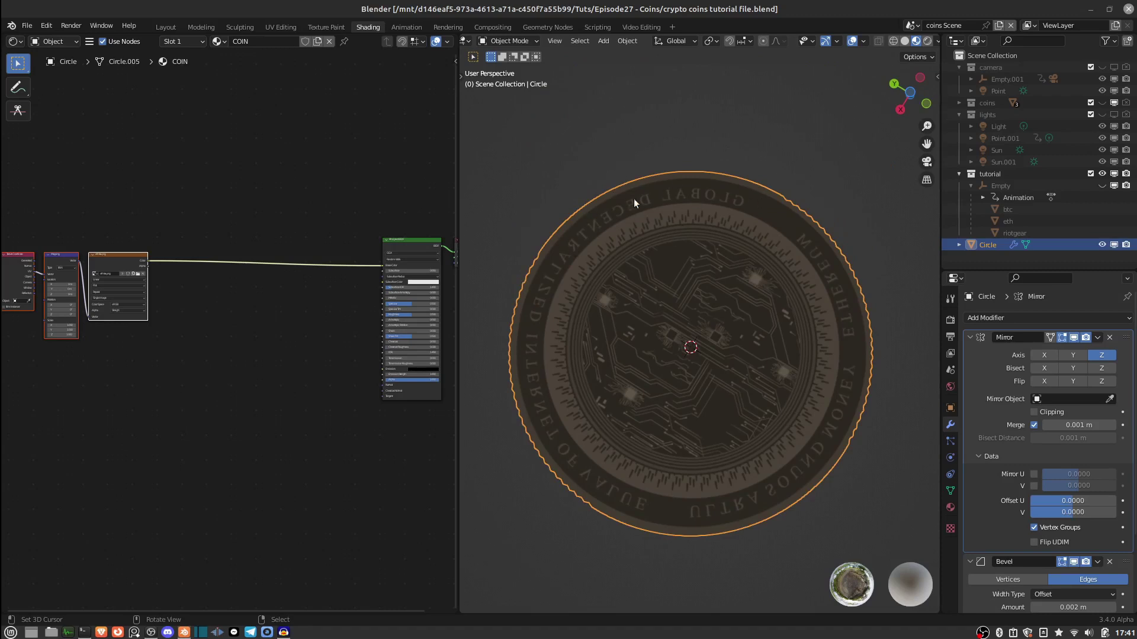
- Enable Mirror U in the data options of the coin's Mirror modifier
click(983, 456)
click(979, 456)
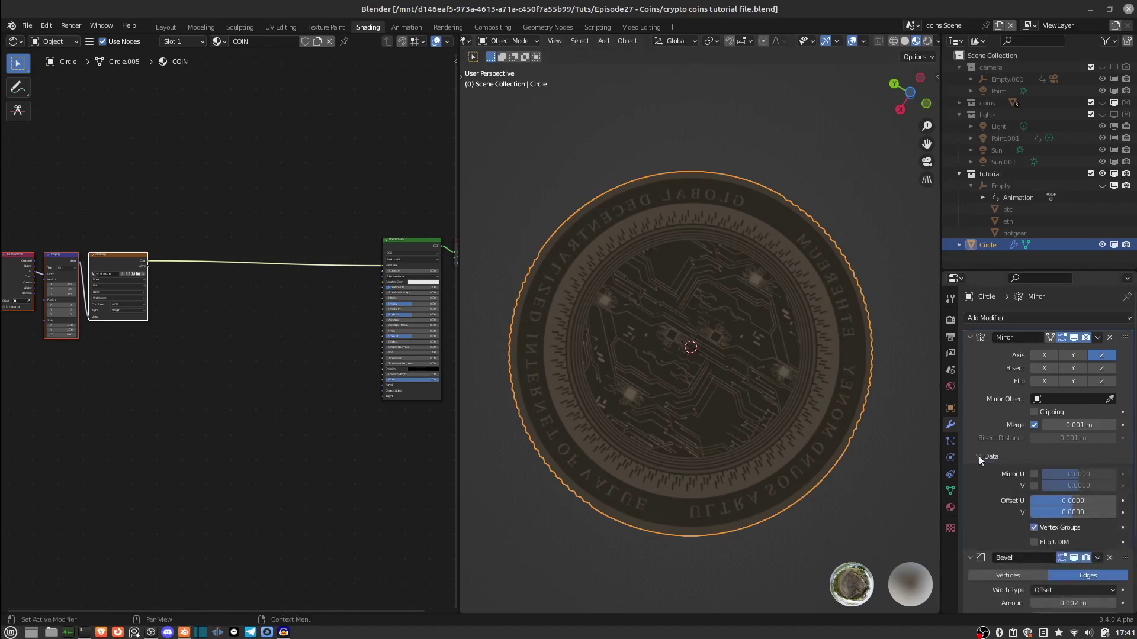
click(1034, 474)
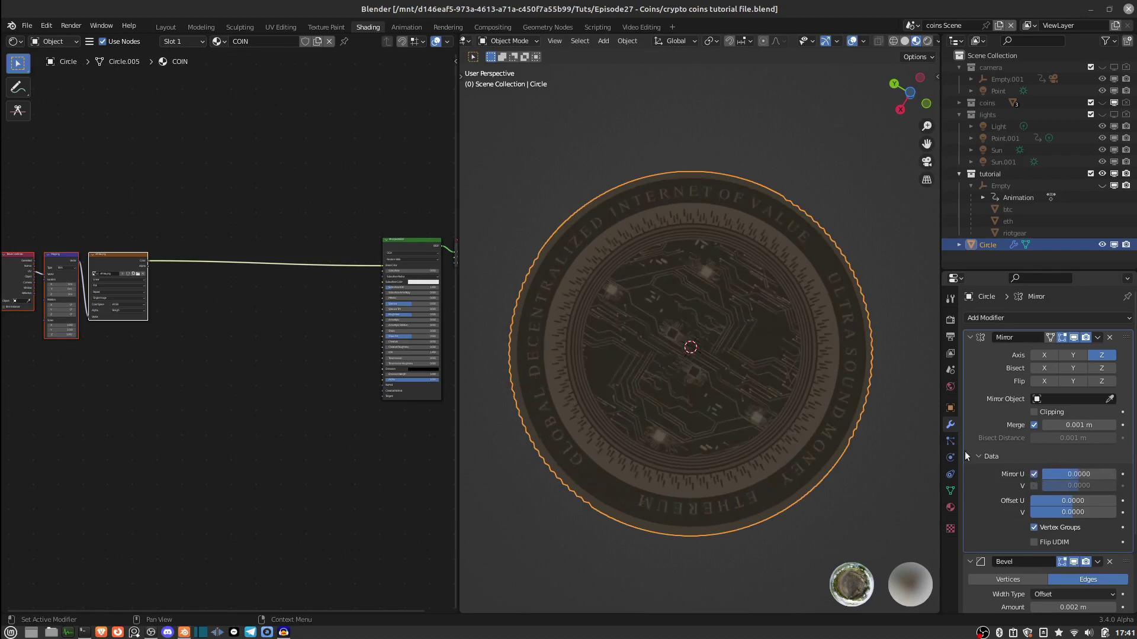
- Examine the lettering and circuit texture on both faces and along the edge of the coin
scroll(650, 325, up, 2)
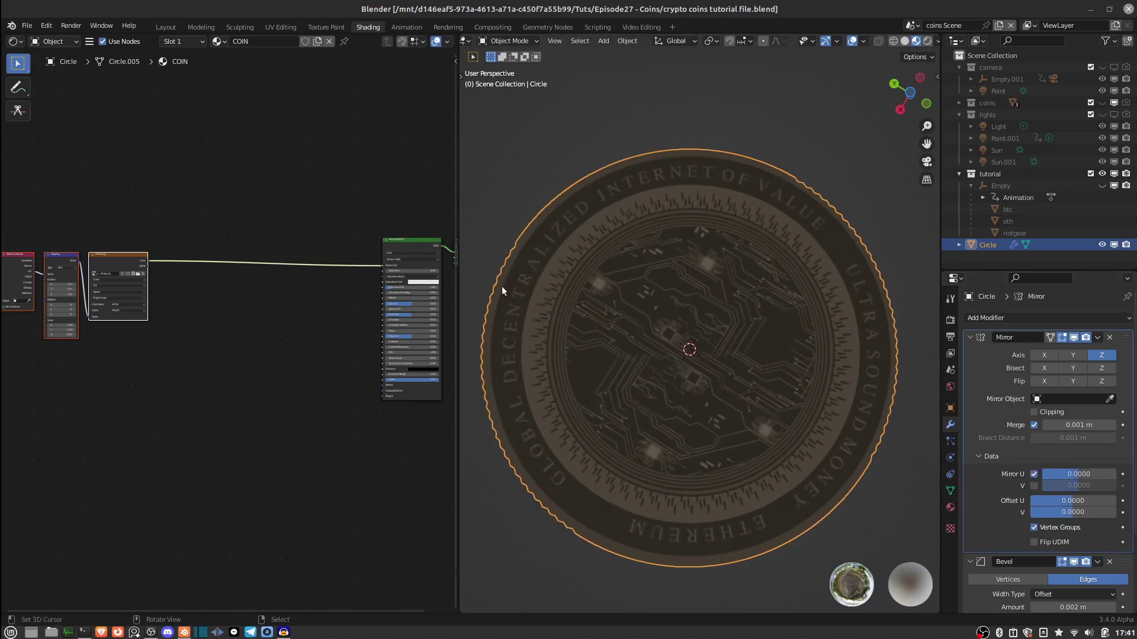
scroll(652, 289, down, 2)
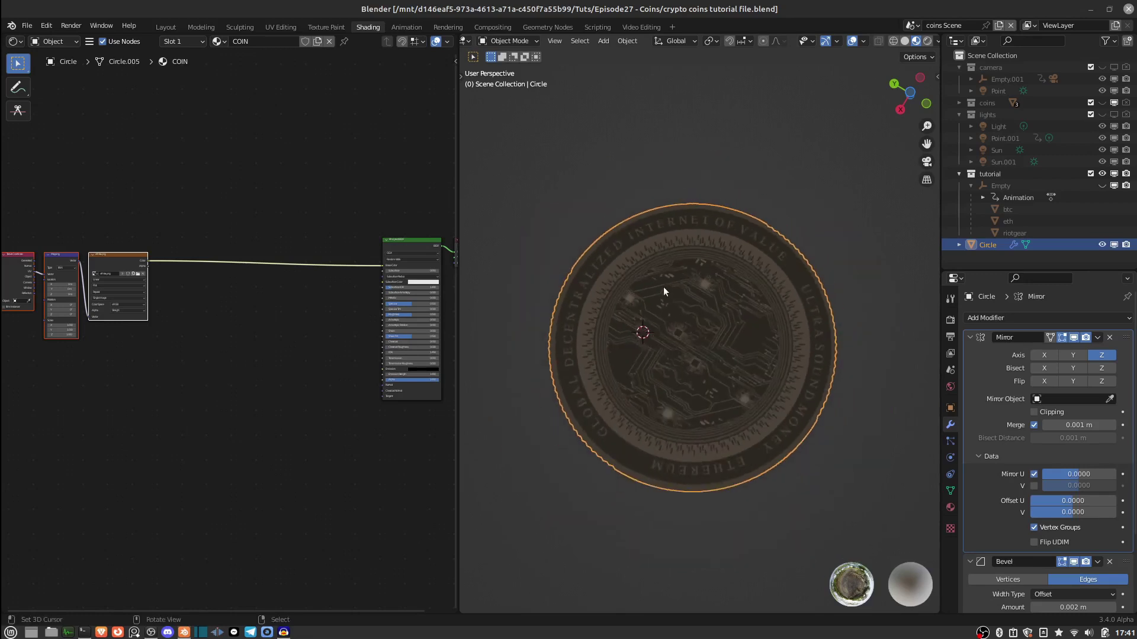
middle_drag(704, 290, 723, 367)
middle_drag(729, 416, 678, 239)
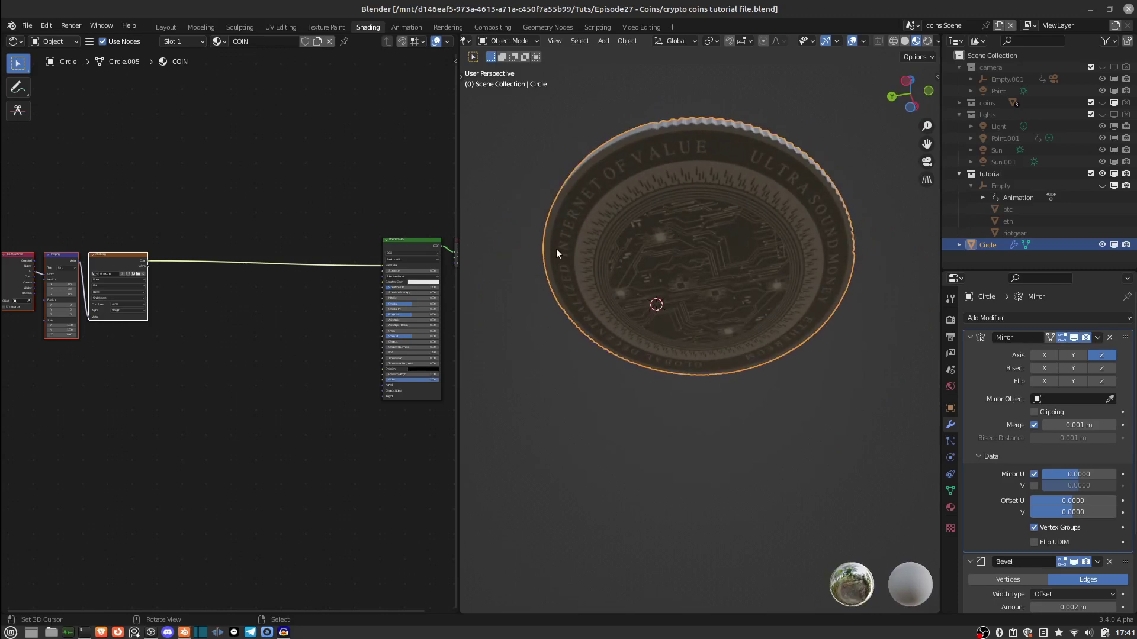
middle_drag(677, 215, 702, 282)
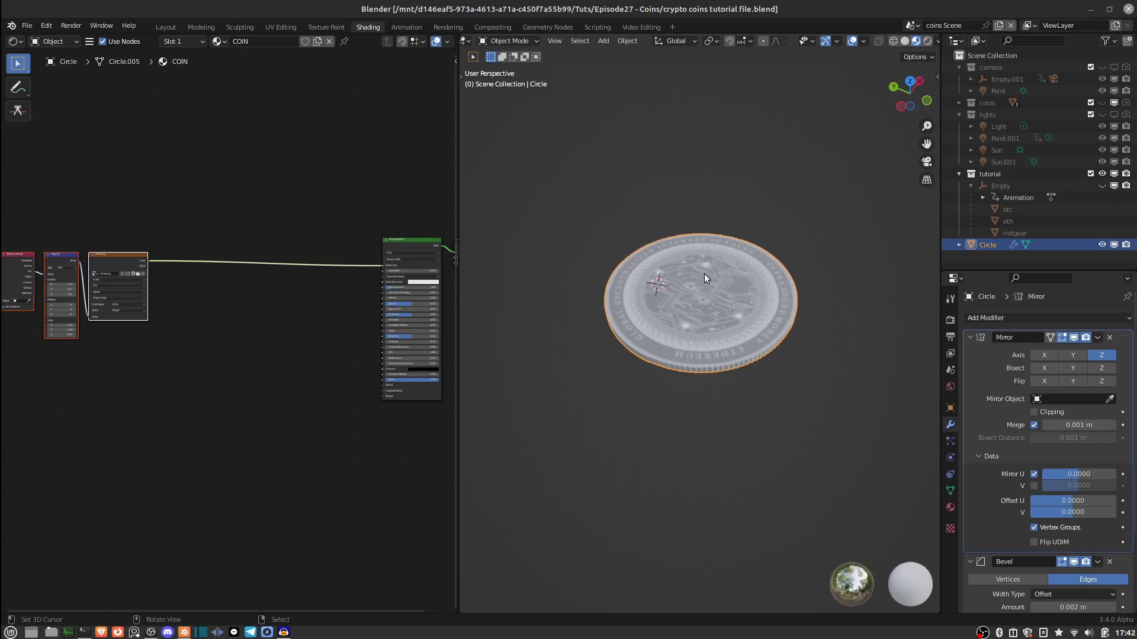
scroll(764, 236, down, 2)
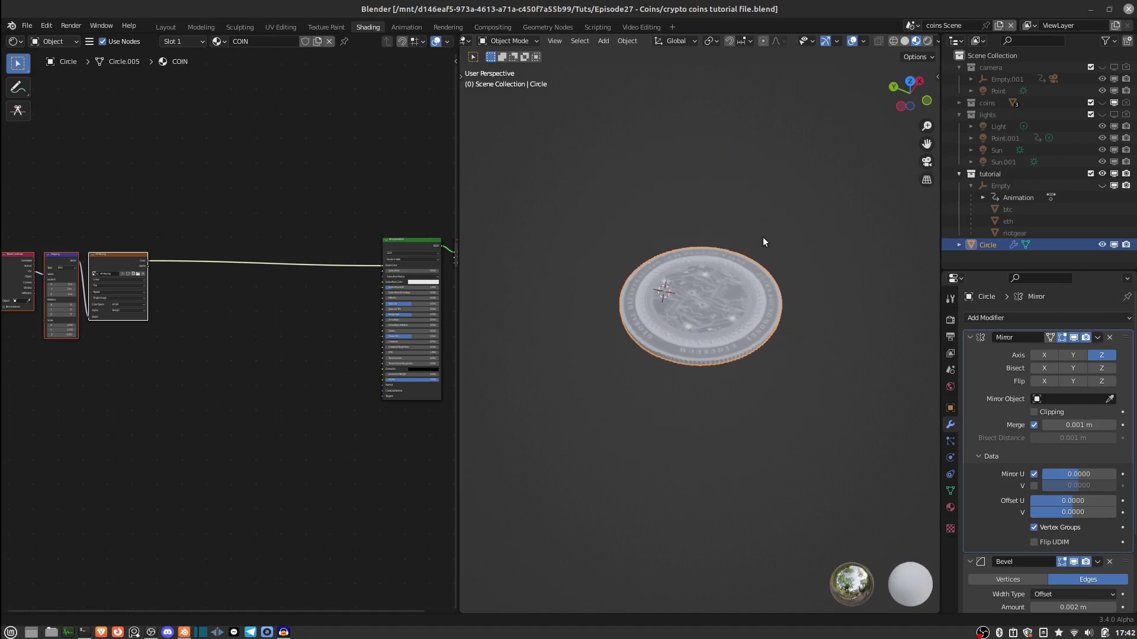
scroll(744, 237, up, 6)
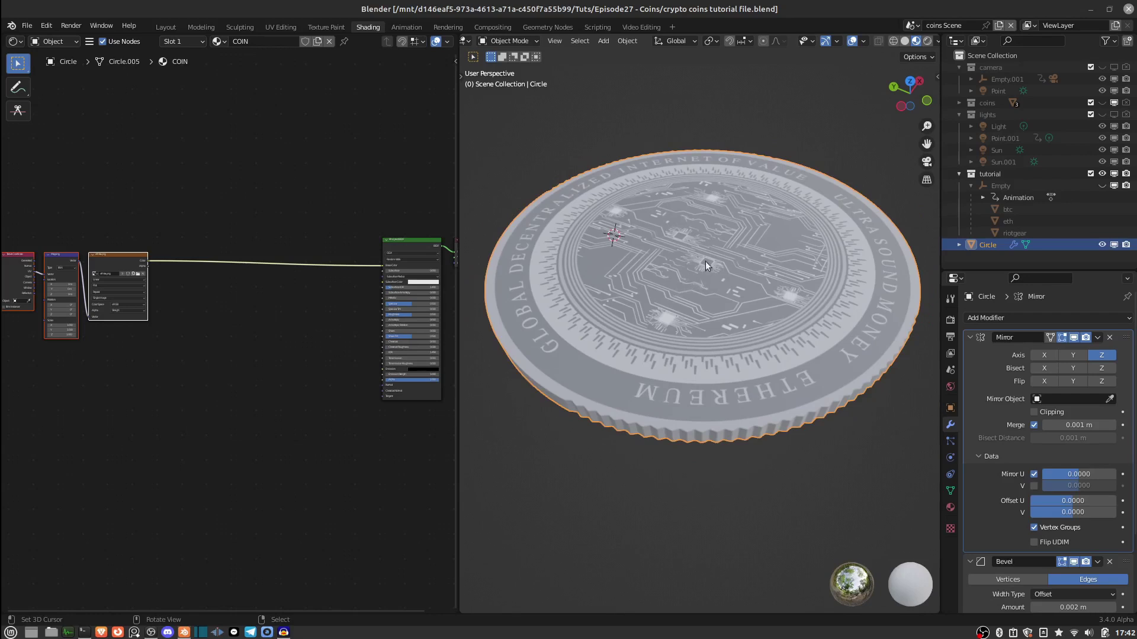
middle_drag(276, 350, 301, 341)
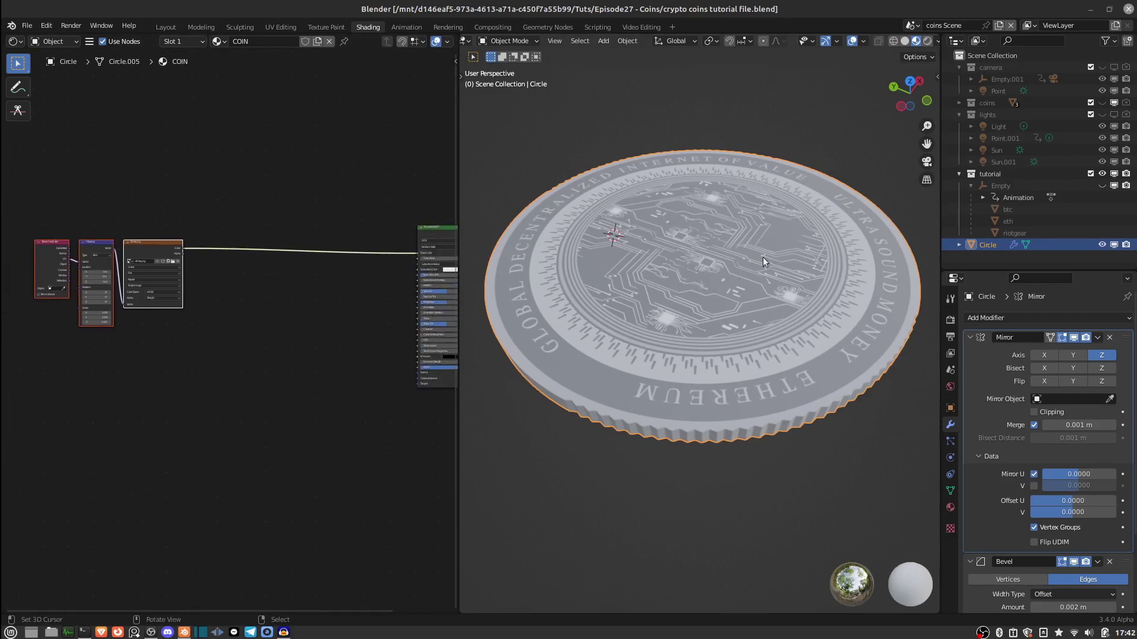
middle_drag(662, 240, 666, 308)
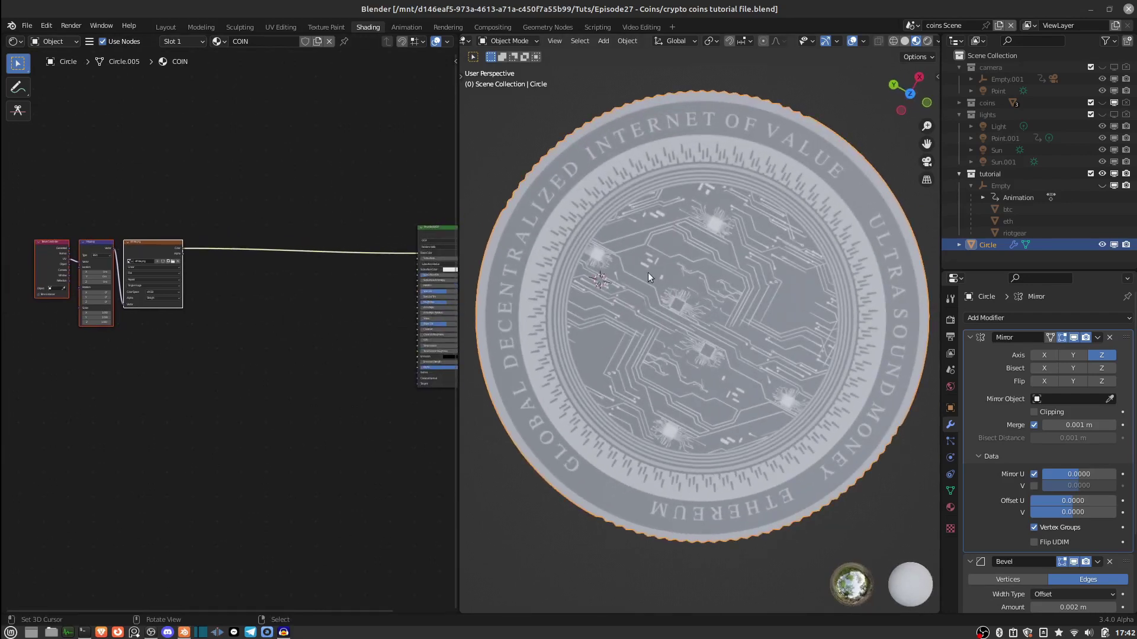
- Duplicate the eth tex.png texture node with its mapping link kept, and place the copy directly below the original
scroll(244, 254, up, 4)
middle_drag(200, 261, 317, 293)
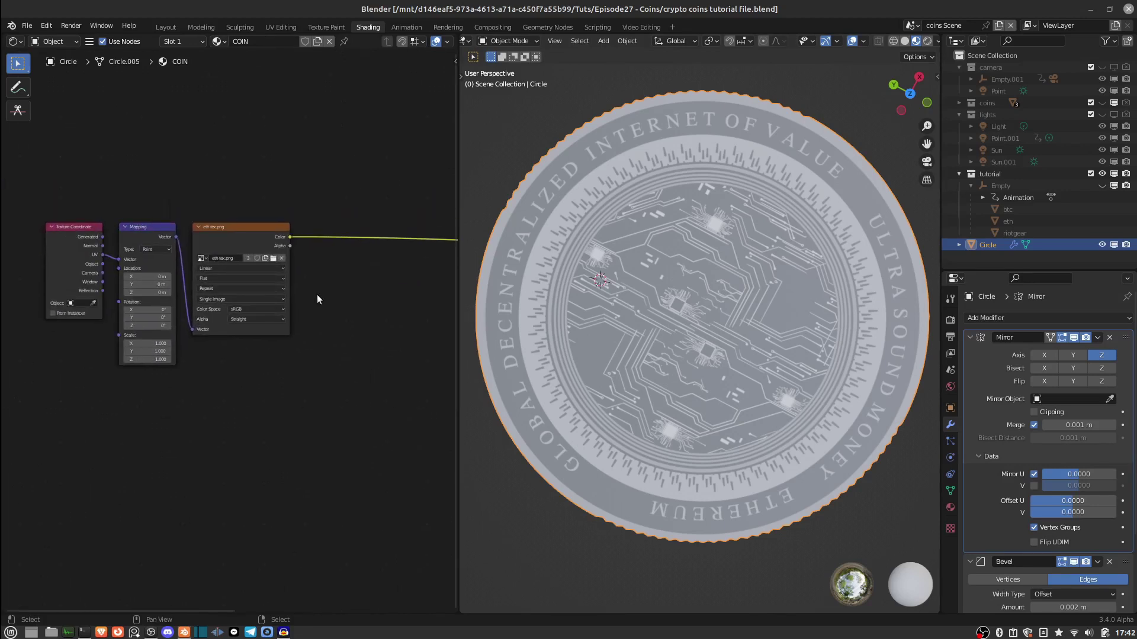
drag(224, 240, 242, 135)
middle_drag(377, 263, 295, 263)
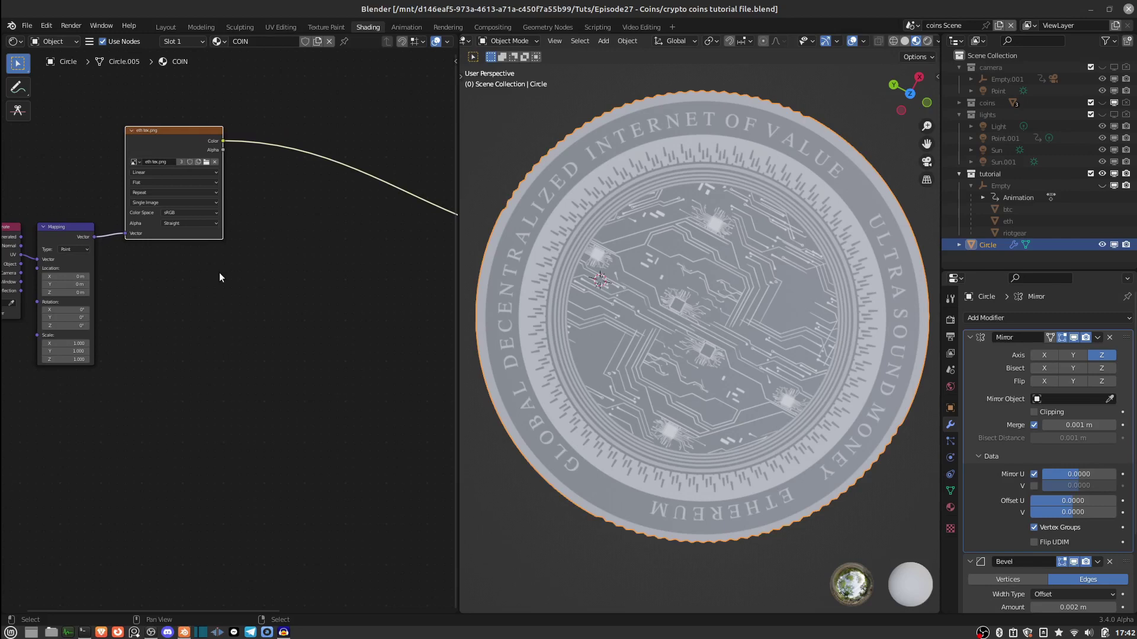
key(ctrl+shift+d)
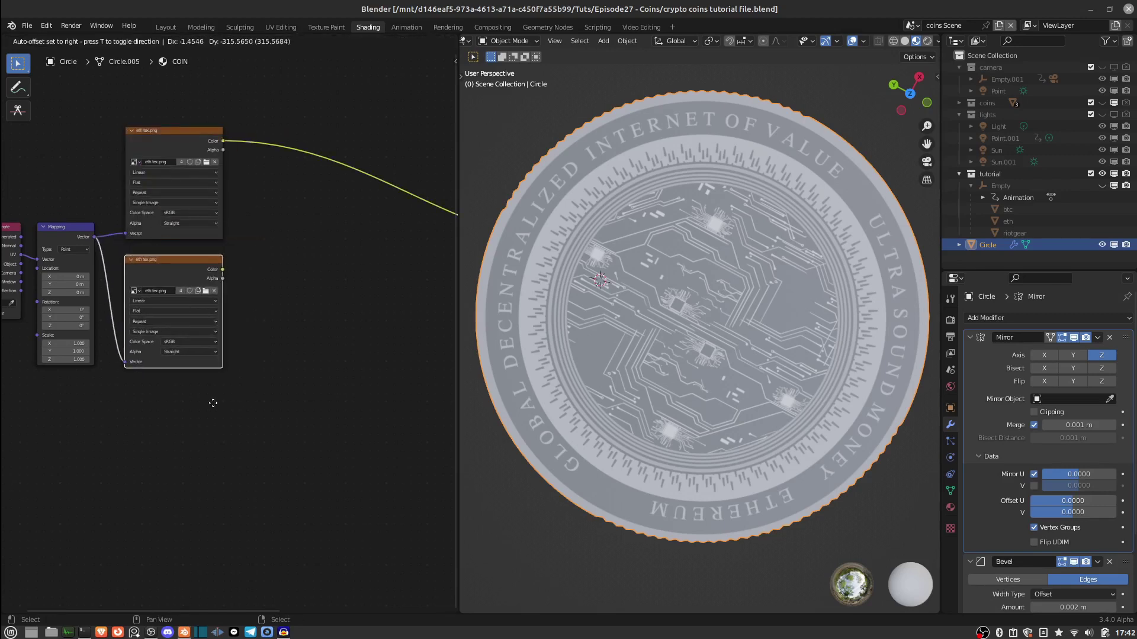
click(212, 394)
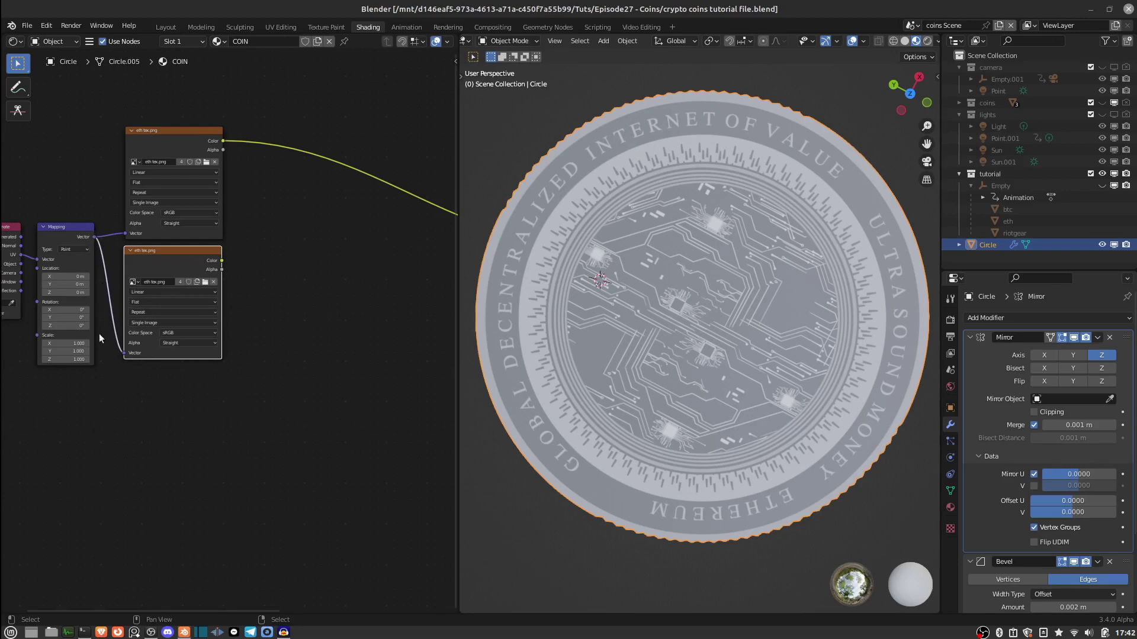
ctrl+middle_drag(172, 303, 171, 275)
drag(169, 258, 175, 261)
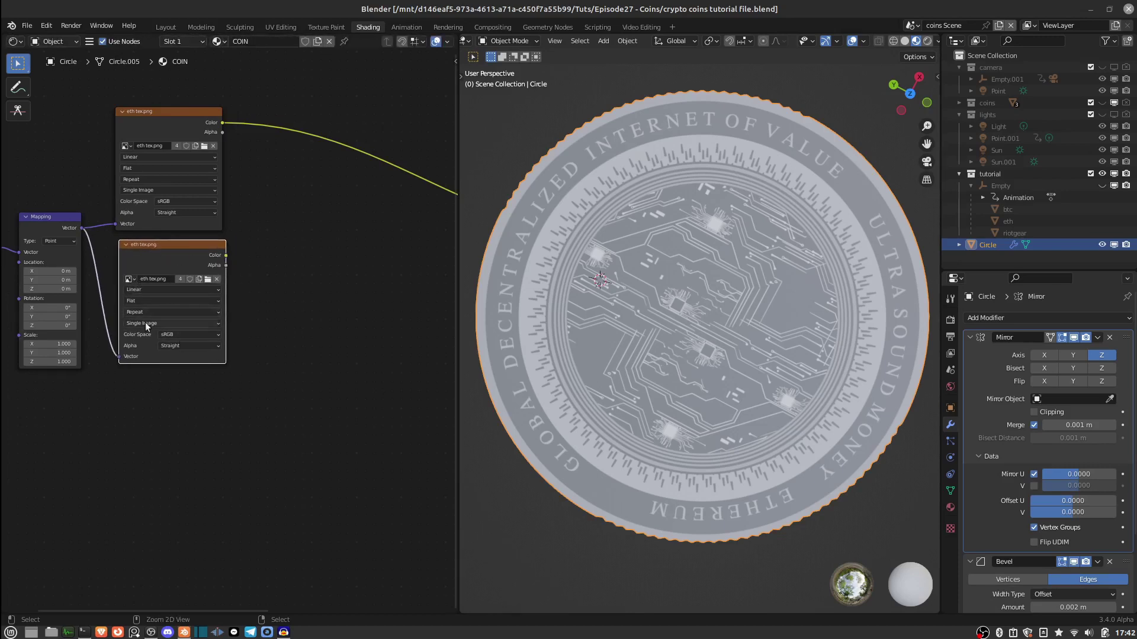
- Change the duplicated texture node's image to ETH LOGO.png and preview it alone on the coin
scroll(151, 326, up, 3)
click(100, 248)
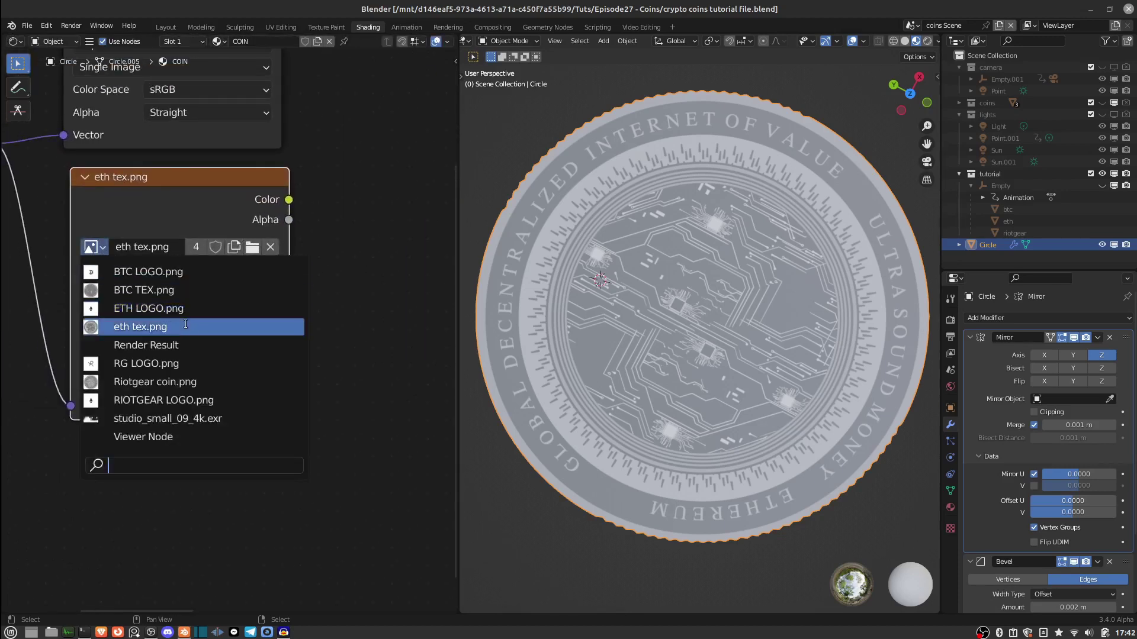
click(149, 313)
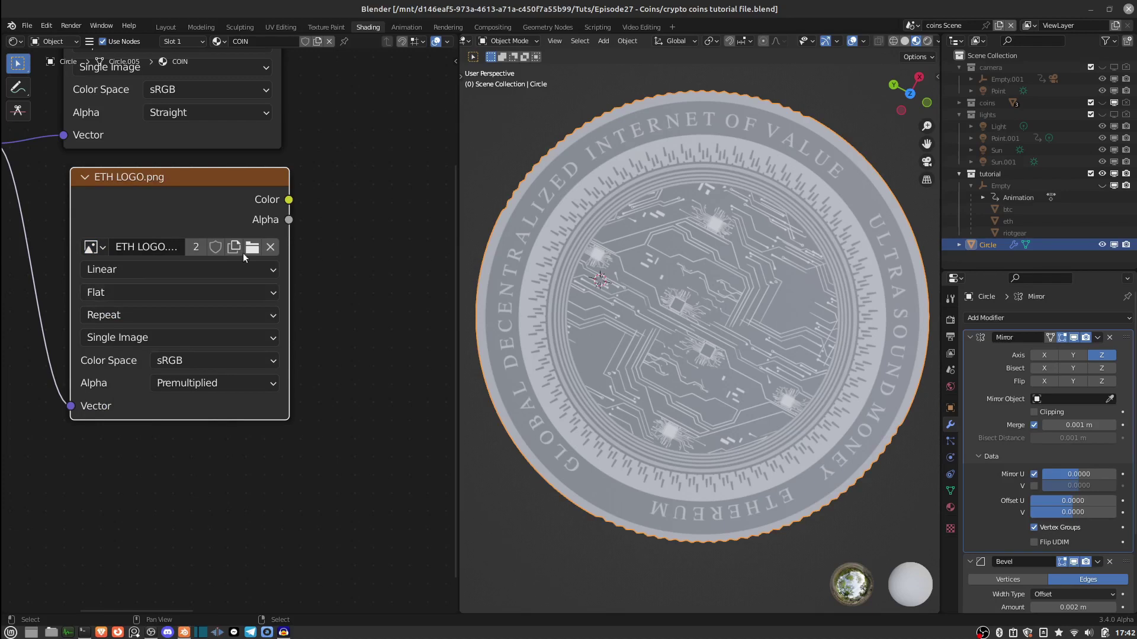
scroll(219, 323, down, 5)
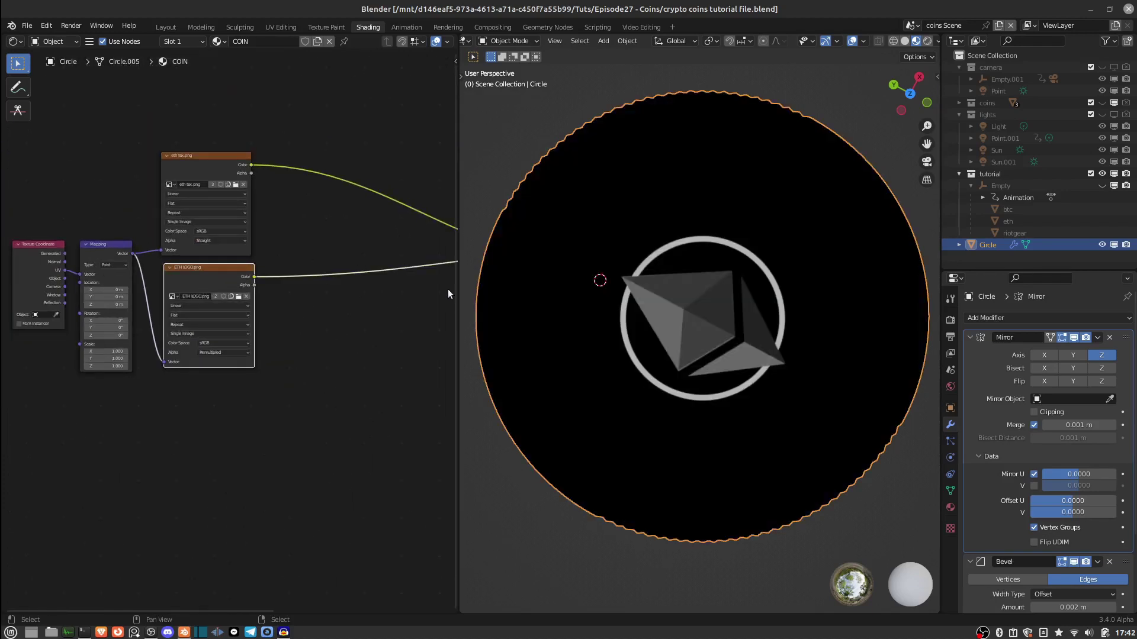
scroll(705, 237, down, 3)
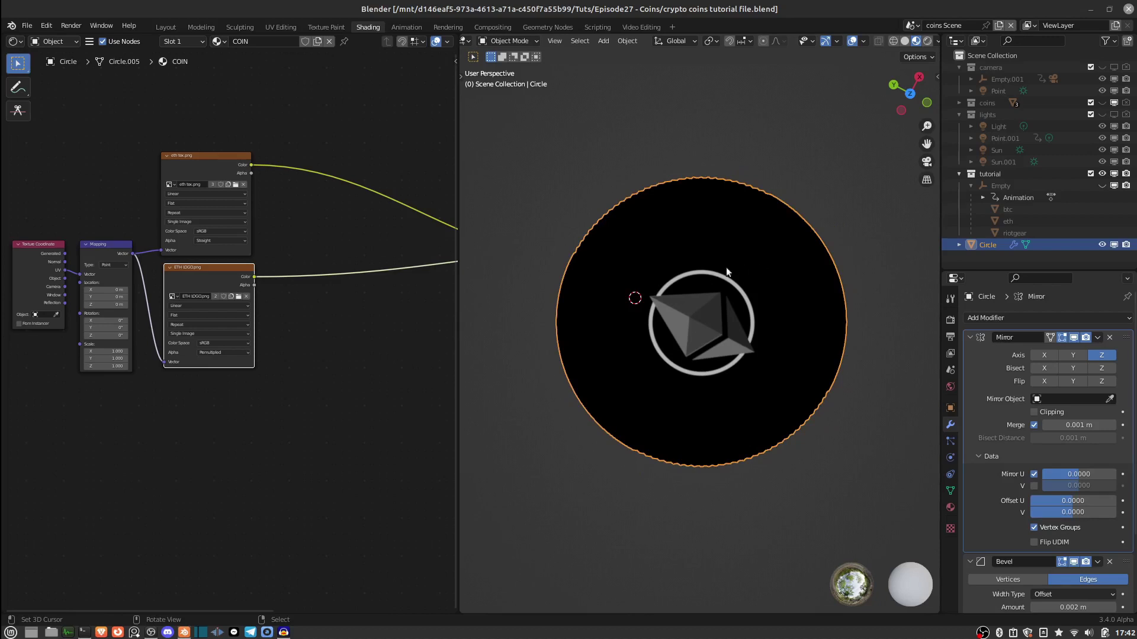
scroll(708, 272, up, 2)
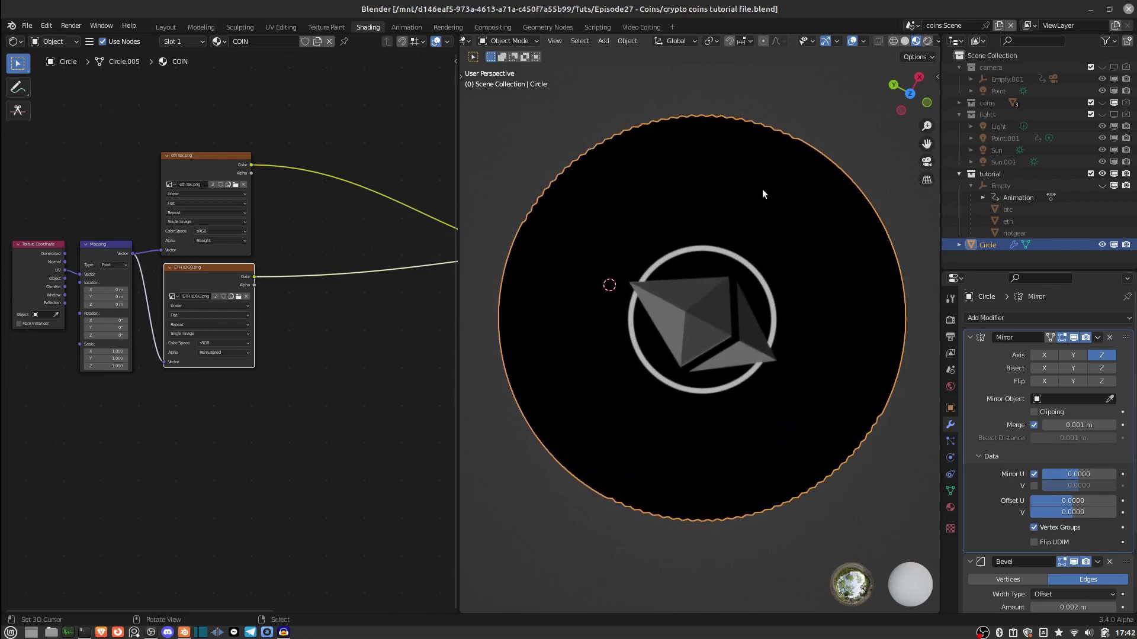
middle_drag(393, 306, 296, 270)
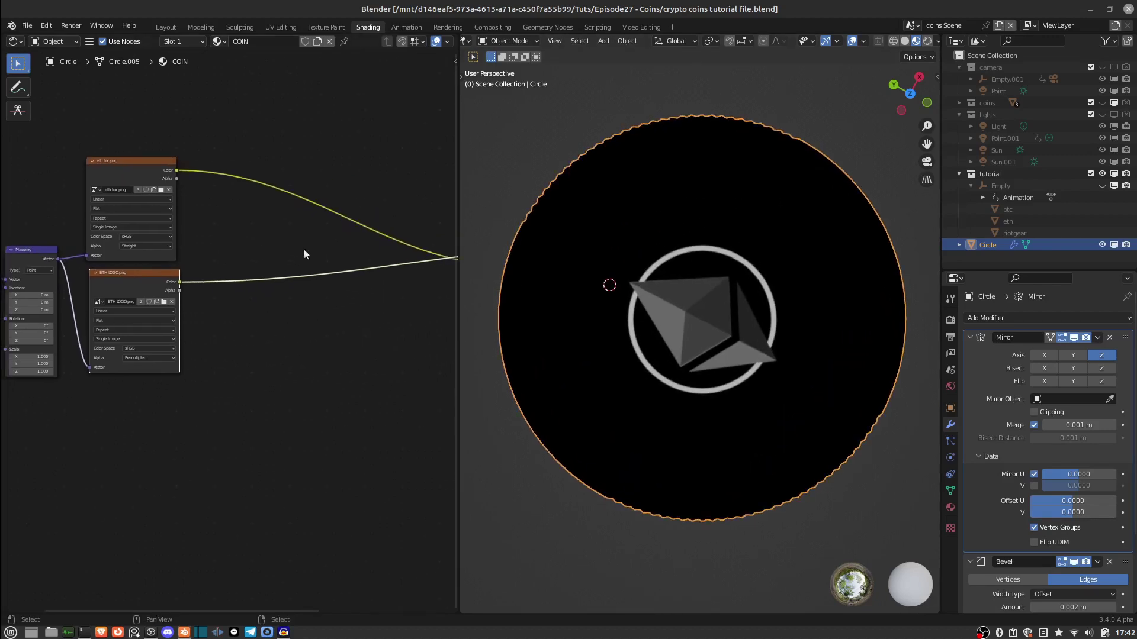
- Add a Mix color node combining eth tex.png as Color1 with the ETH LOGO.png color as Color2, and preview the mix on the coin
key(shift+a)
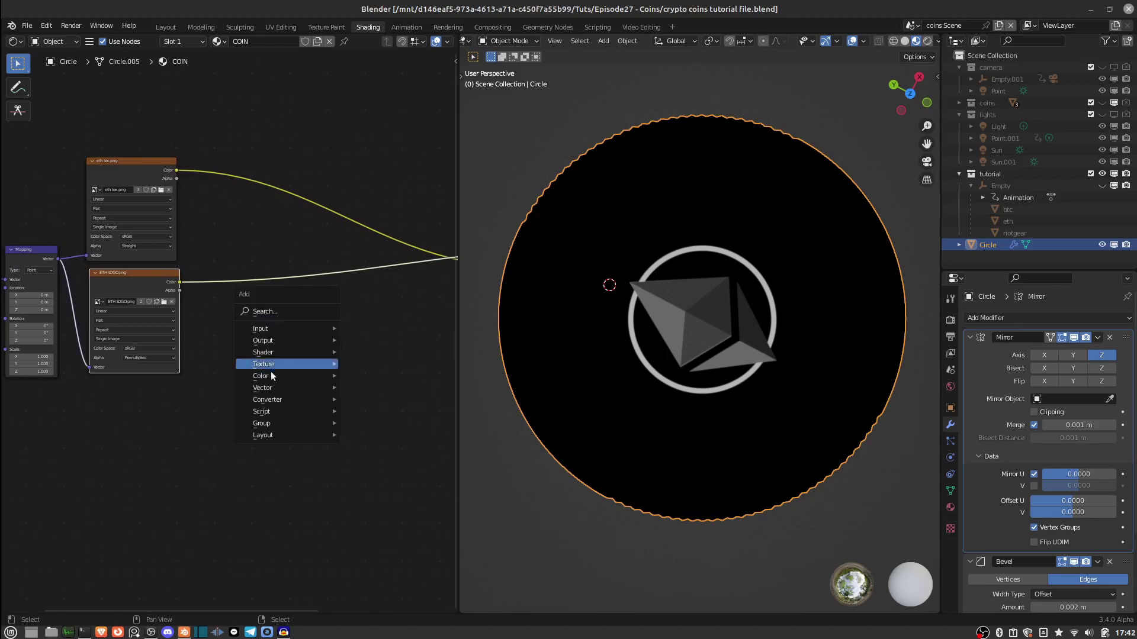
mouse_move(285, 378)
click(373, 434)
click(292, 187)
drag(178, 280, 293, 245)
drag(314, 203, 307, 248)
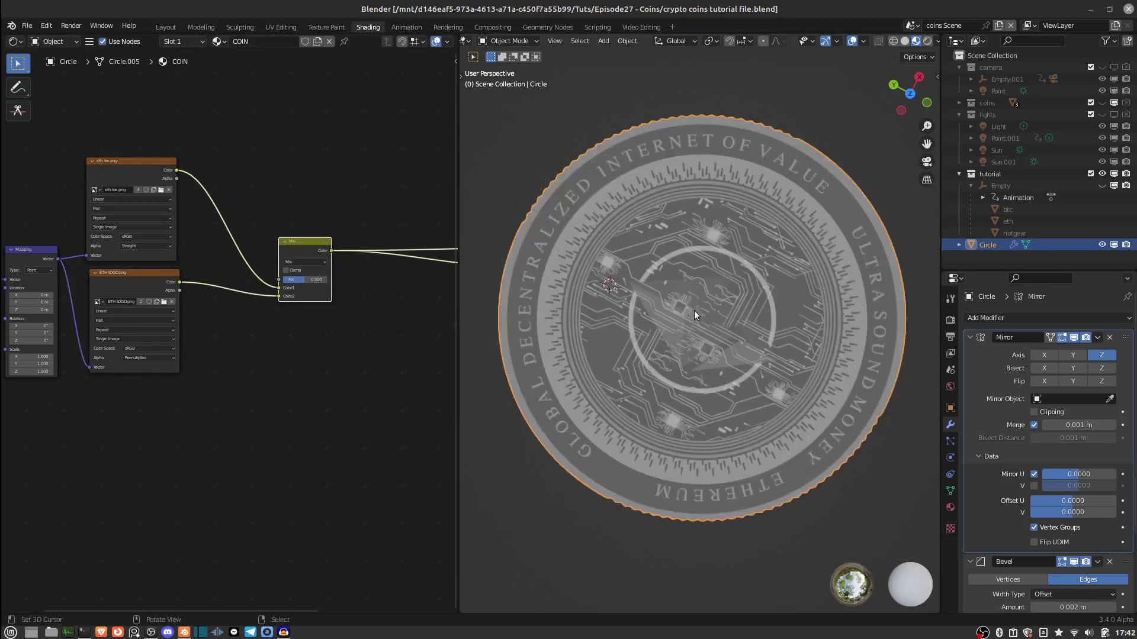
- Connect the ETH LOGO.png alpha to the Mix node's factor and check the logo overlay on the coin
scroll(695, 308, up, 3)
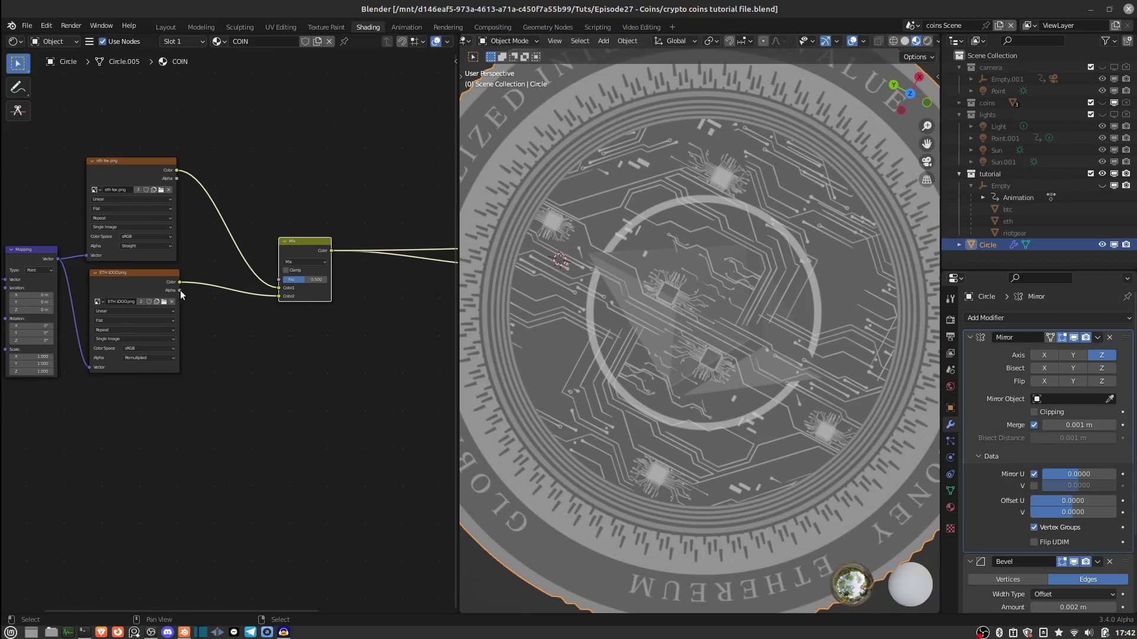
scroll(218, 278, up, 2)
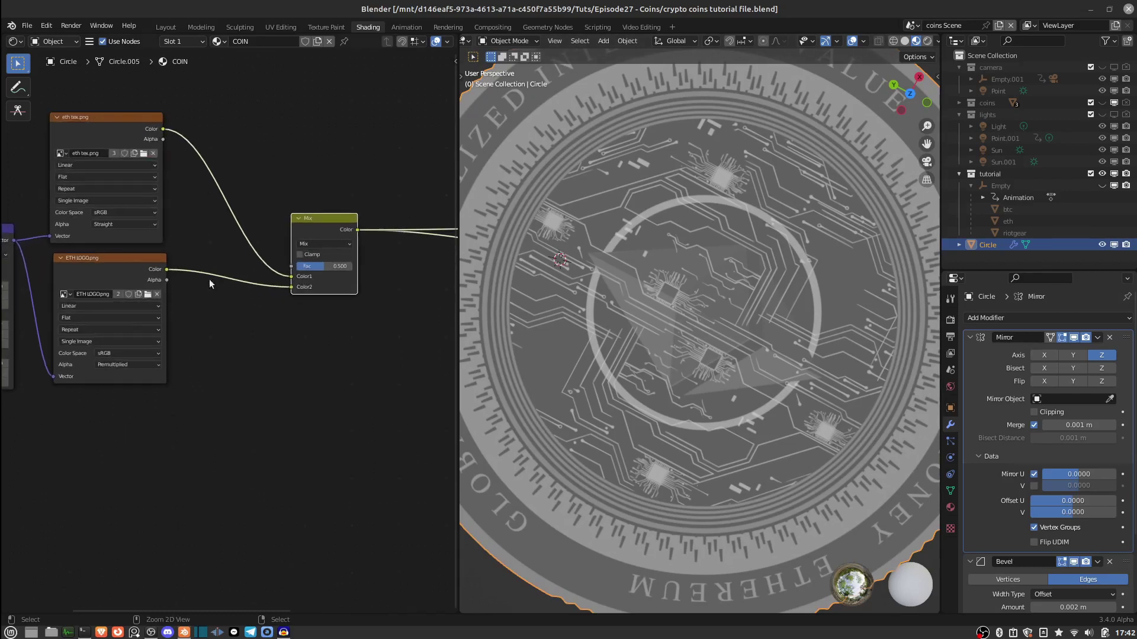
drag(170, 294, 296, 282)
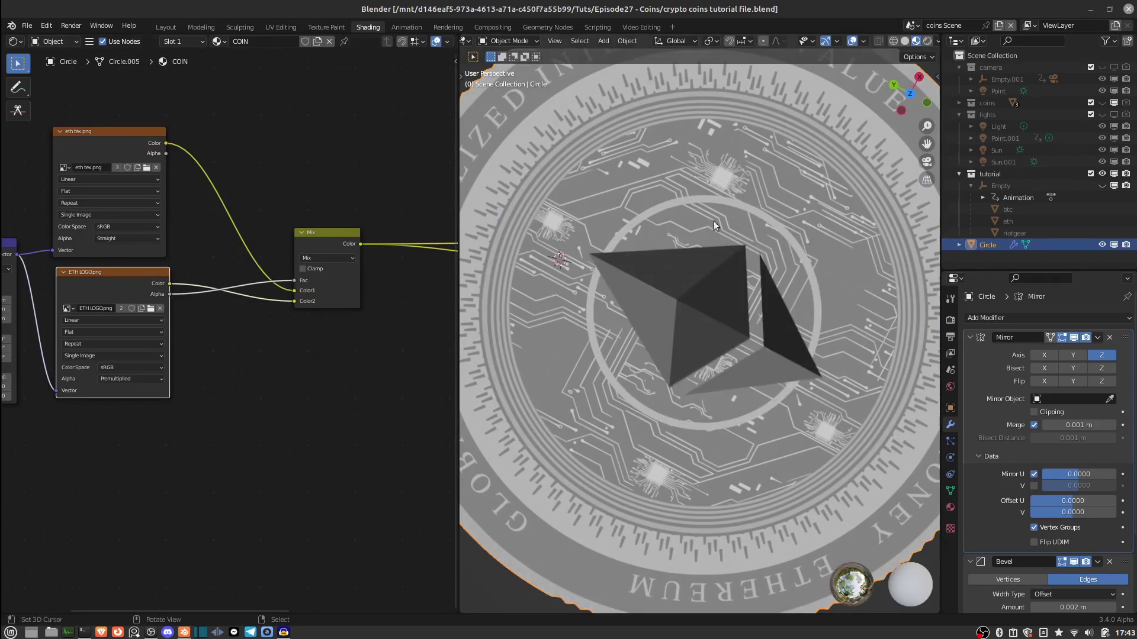
scroll(656, 229, down, 3)
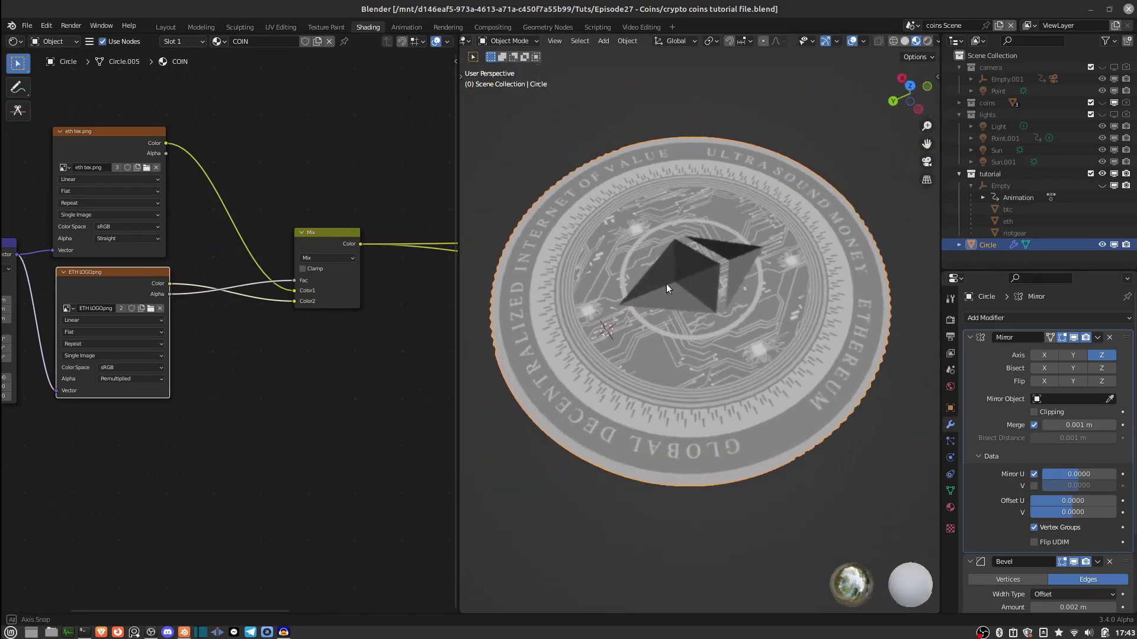
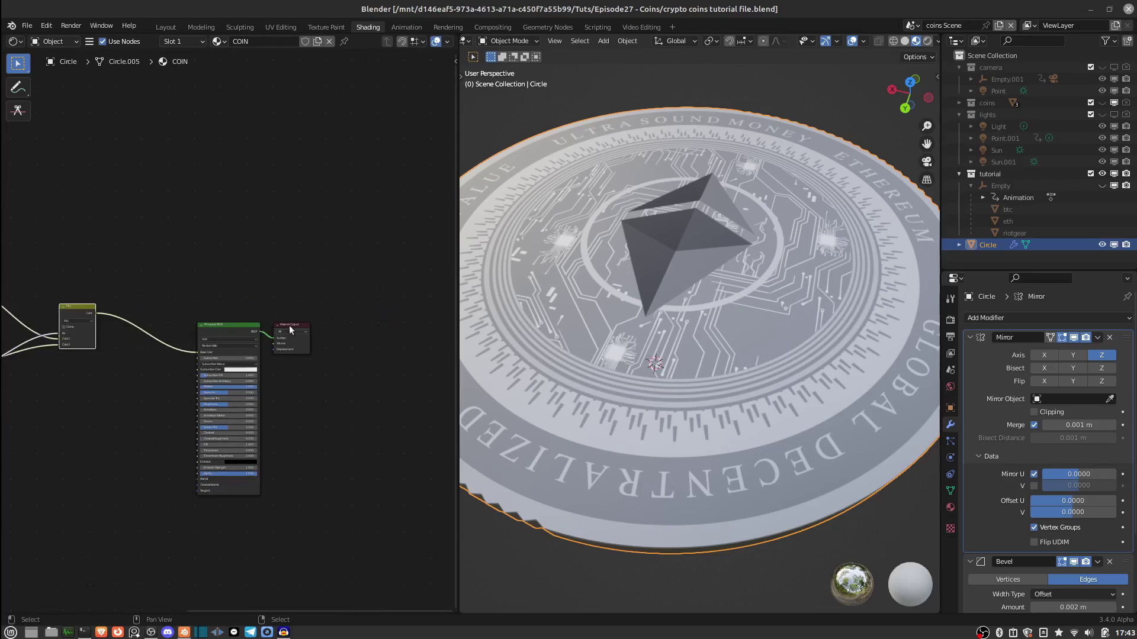
- Move the Material Output and Principled BSDF nodes farther from the Mix node to make room between them
drag(289, 325, 401, 307)
drag(228, 327, 347, 307)
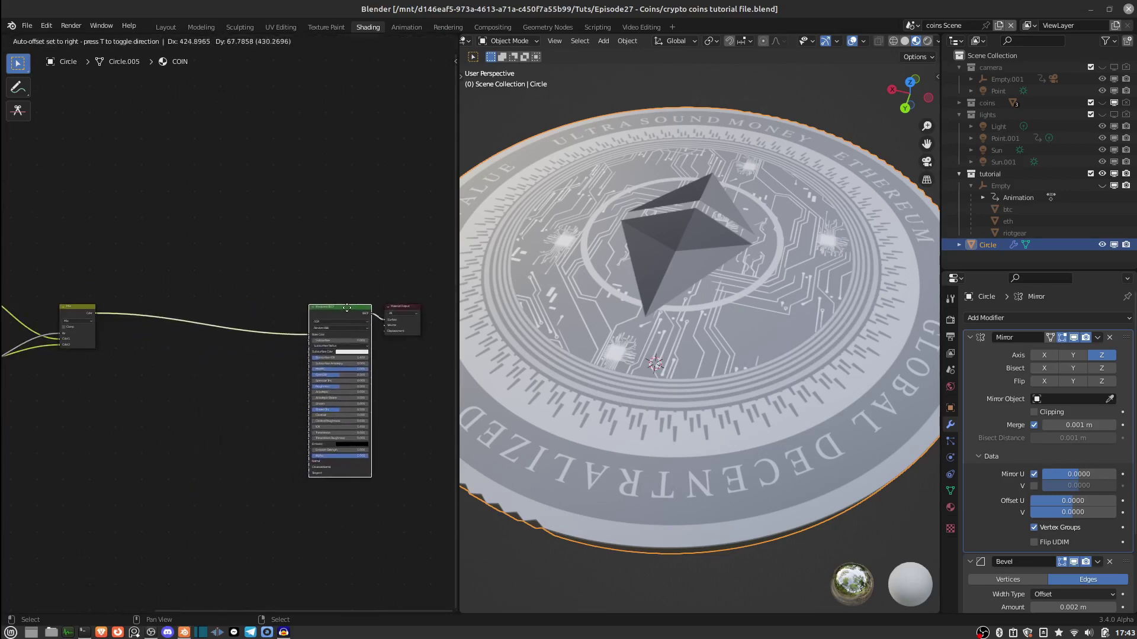
middle_drag(151, 342, 207, 334)
scroll(183, 311, up, 2)
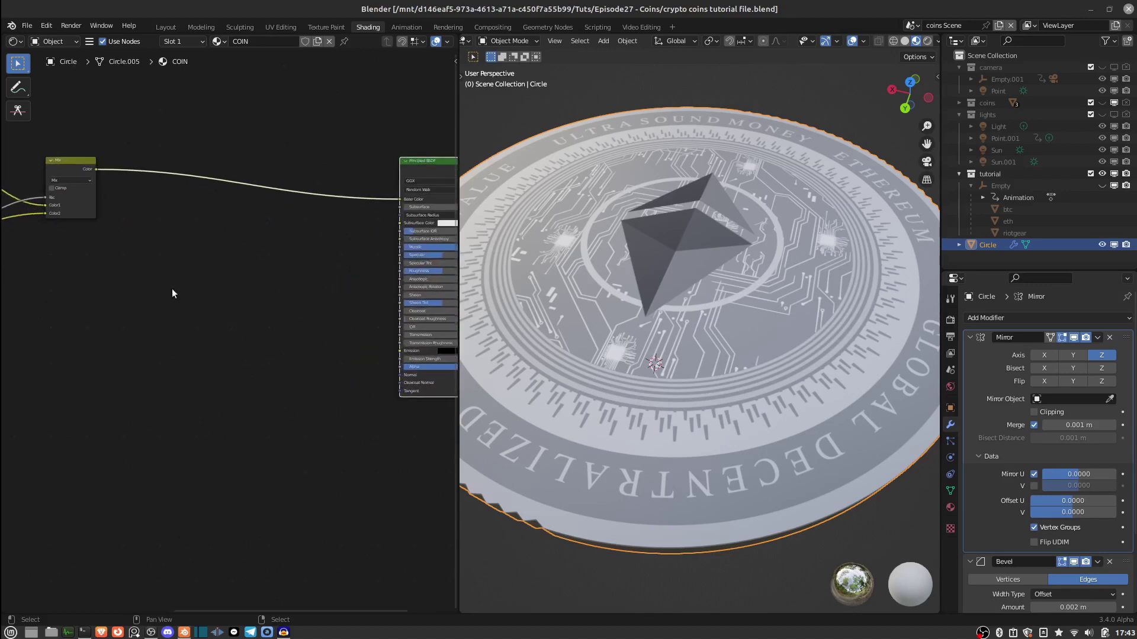
middle_drag(172, 292, 148, 329)
- Add a Noise Texture node below the link between the Mix and Principled BSDF nodes
key(shift+a)
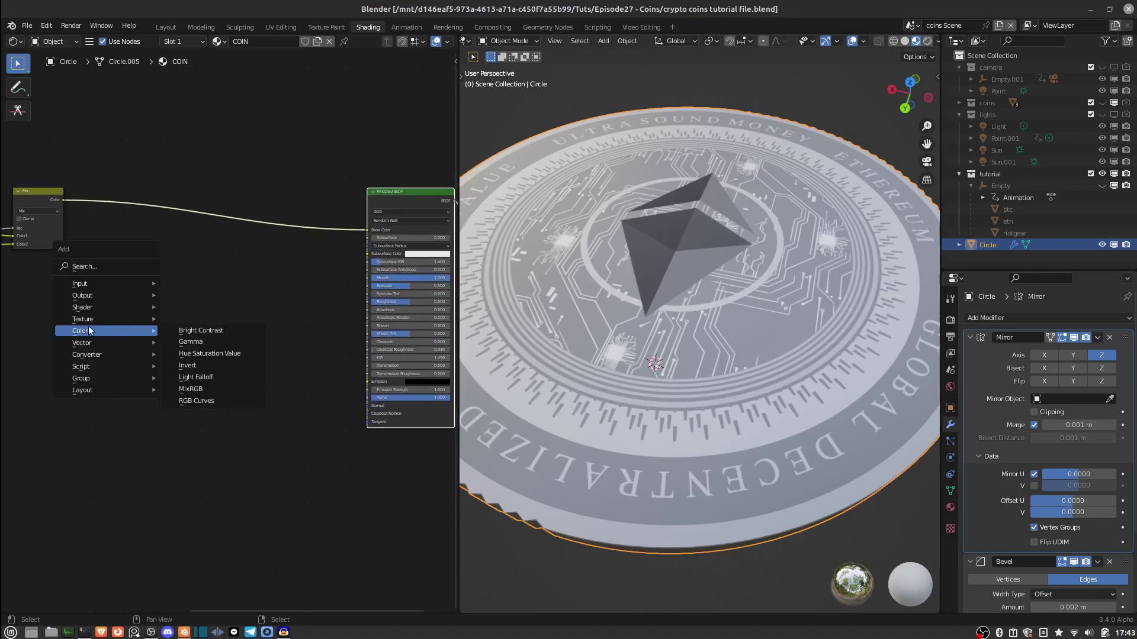
middle_drag(561, 217, 681, 244)
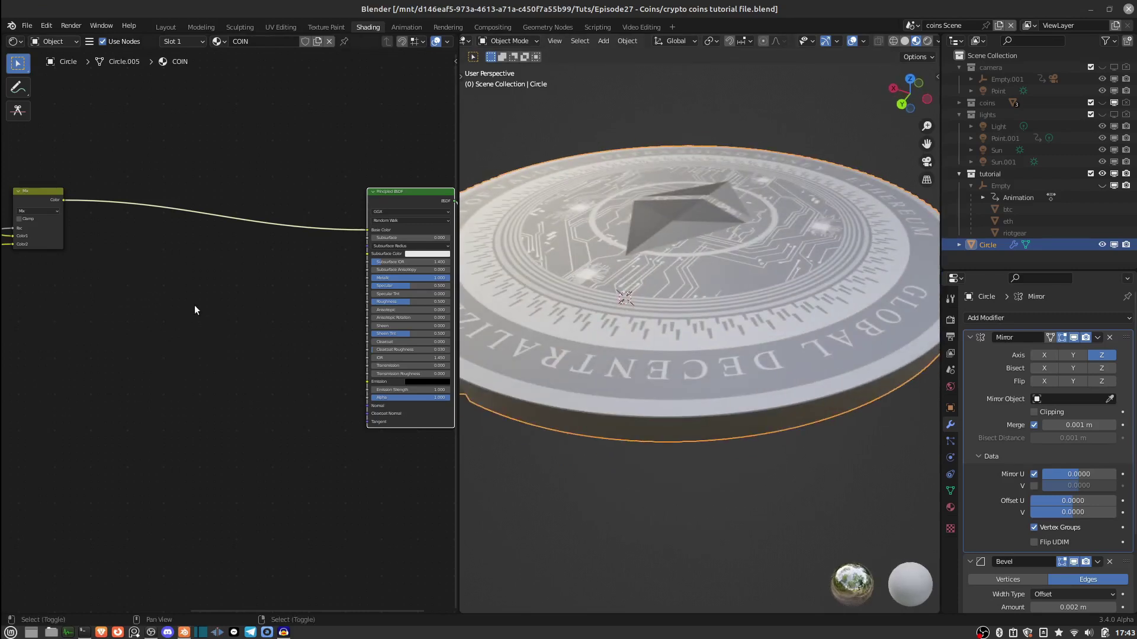
key(shift+a)
mouse_move(147, 296)
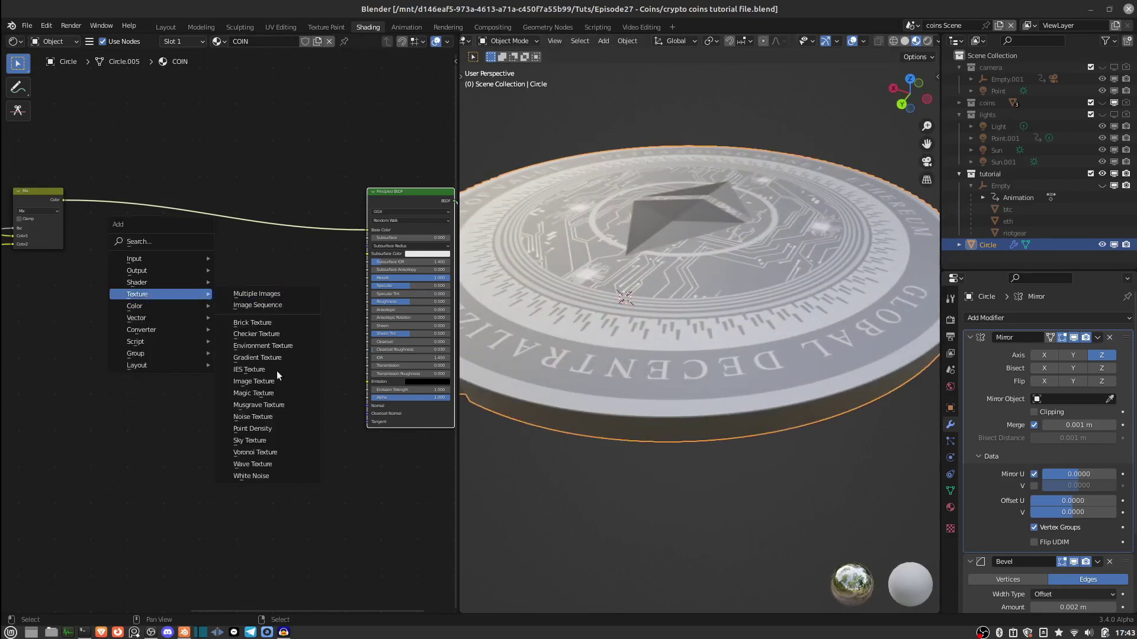
click(243, 418)
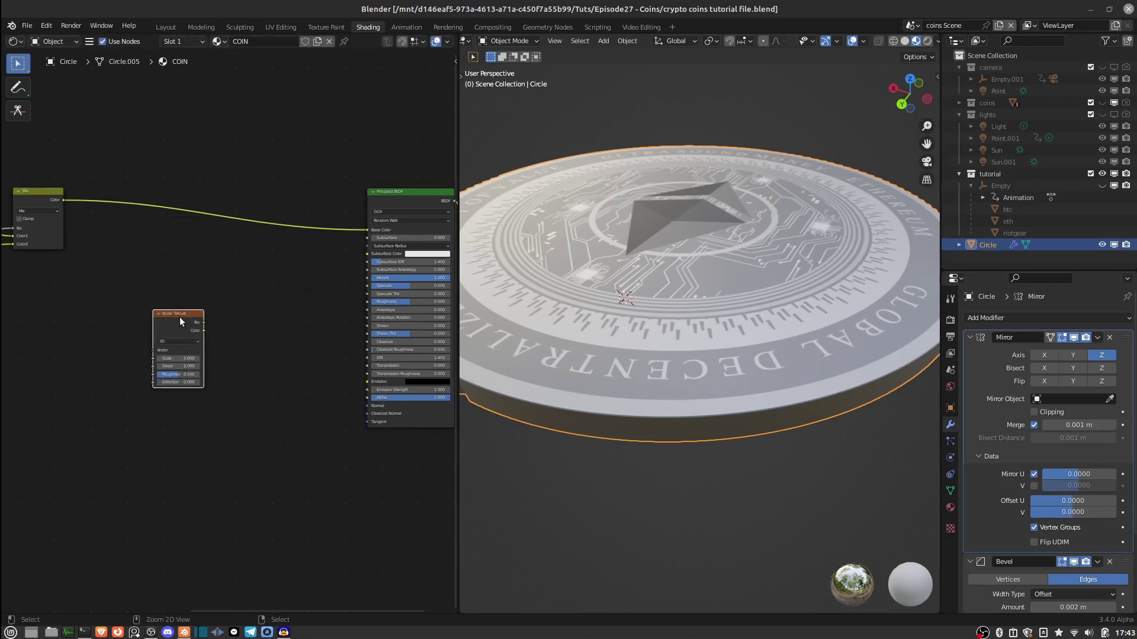
- Attach Texture Coordinate and Mapping nodes to the Noise Texture and feed its Fac output into the Principled BSDF's Roughness
click(180, 320)
key(ctrl+t)
drag(204, 321, 280, 341)
drag(367, 302, 367, 301)
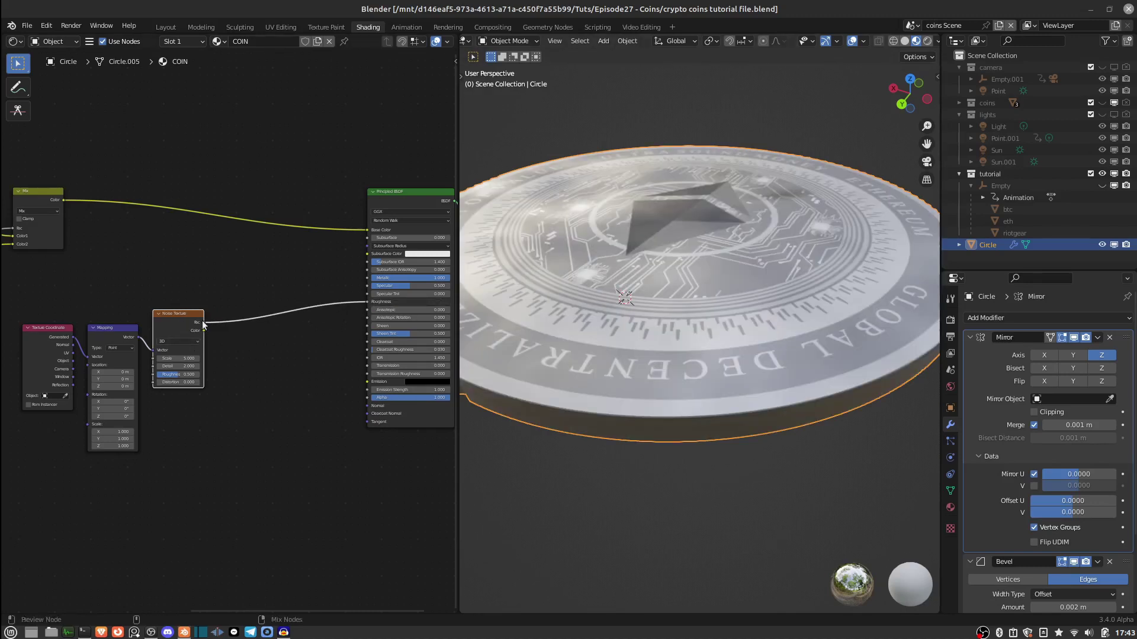
middle_drag(627, 226, 688, 208)
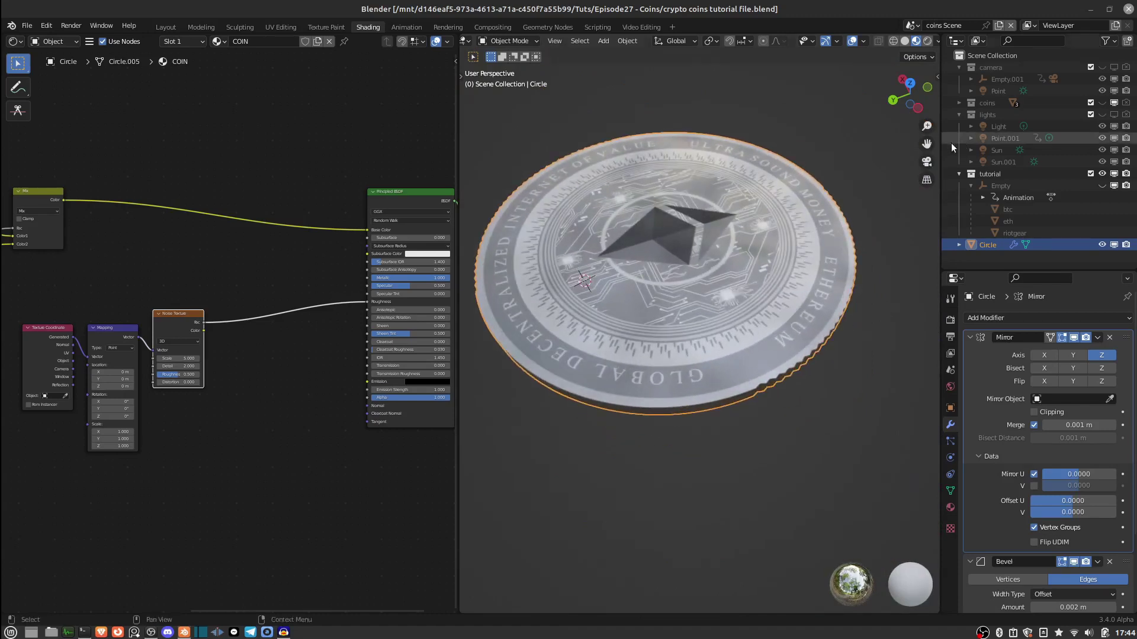
- Enable the lights collection for viewports and renders, and inspect the coin's face and edge in rendered shading
click(1114, 114)
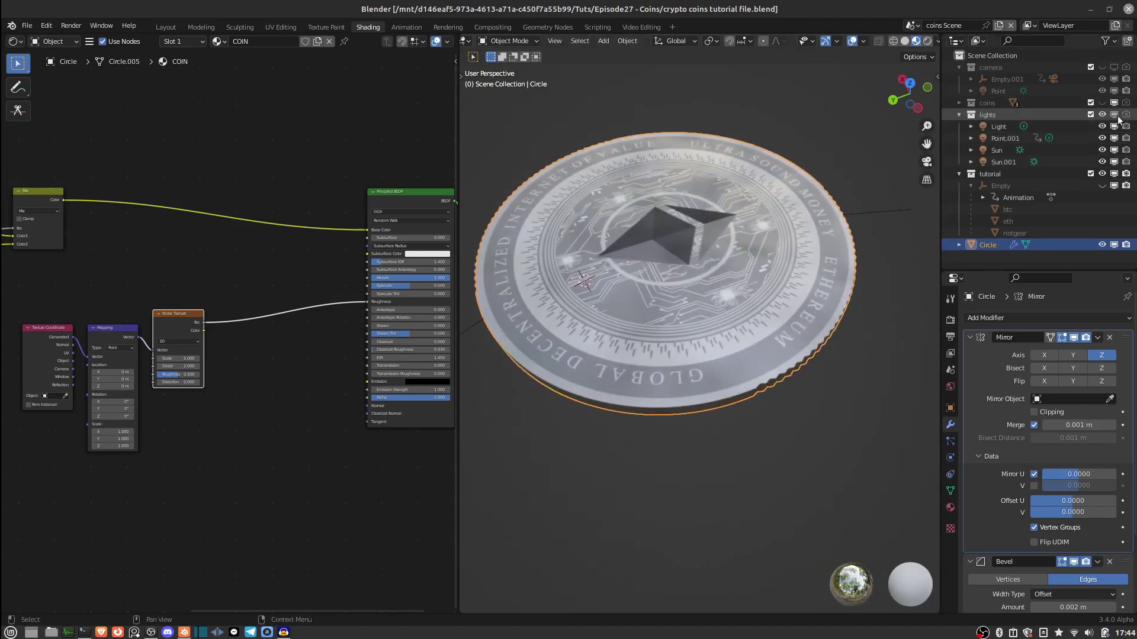
click(1124, 114)
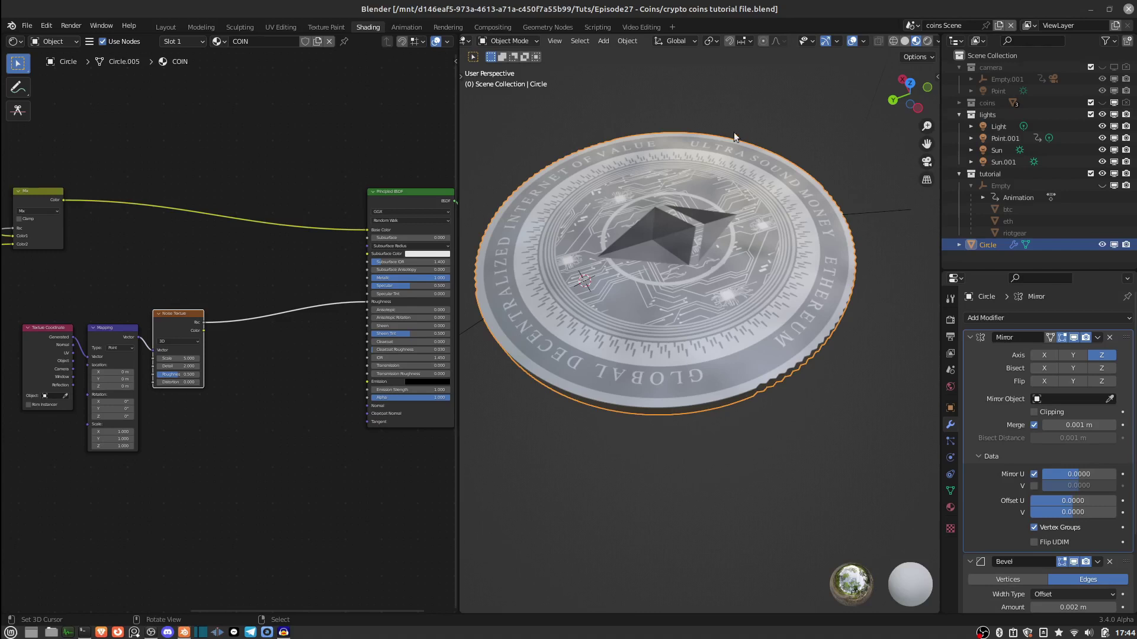
click(927, 43)
middle_drag(677, 247, 697, 220)
scroll(698, 219, up, 2)
mouse_move(697, 220)
middle_down()
mouse_move(688, 197)
mouse_move(681, 211)
middle_up()
scroll(688, 197, up, 1)
scroll(688, 197, down, 1)
middle_drag(580, 240, 624, 247)
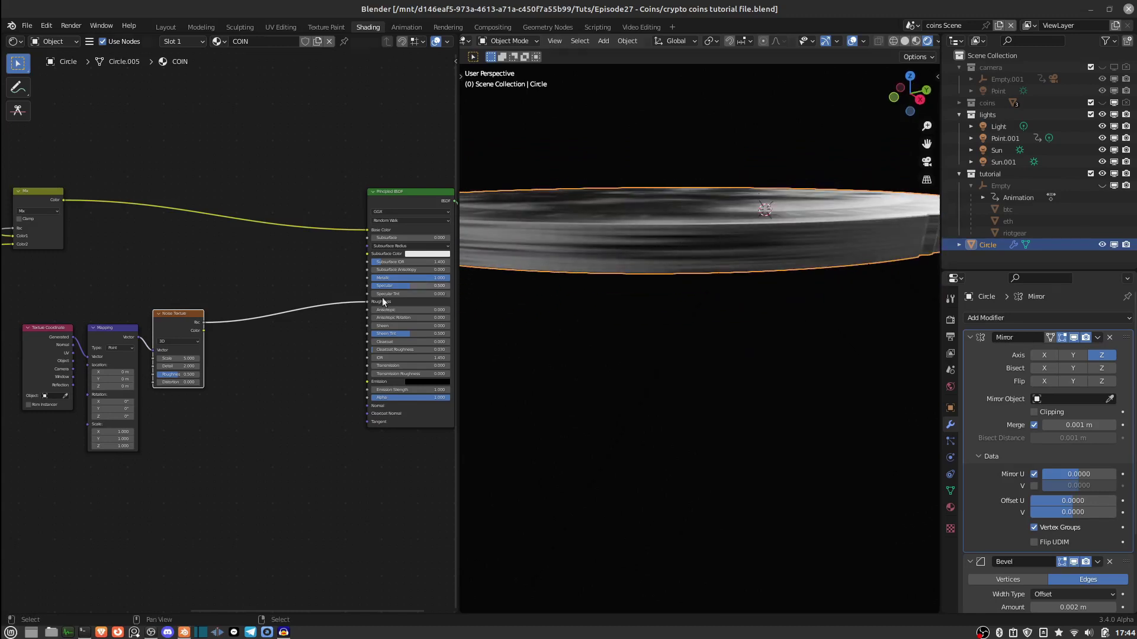
- Drive the Noise Texture's Mapping node with Object coordinates instead of Generated, and check the coin's edge
middle_drag(177, 359, 310, 338)
scroll(209, 285, up, 10)
drag(127, 297, 79, 298)
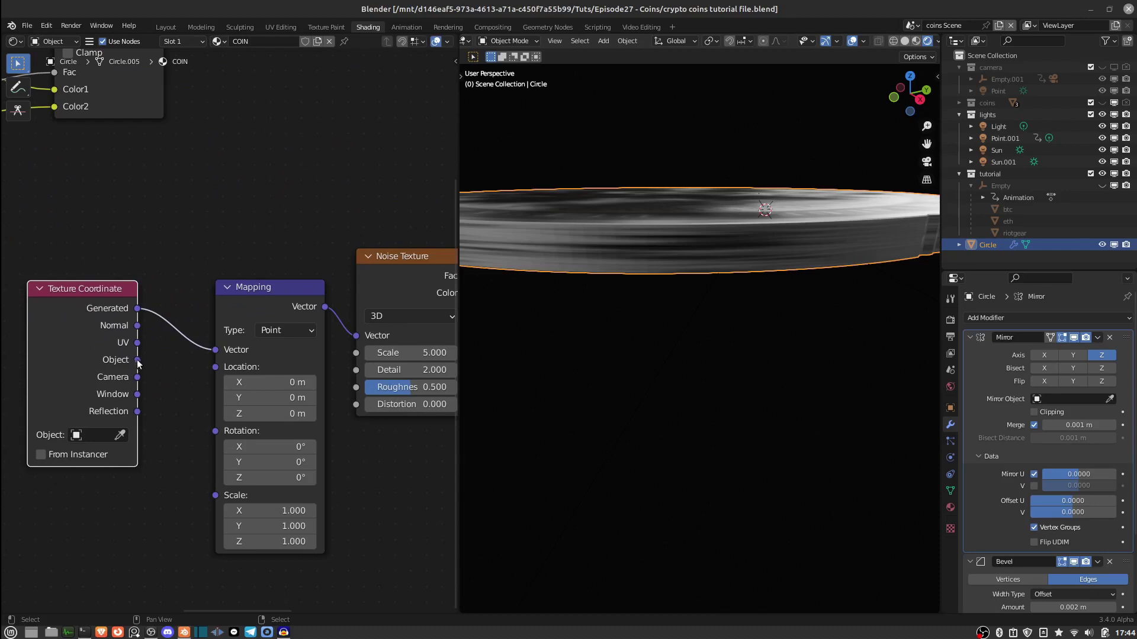
drag(137, 361, 216, 350)
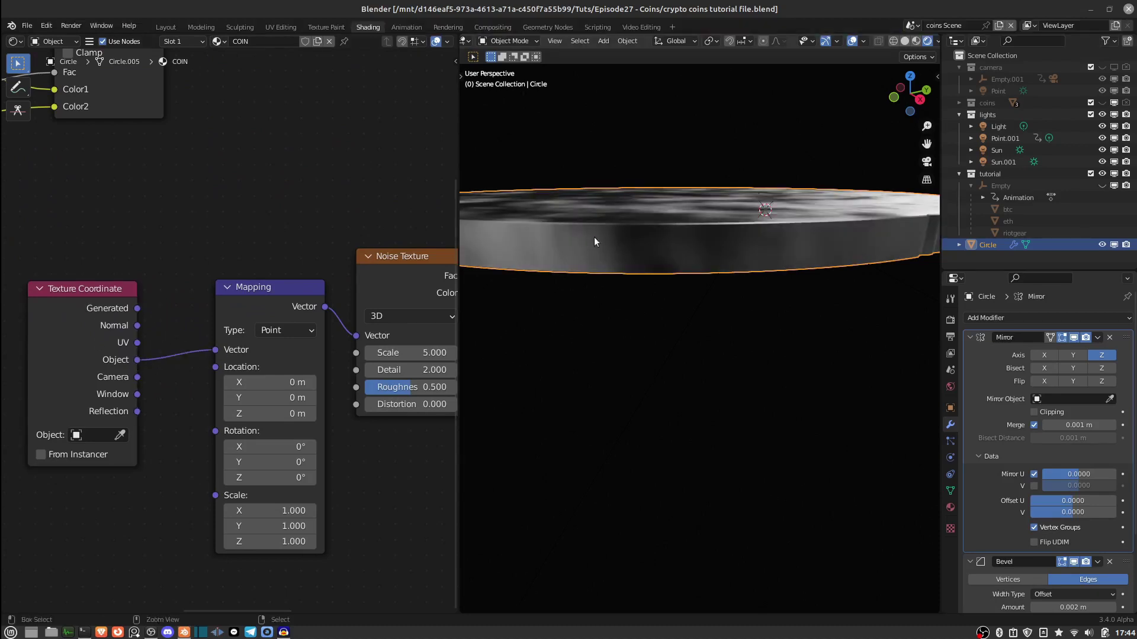
mouse_move(595, 237)
middle_down()
mouse_move(630, 197)
mouse_move(635, 240)
mouse_move(617, 236)
middle_up()
scroll(619, 233, up, 3)
- Set the Noise Texture's Detail to 14.8 and its Roughness to 0.9
middle_drag(421, 275, 199, 258)
middle_drag(300, 307, 214, 289)
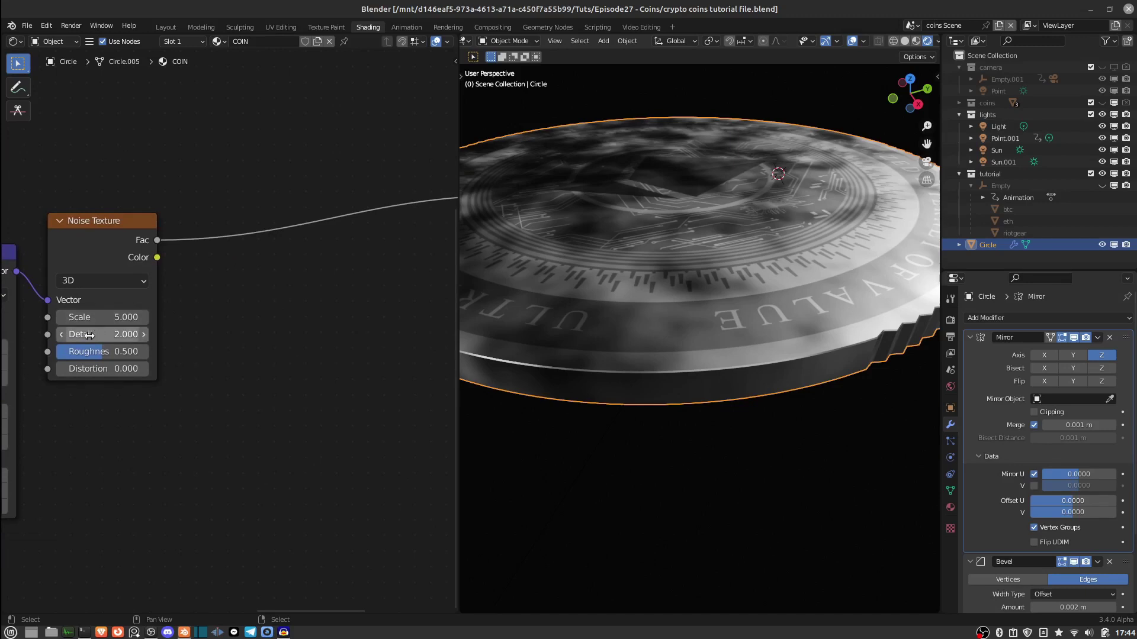
drag(88, 335, 106, 336)
drag(197, 332, 219, 333)
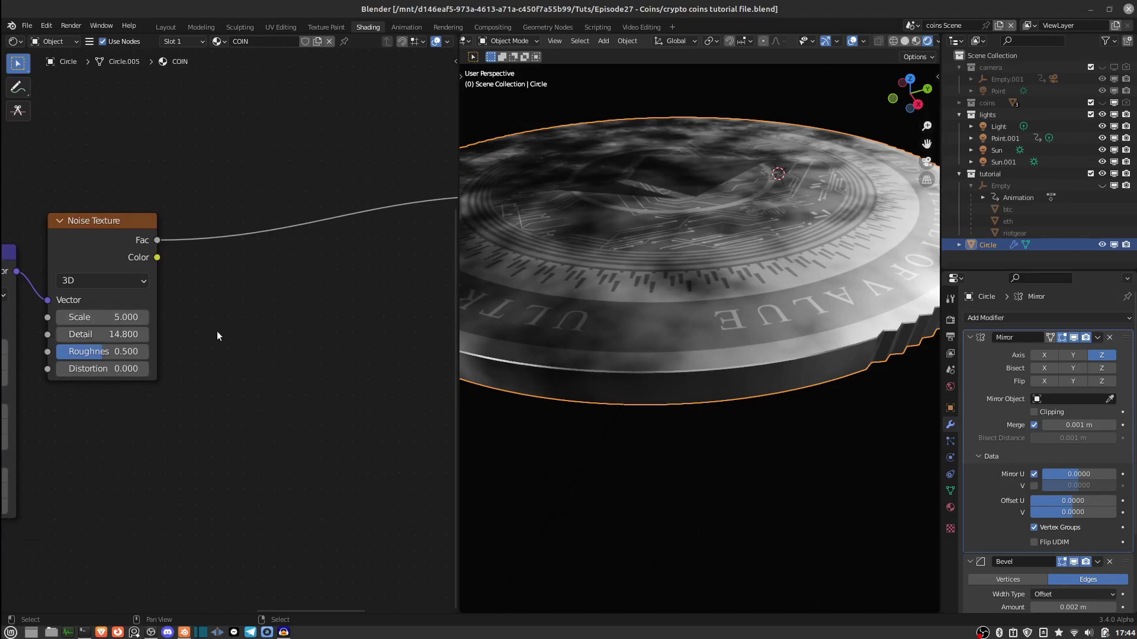
drag(89, 351, 124, 354)
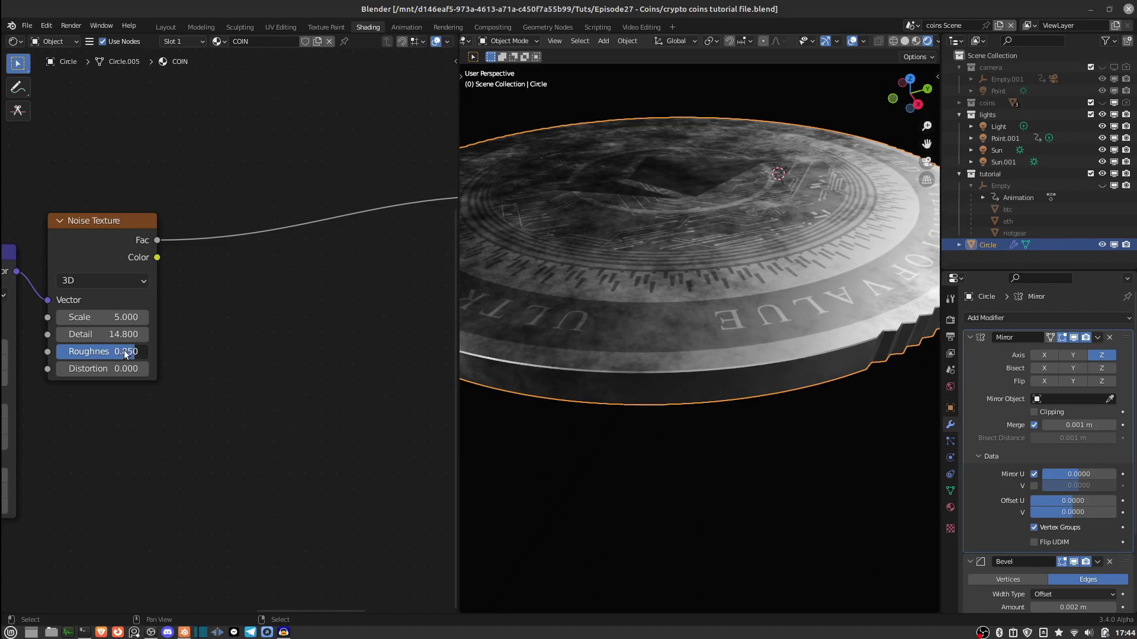
- Examine the noise-driven roughness across the coin's surface from several angles and distances
ctrl+middle_drag(655, 216, 676, 229)
ctrl+middle_drag(676, 230, 677, 200)
scroll(659, 215, down, 4)
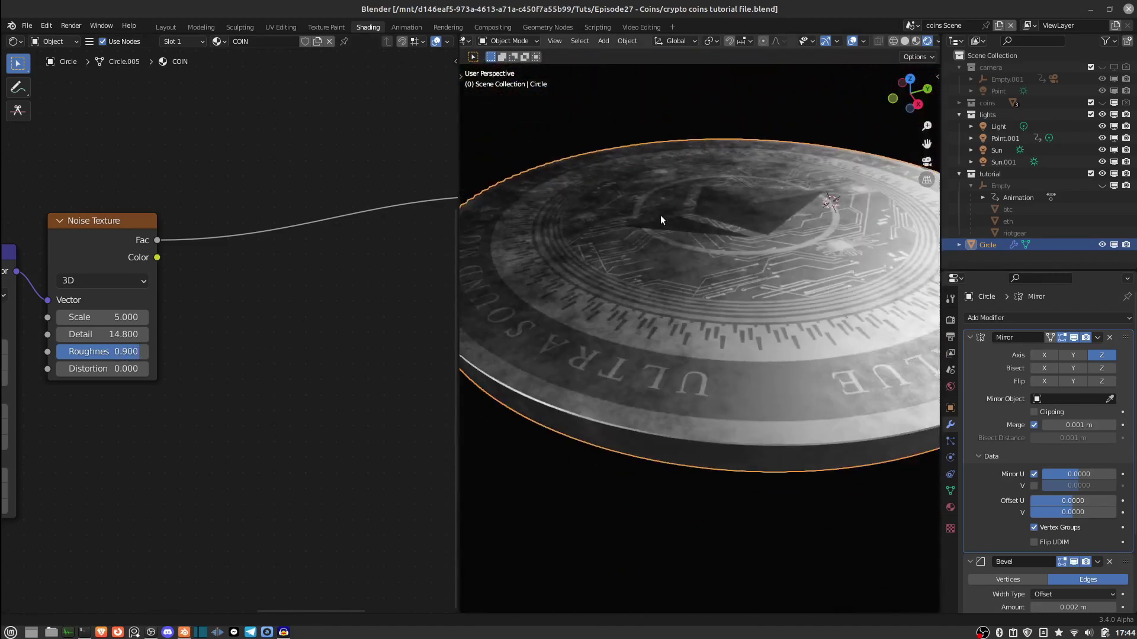
scroll(646, 228, up, 2)
scroll(652, 231, down, 2)
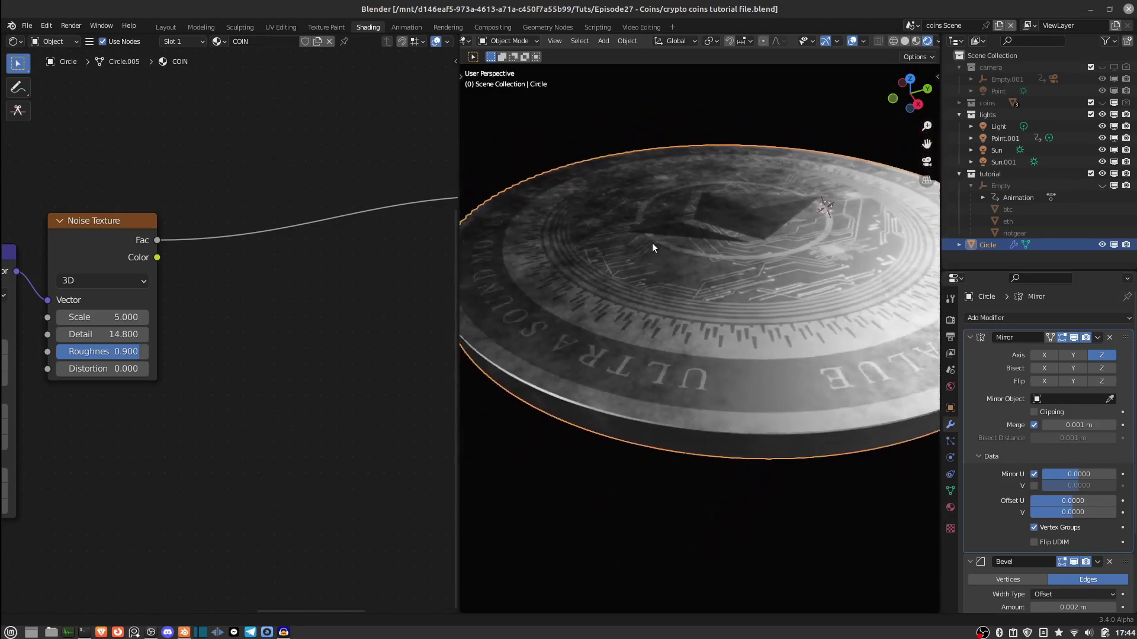
scroll(628, 240, up, 1)
ctrl+middle_drag(342, 276, 381, 278)
middle_drag(651, 214, 737, 265)
scroll(702, 237, down, 4)
scroll(709, 252, down, 2)
scroll(738, 284, up, 3)
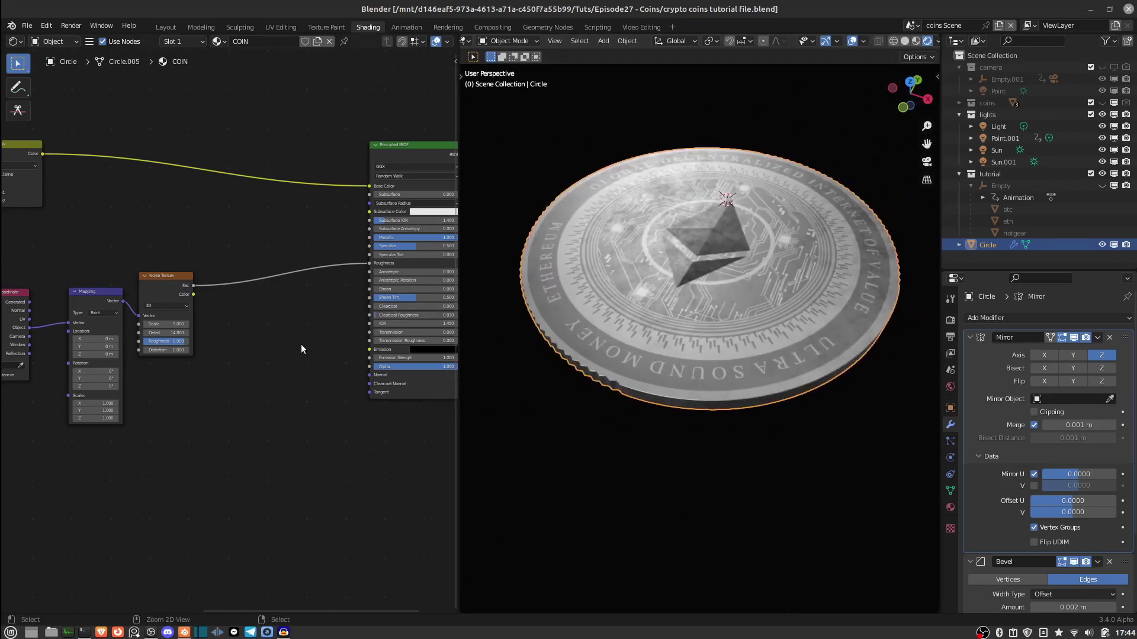
- Insert a ColorRamp node between the eth tex.png color and the Mix node's Color1, and align the texture node beside it
scroll(301, 347, down, 2)
middle_drag(266, 375, 303, 382)
ctrl+middle_drag(325, 338, 254, 330)
scroll(266, 221, up, 4)
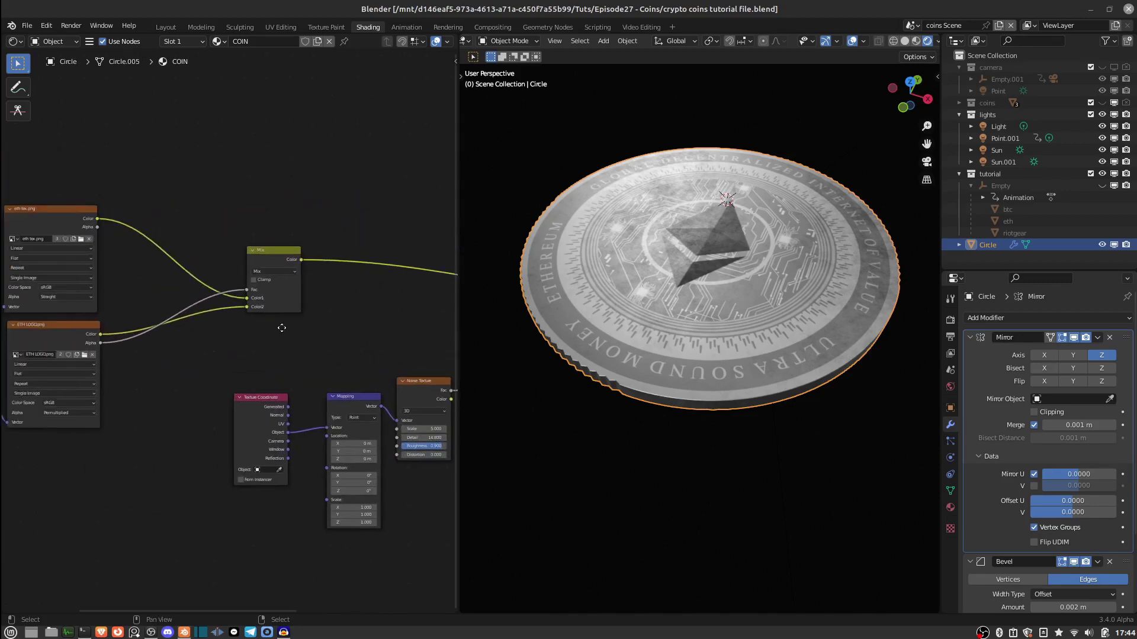
key(shift+a)
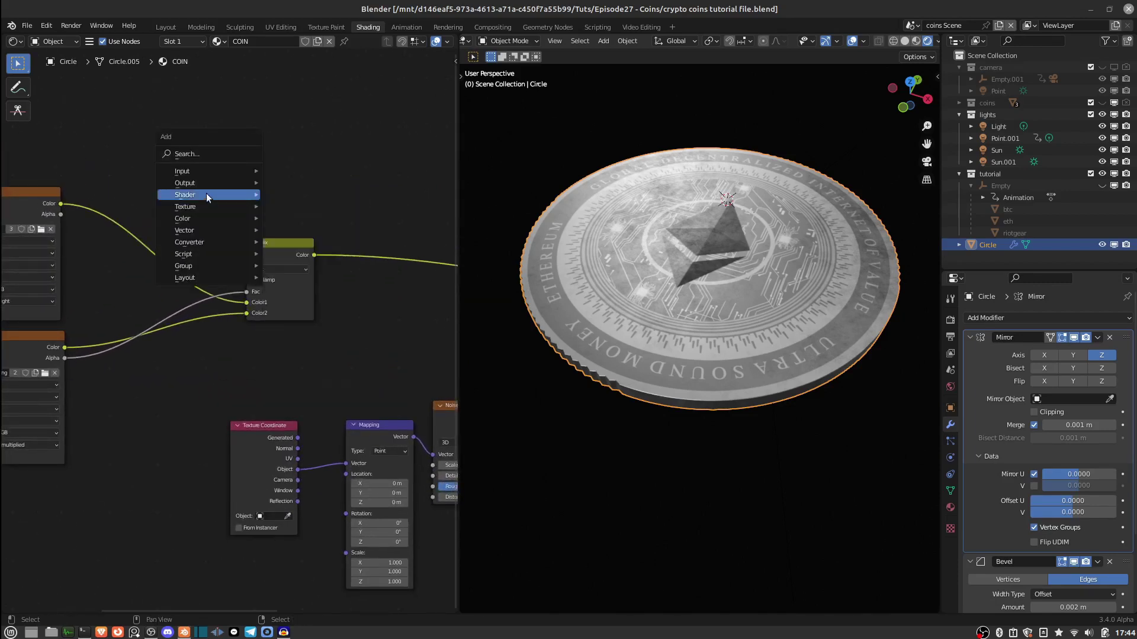
mouse_move(190, 231)
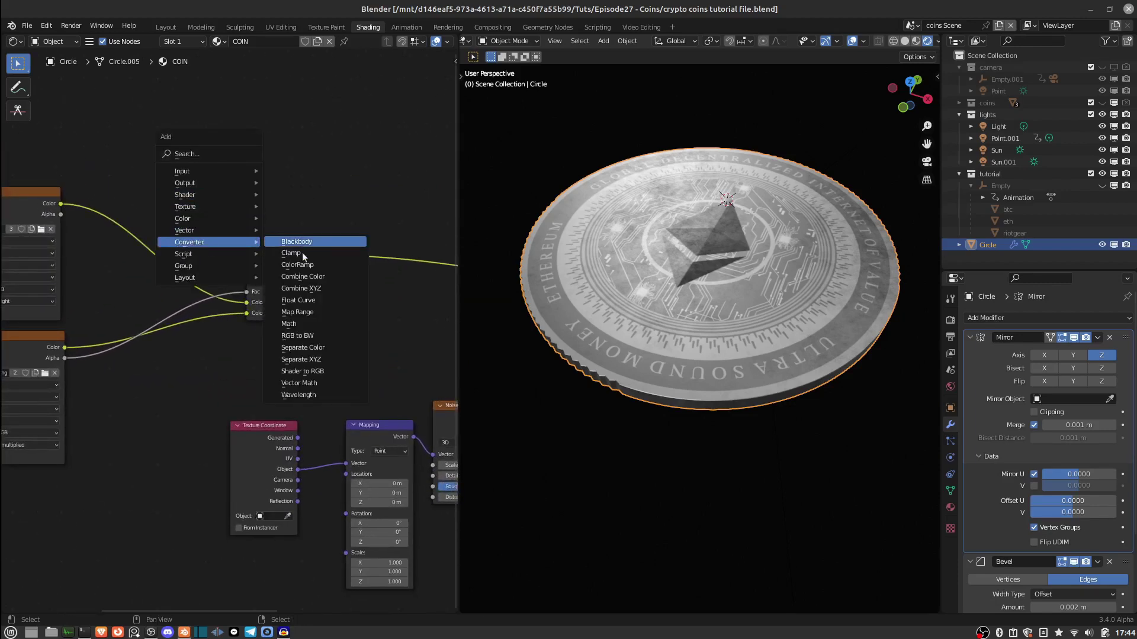
click(297, 265)
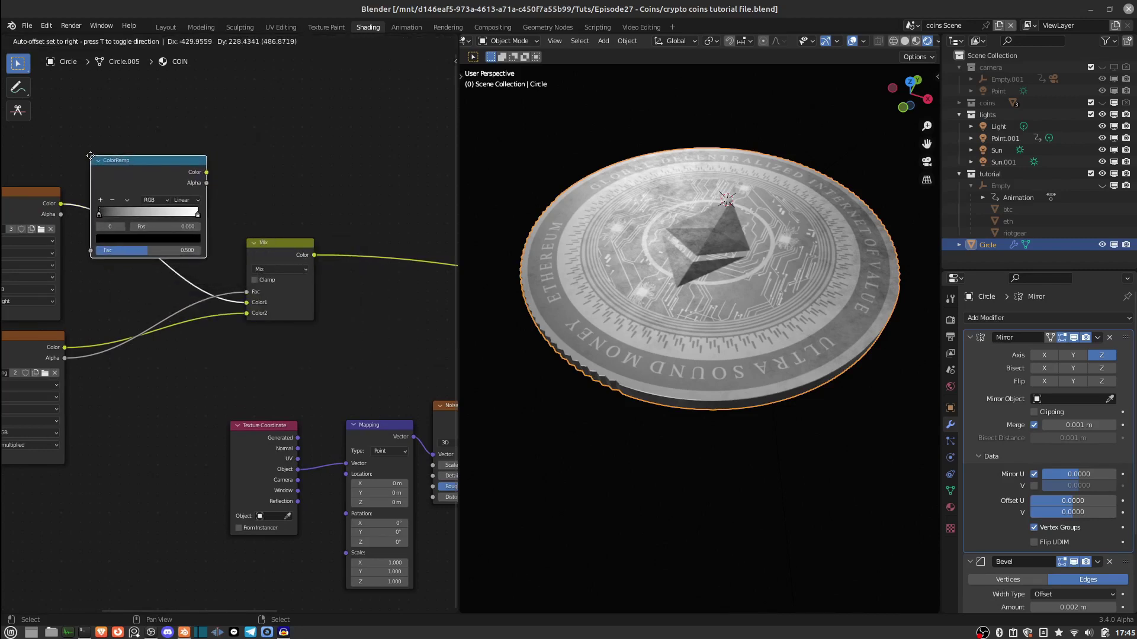
click(92, 157)
middle_drag(243, 191, 367, 162)
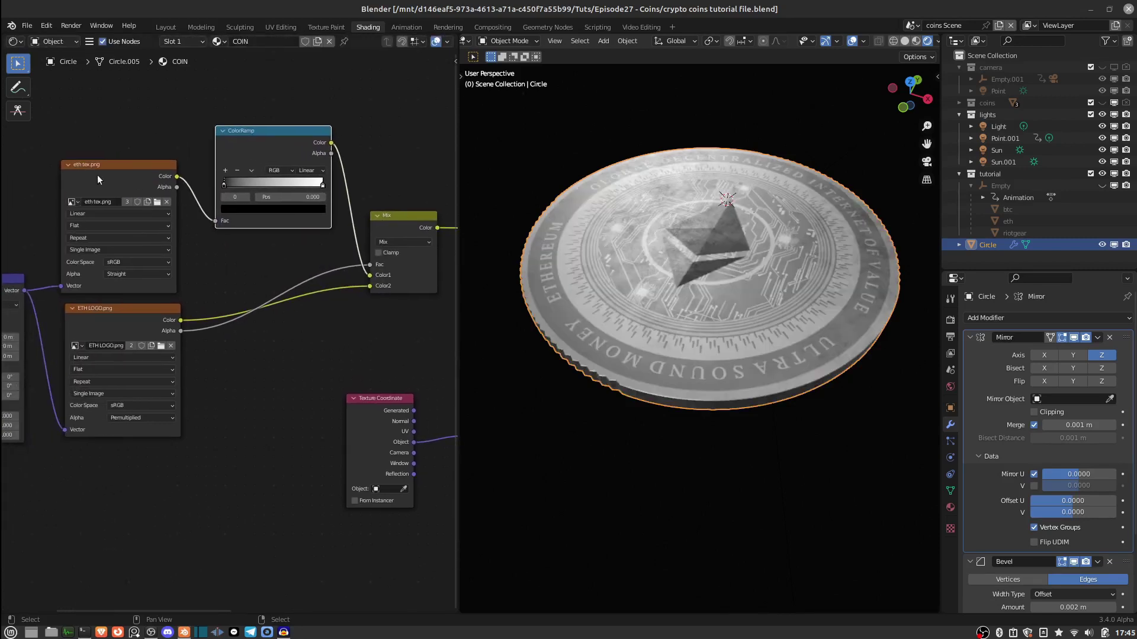
drag(97, 175, 101, 143)
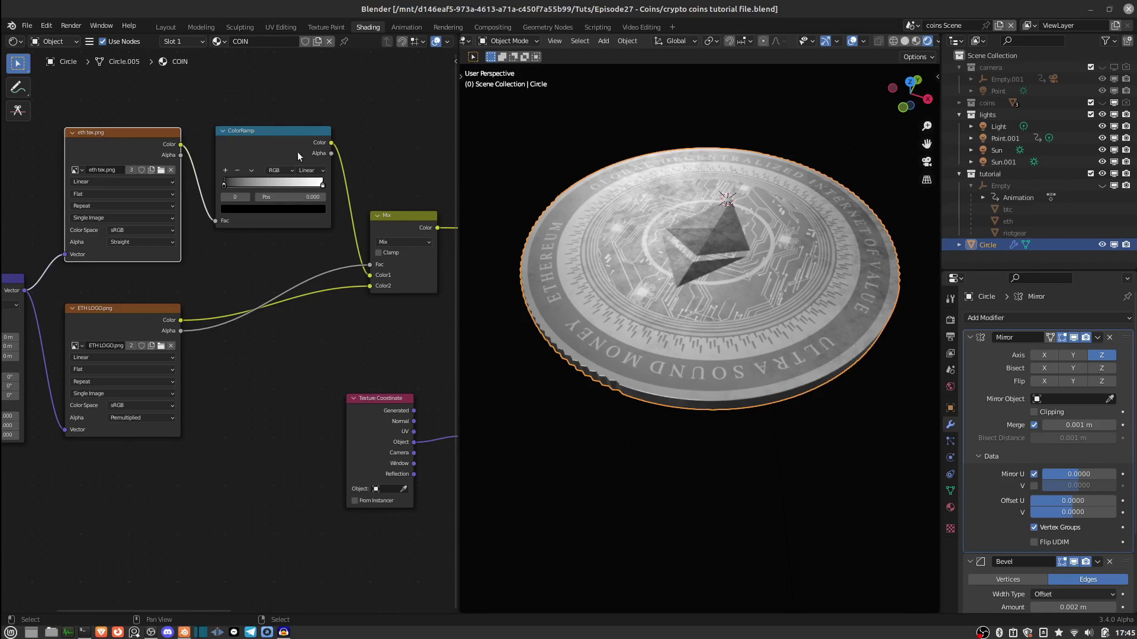
- Duplicate the ColorRamp and insert the copy between the ETH LOGO.png color and the Mix node's Color2
click(259, 146)
key(shift+d)
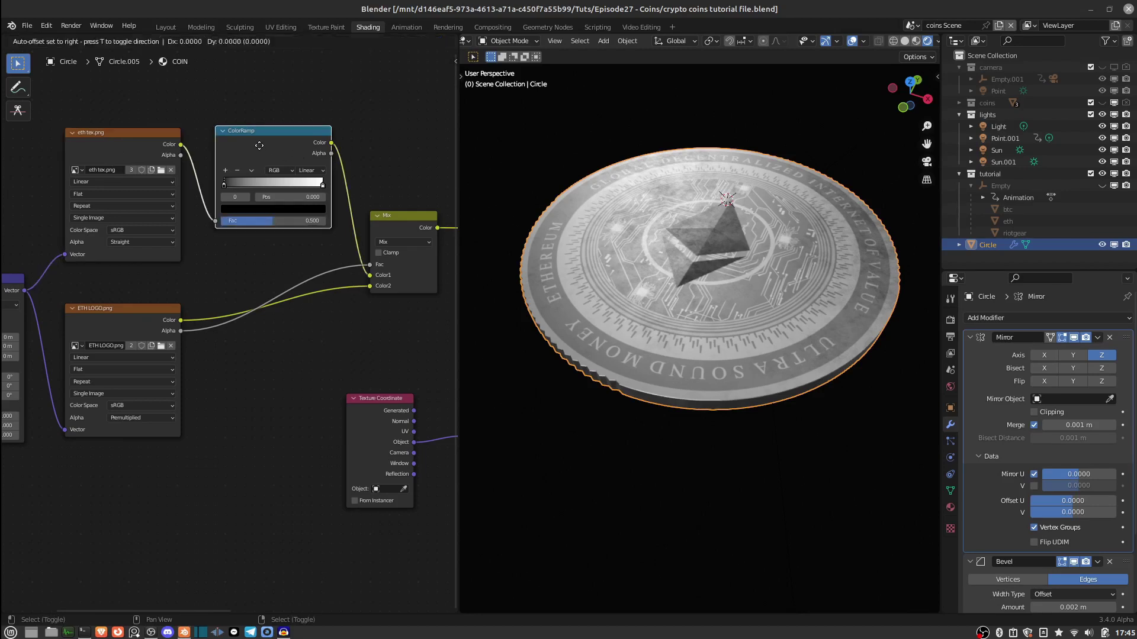
click(257, 300)
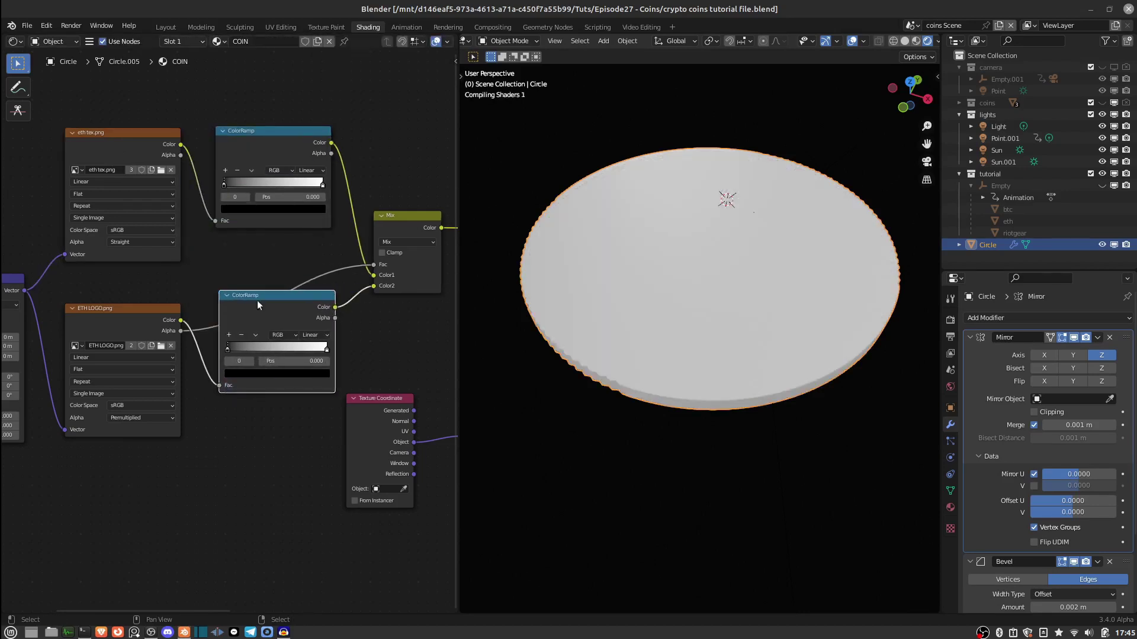
middle_drag(375, 278, 171, 245)
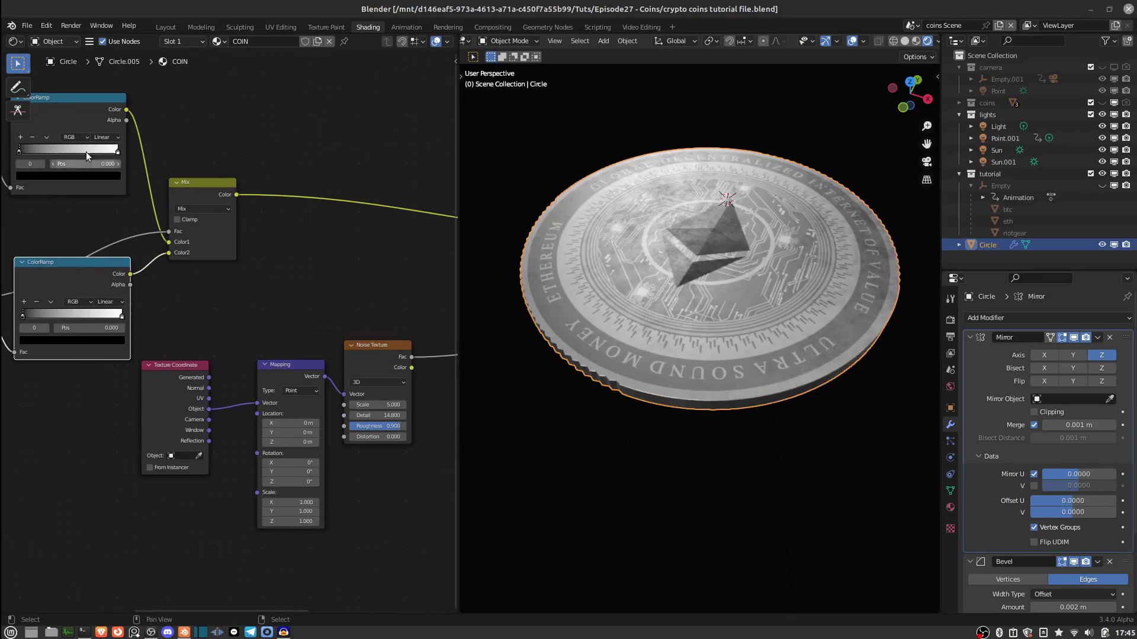
- Preview the base texture's ColorRamp, the logo's ColorRamp and the Mix node on the coin in turn
ctrl+shift+click(88, 111)
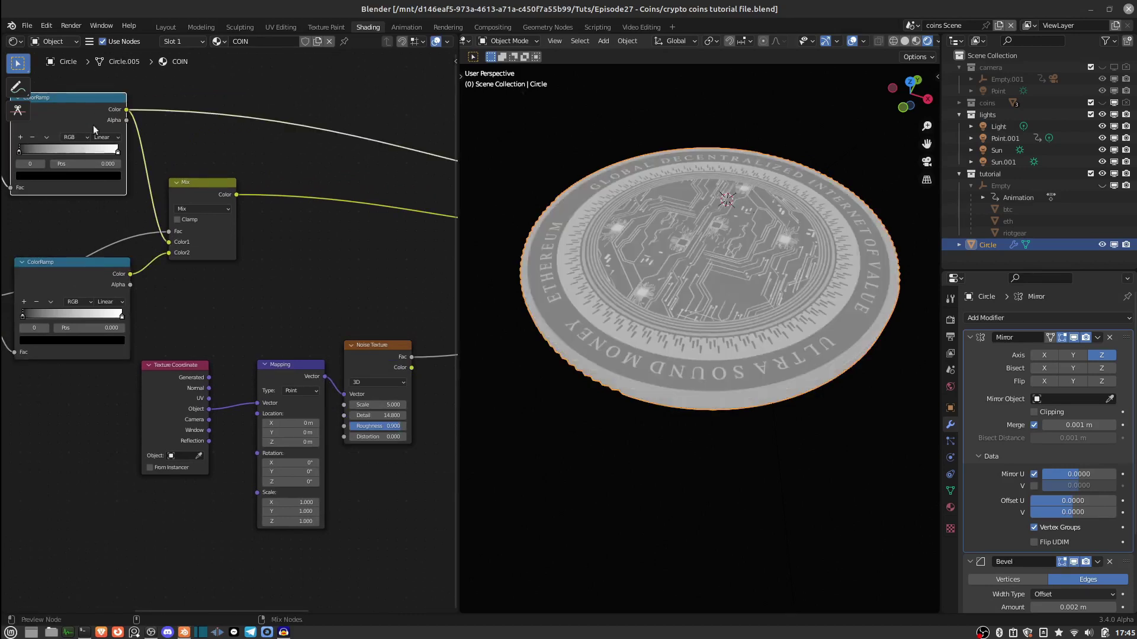
ctrl+shift+click(87, 278)
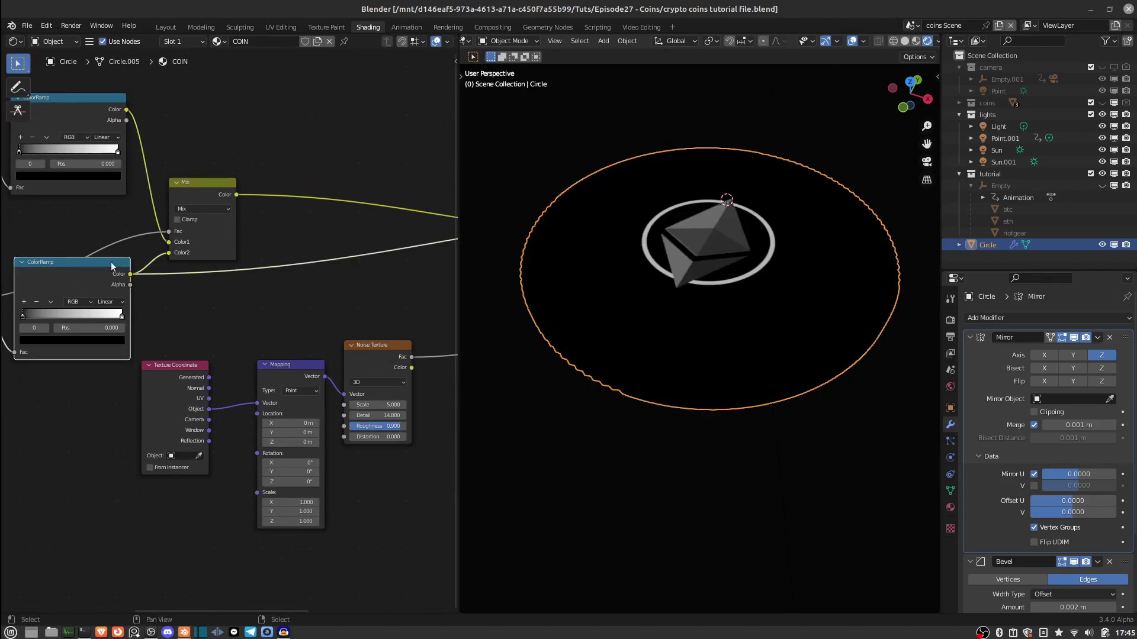
middle_drag(129, 263, 150, 277)
ctrl+shift+click(245, 203)
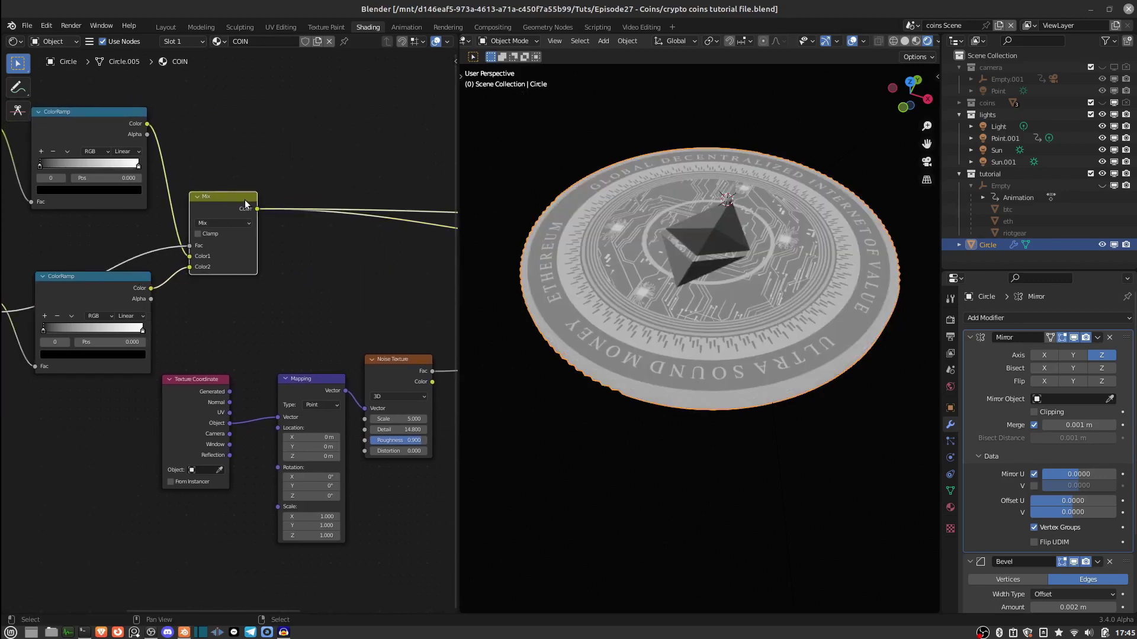
- Duplicate a ColorRamp and place the copy after the Mix node, fed by the Mix color output, previewing it on the coin
click(135, 282)
key(shift+d)
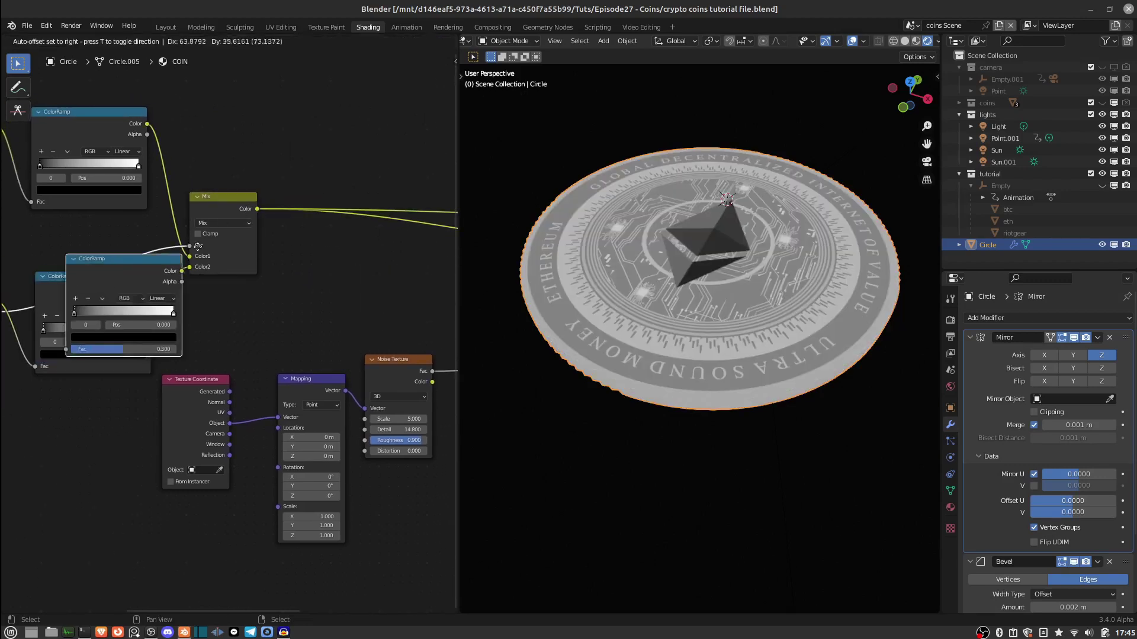
click(381, 192)
middle_drag(450, 183, 361, 173)
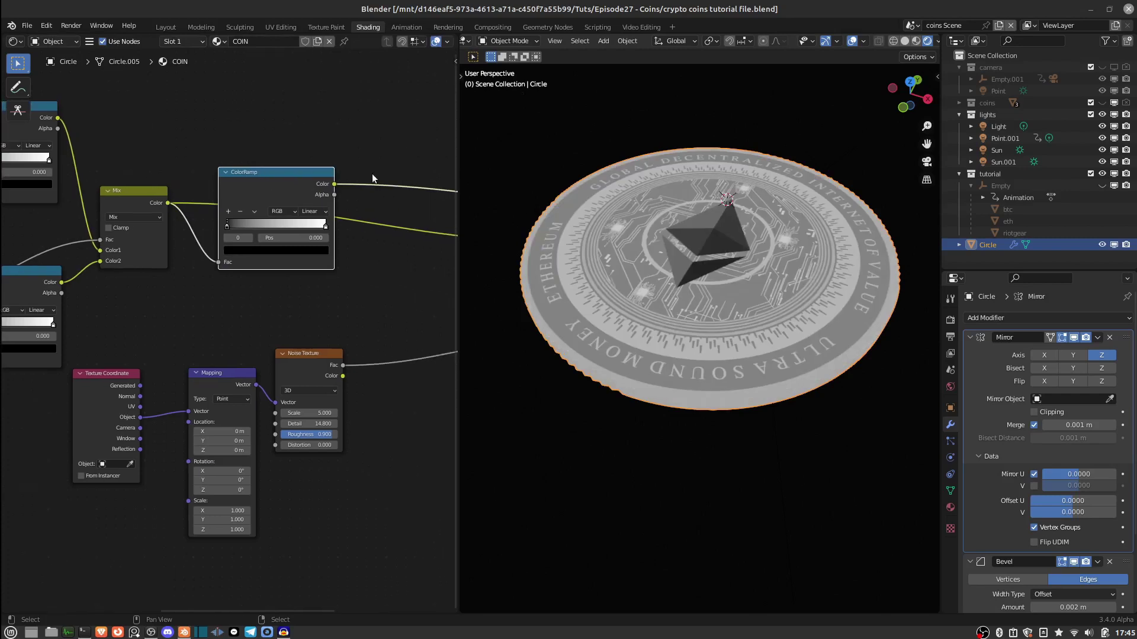
- Connect the final ColorRamp's color to the Principled BSDF's Base Color and preview the complete shader on the coin
ctrl+middle_drag(259, 202, 197, 211)
drag(200, 209, 361, 244)
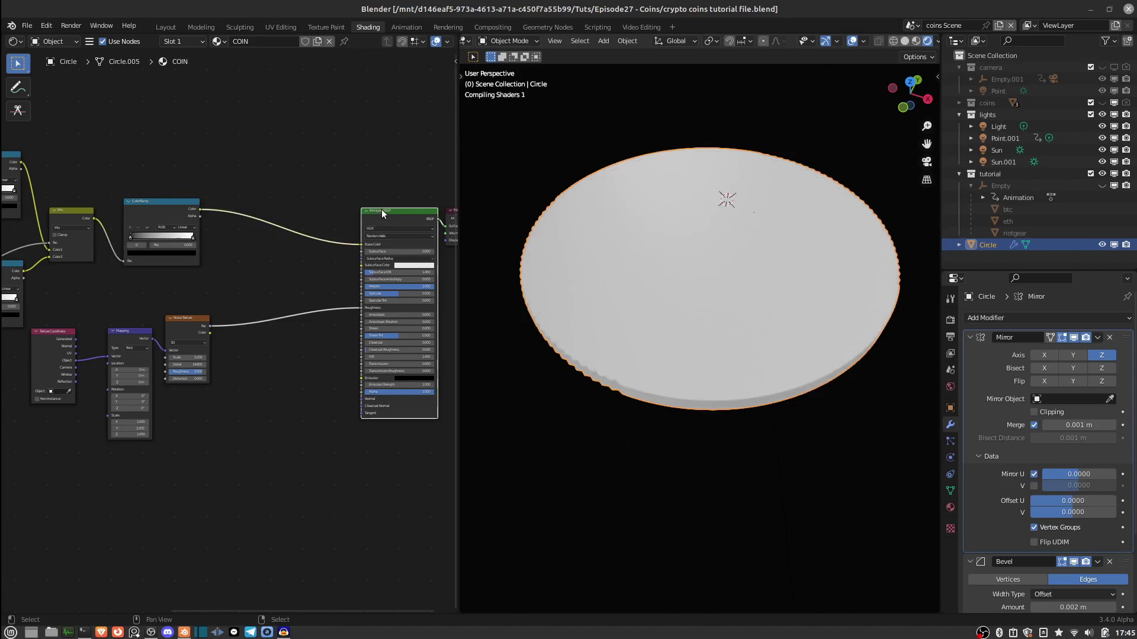
middle_drag(240, 243, 412, 228)
scroll(193, 226, down, 3)
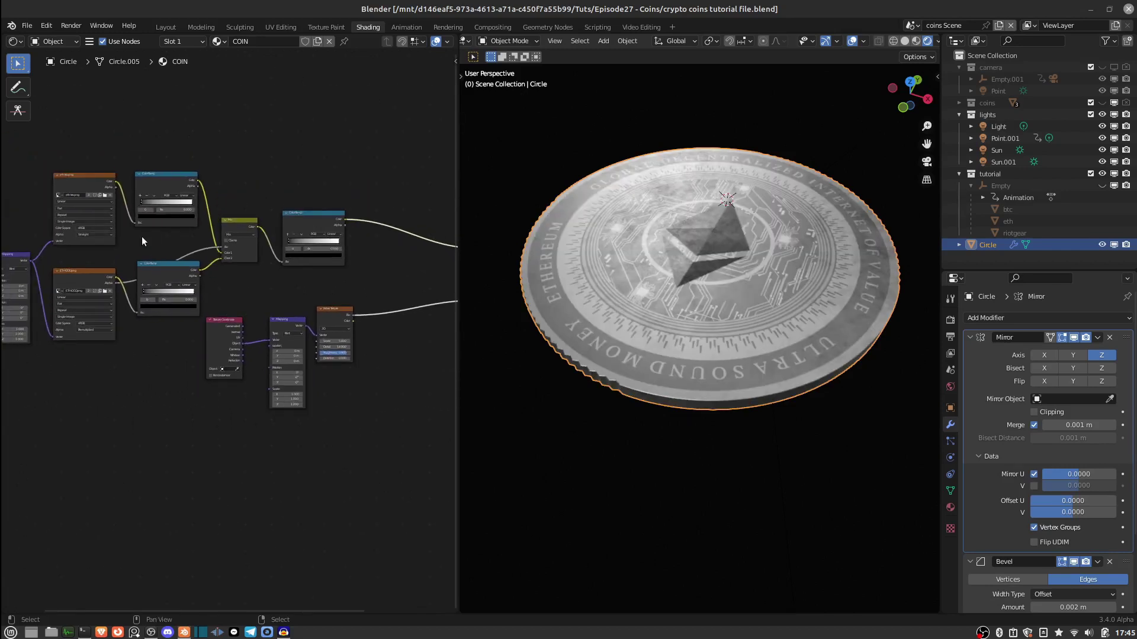
- Set the base texture's ColorRamp to B-Spline interpolation and move its black stop to about 0.114
scroll(141, 236, up, 5)
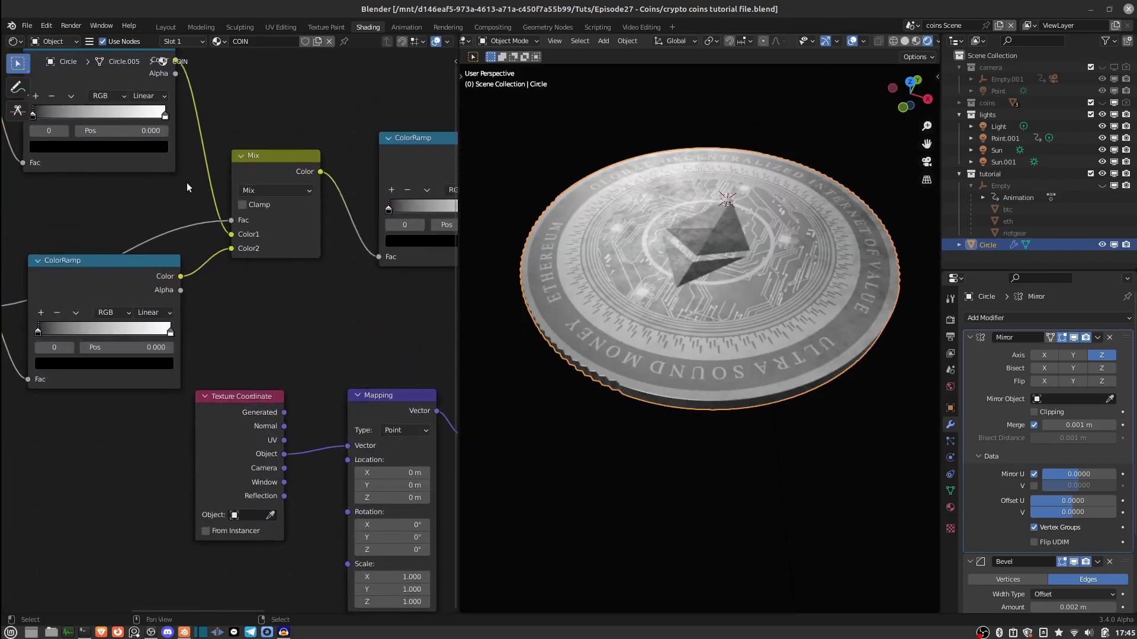
middle_drag(186, 187, 272, 251)
click(234, 161)
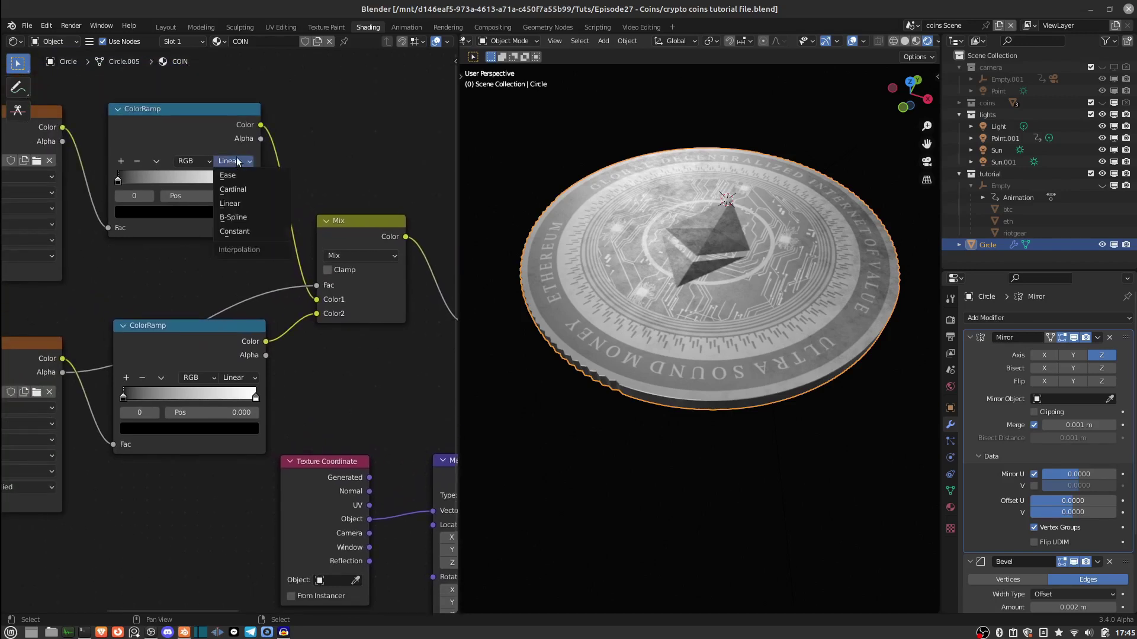
click(238, 218)
drag(119, 180, 159, 184)
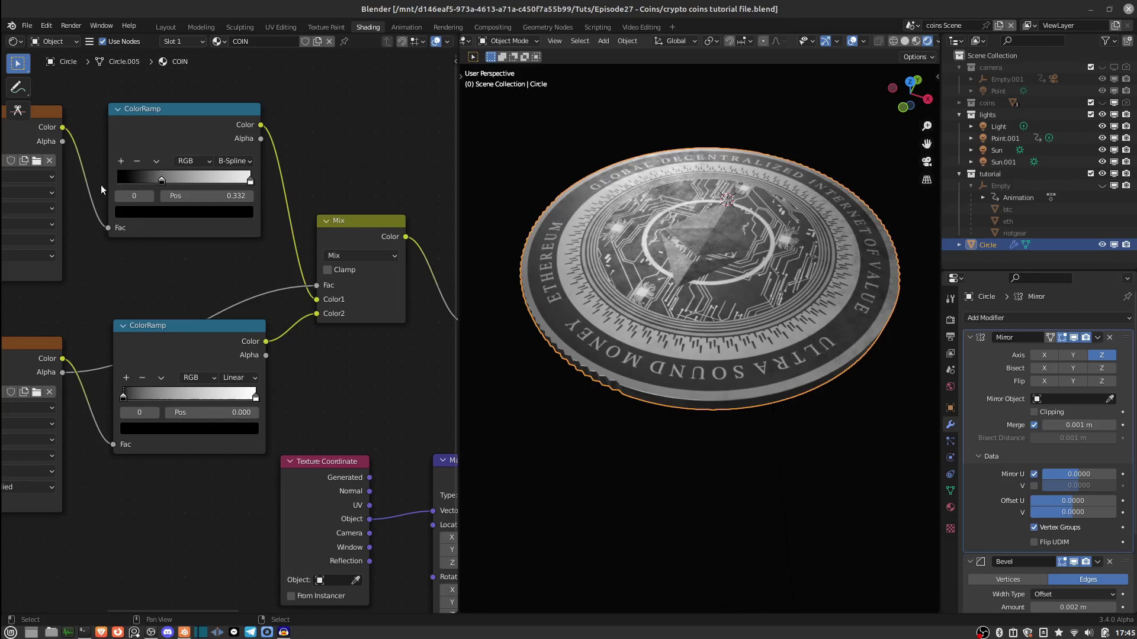
drag(161, 180, 132, 181)
ctrl+middle_drag(232, 195, 223, 240)
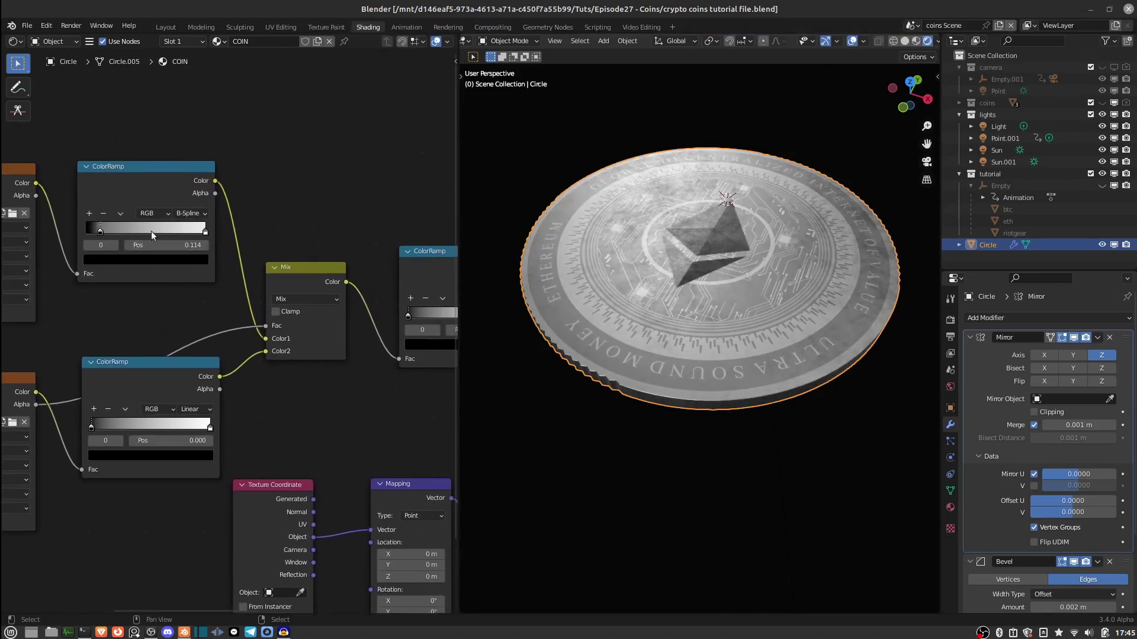
- Try the base texture ramp's black stop at about 0.386 and check the contrast on the coin
drag(101, 229, 137, 231)
middle_drag(642, 189, 588, 222)
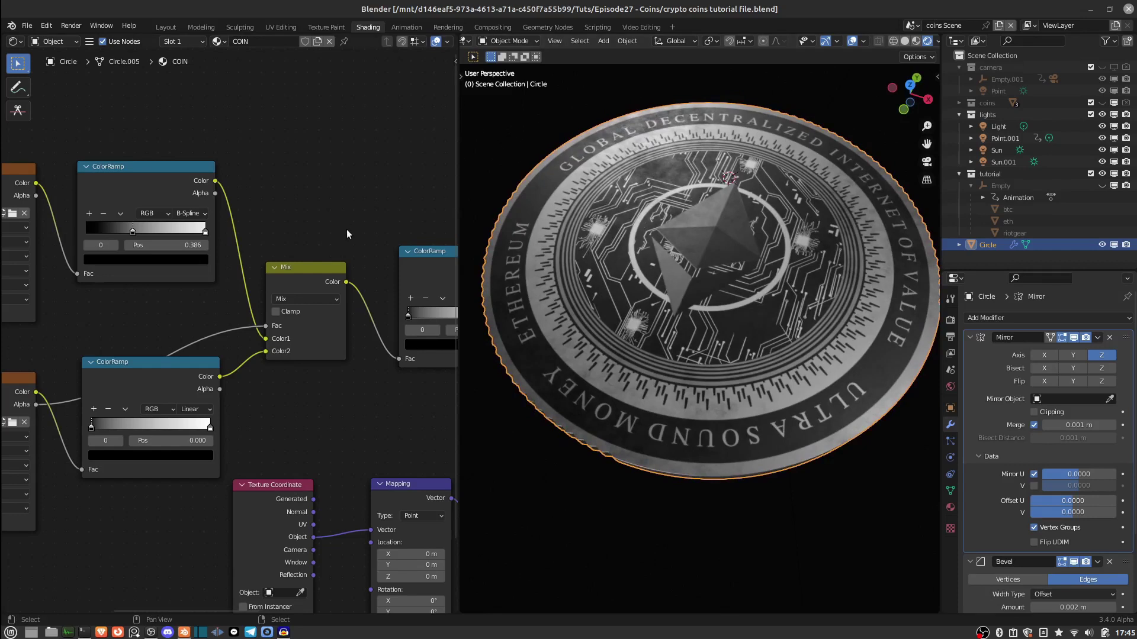
middle_drag(347, 230, 321, 225)
middle_drag(162, 212, 163, 164)
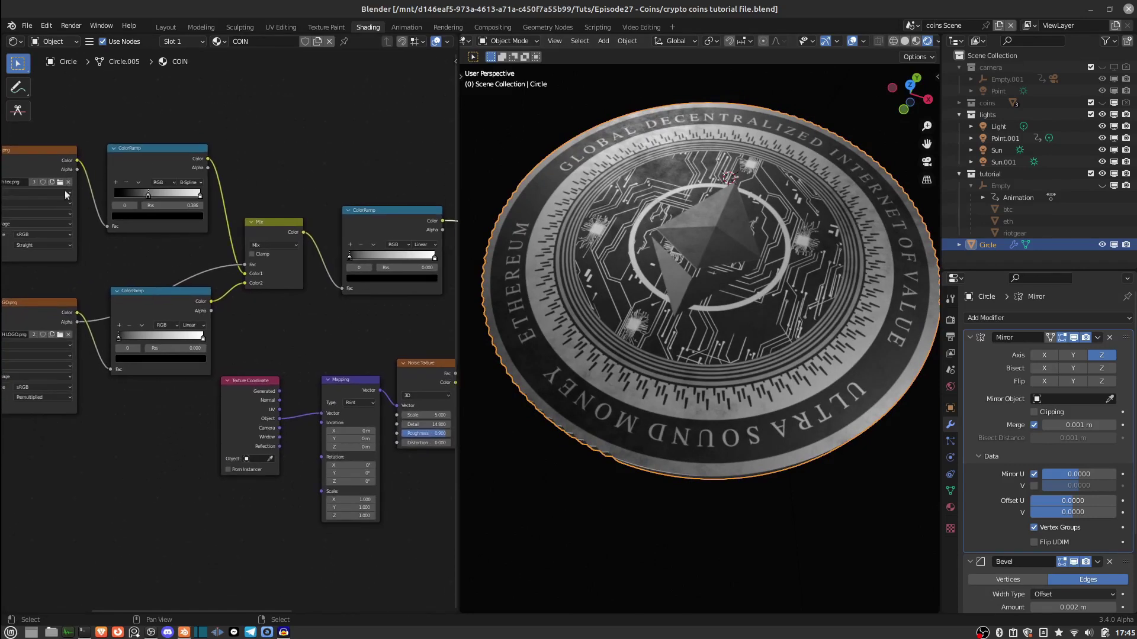
- Pull the white stop of the logo's ColorRamp inward and move the base ramp's black stop back to the start
middle_drag(157, 234, 159, 193)
drag(120, 296, 123, 292)
middle_drag(126, 291, 86, 288)
drag(83, 292, 61, 278)
drag(113, 156, 80, 150)
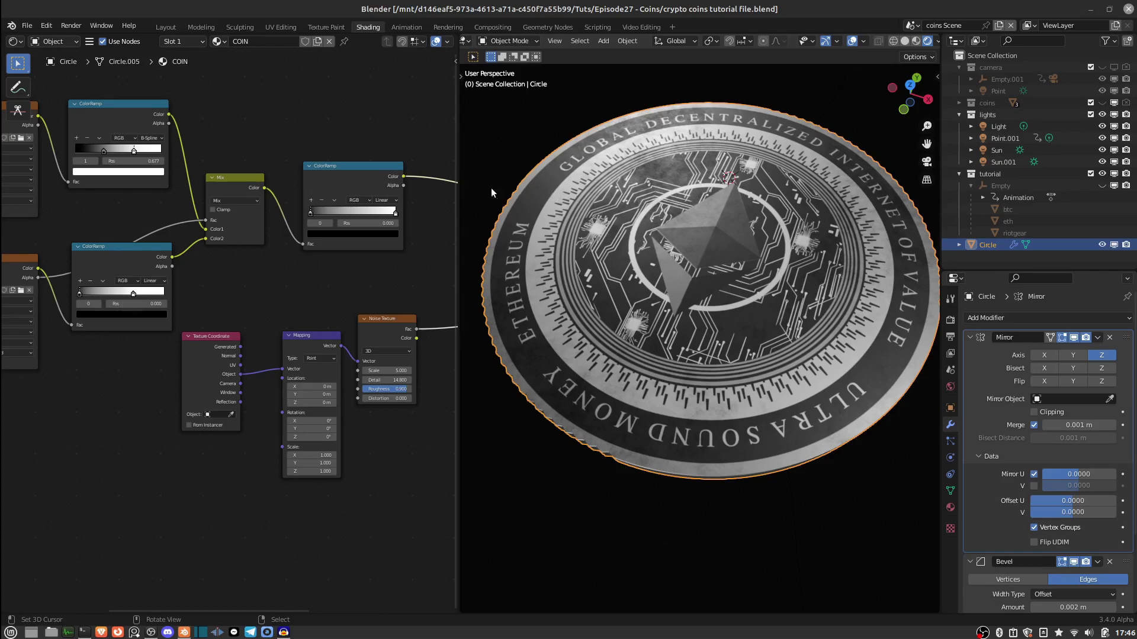
drag(102, 151, 76, 151)
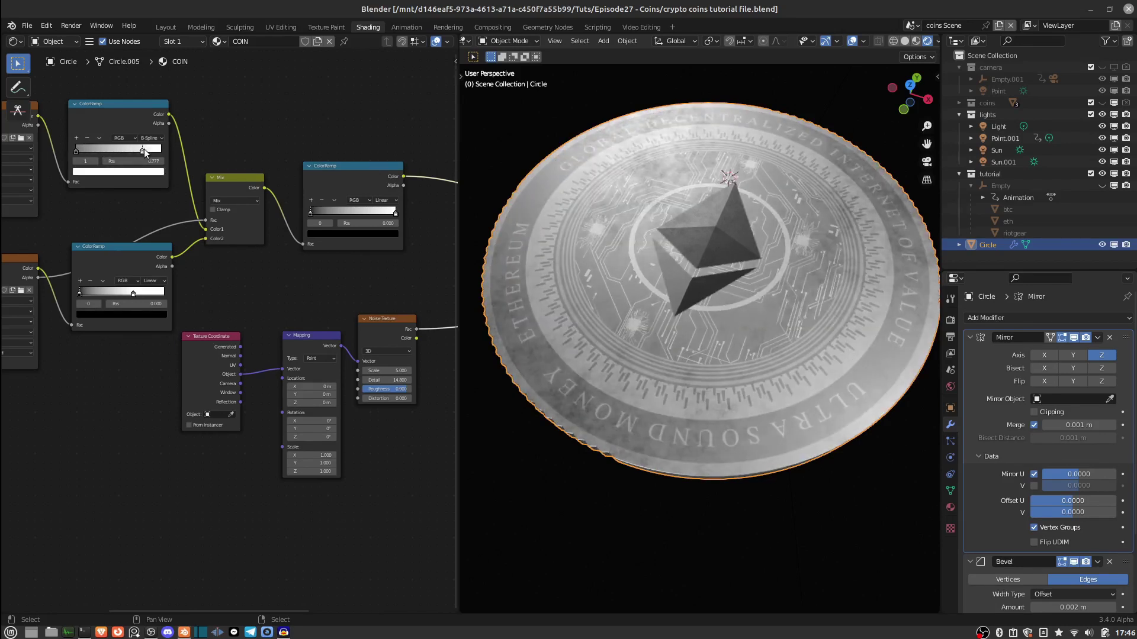
- On the ColorRamp after the Mix node, move the black stop to 0.059 and color it dark brown (H 0.091, S 0.854, V 0.035)
middle_drag(207, 258, 141, 268)
drag(266, 182, 251, 186)
middle_drag(332, 236, 296, 193)
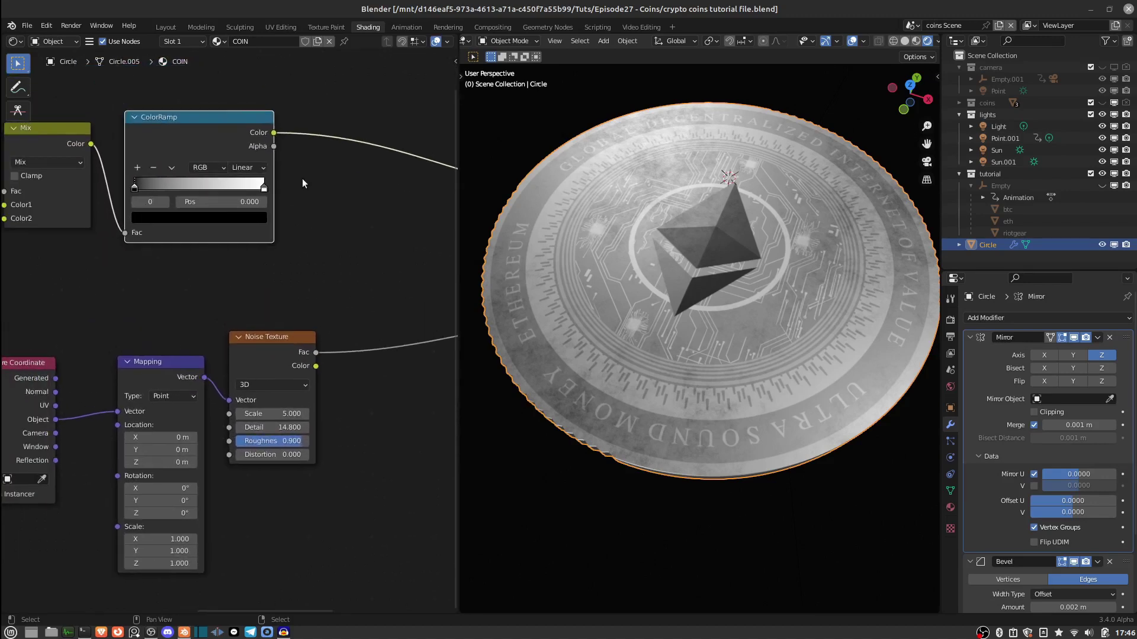
ctrl+middle_drag(146, 183, 189, 198)
drag(141, 206, 144, 208)
click(170, 244)
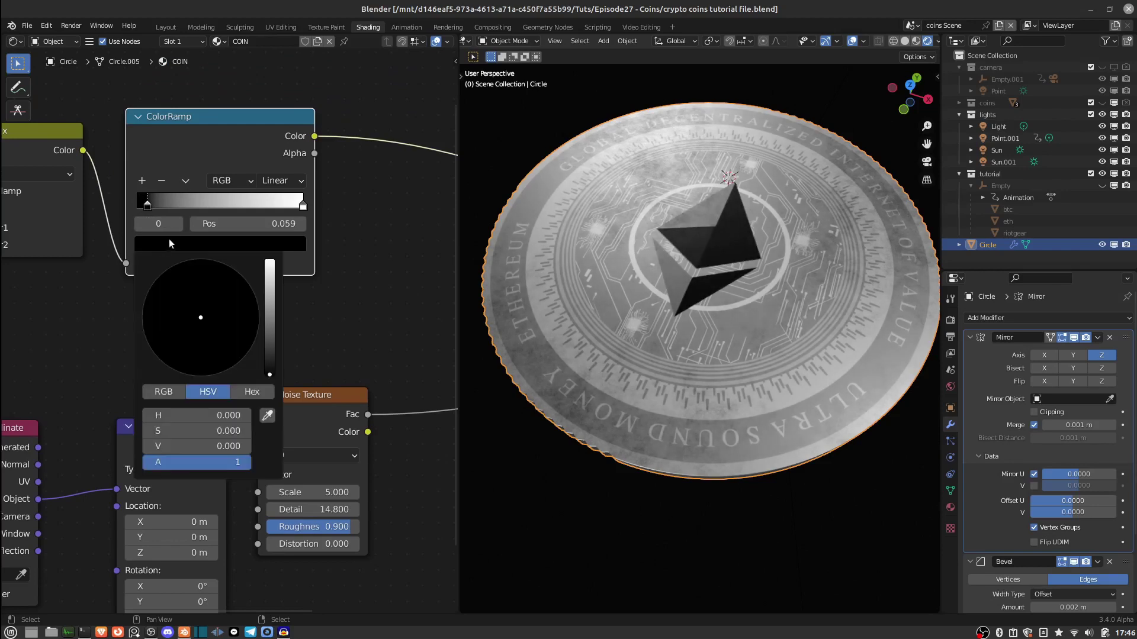
drag(270, 371, 272, 357)
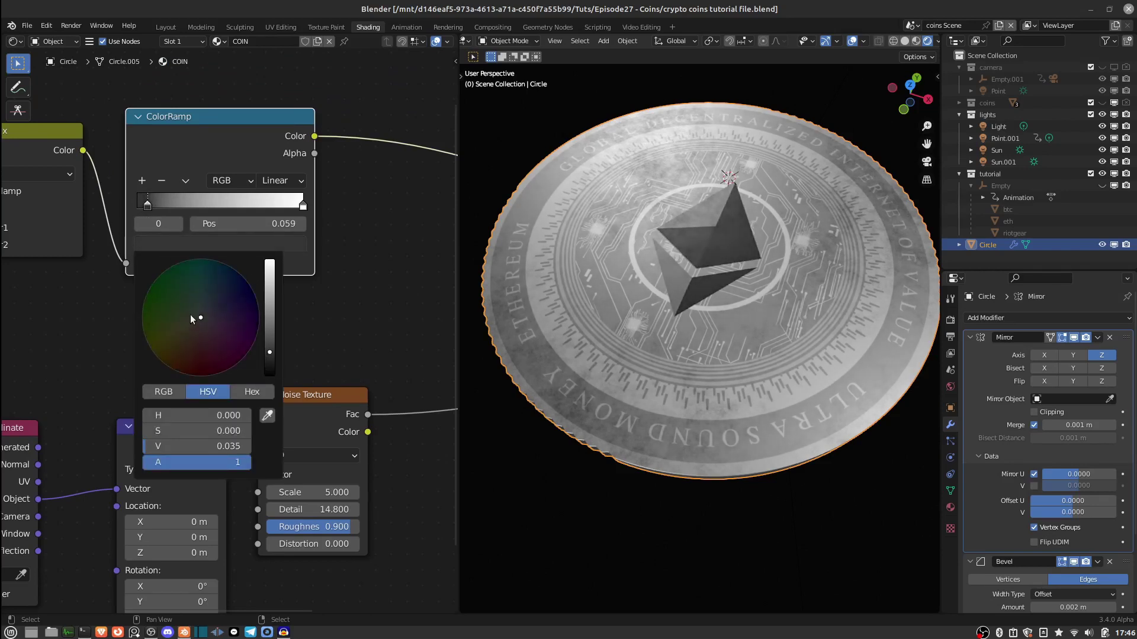
drag(191, 319, 182, 339)
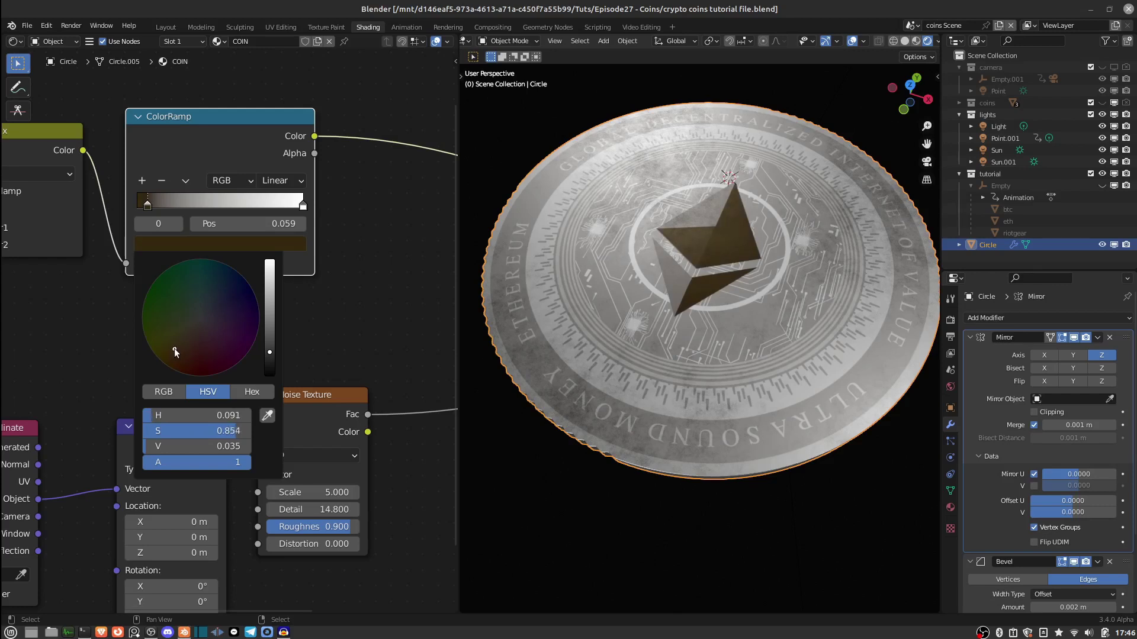
- Color the final ramp's white stop gold (H 0.105, S 0.906, V 1.000) and shift the dark brown stop inward
click(301, 204)
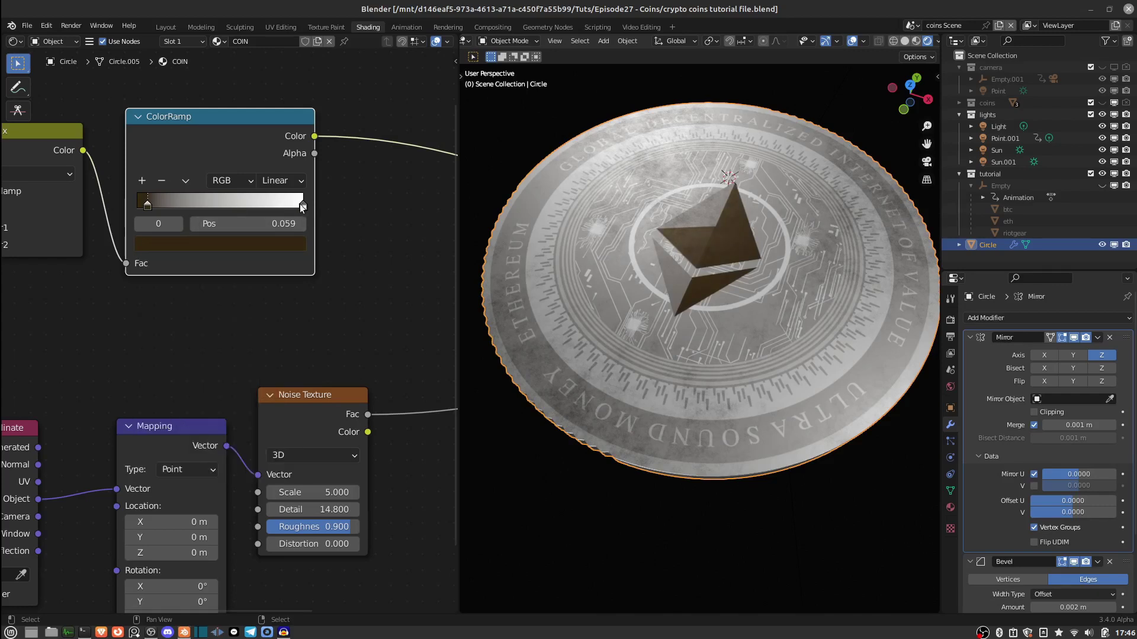
click(254, 241)
drag(203, 323, 175, 343)
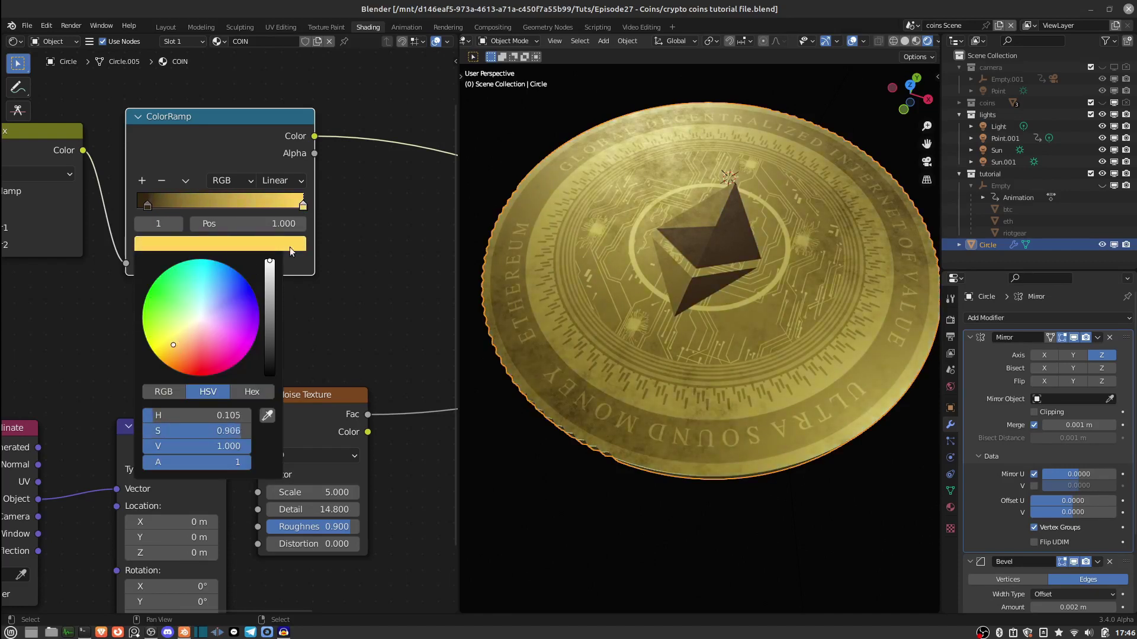
drag(148, 205, 183, 207)
- Reverse the final ColorRamp's gradient, placing the gold stop at 0.023 and the dark brown stop about a third along
ctrl+middle_drag(161, 211, 148, 278)
middle_drag(63, 233, 200, 212)
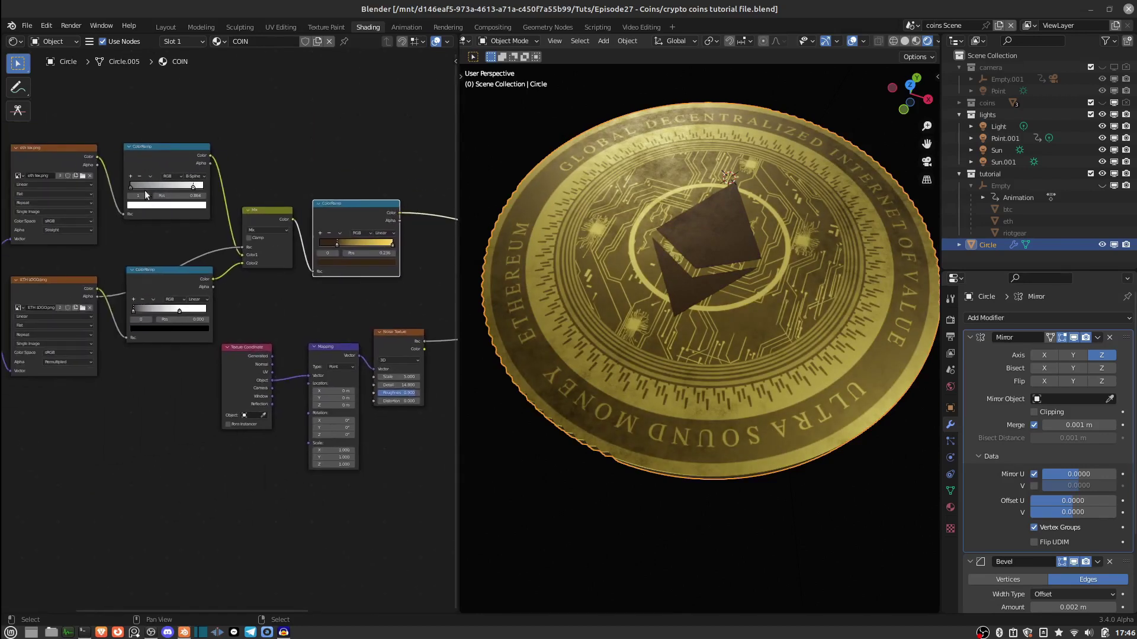
scroll(308, 196, up, 3)
drag(298, 176, 200, 172)
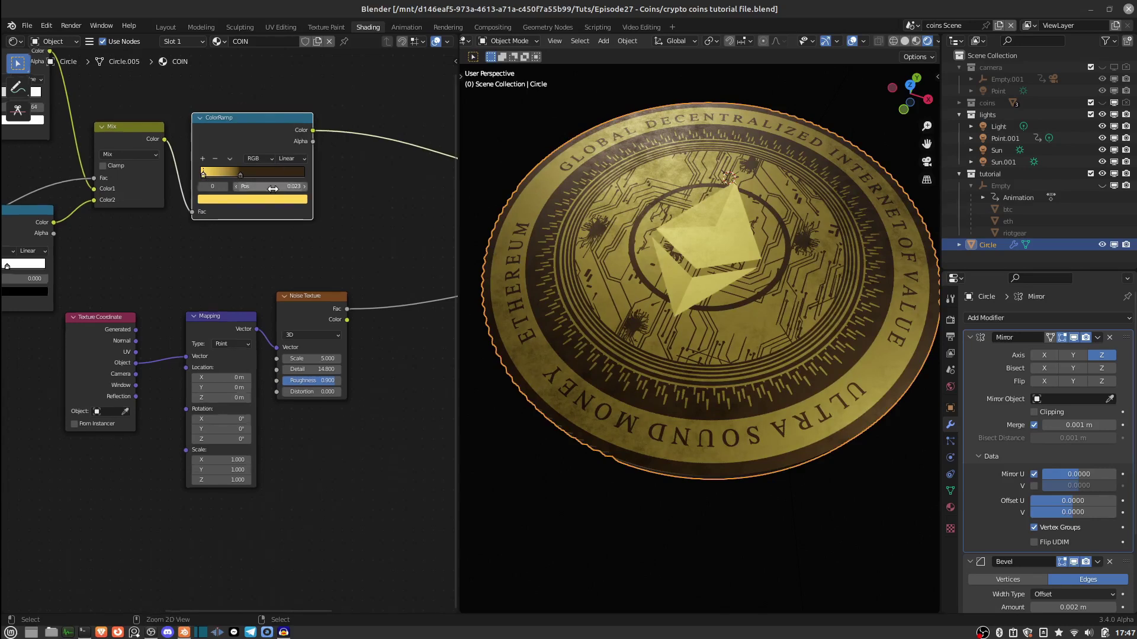
- Try moving the base texture ramp's white stop to about 0.677 and undo the change
scroll(177, 195, down, 1)
middle_drag(128, 208, 284, 220)
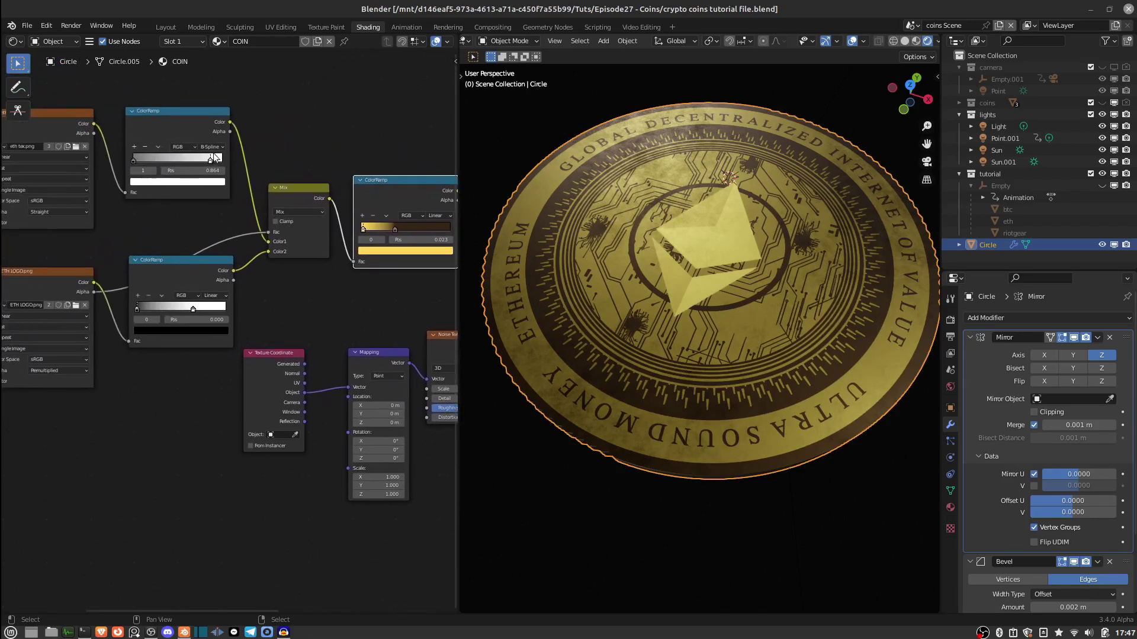
mouse_move(133, 159)
mouse_down()
mouse_move(165, 157)
mouse_move(119, 158)
mouse_up()
mouse_move(195, 159)
mouse_down()
mouse_move(171, 158)
mouse_move(200, 158)
mouse_up()
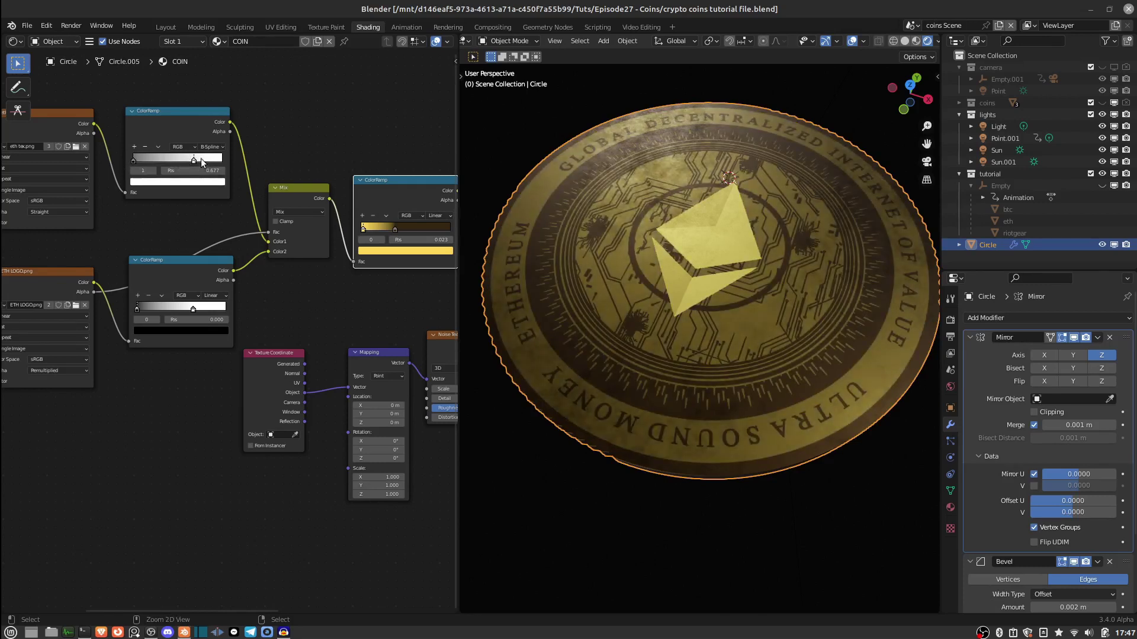
key(ctrl+z)
- Fine-tune the black stop on the logo texture's ColorRamp
middle_drag(407, 146, 322, 143)
scroll(316, 163, down, 4)
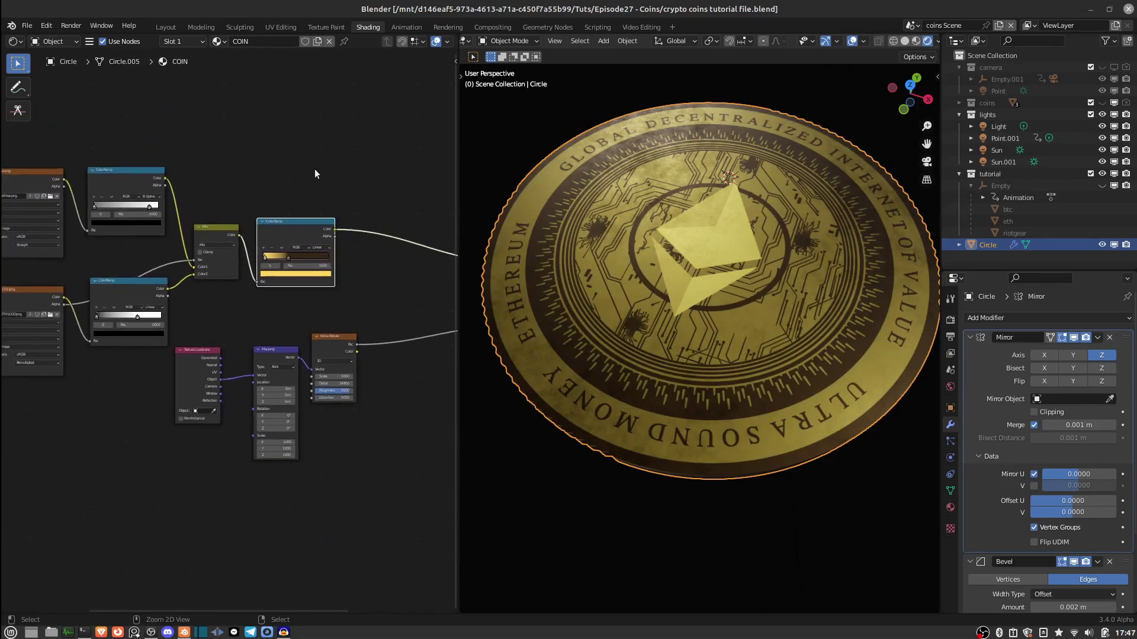
middle_drag(387, 163, 319, 151)
middle_drag(312, 201, 353, 141)
middle_drag(130, 251, 253, 258)
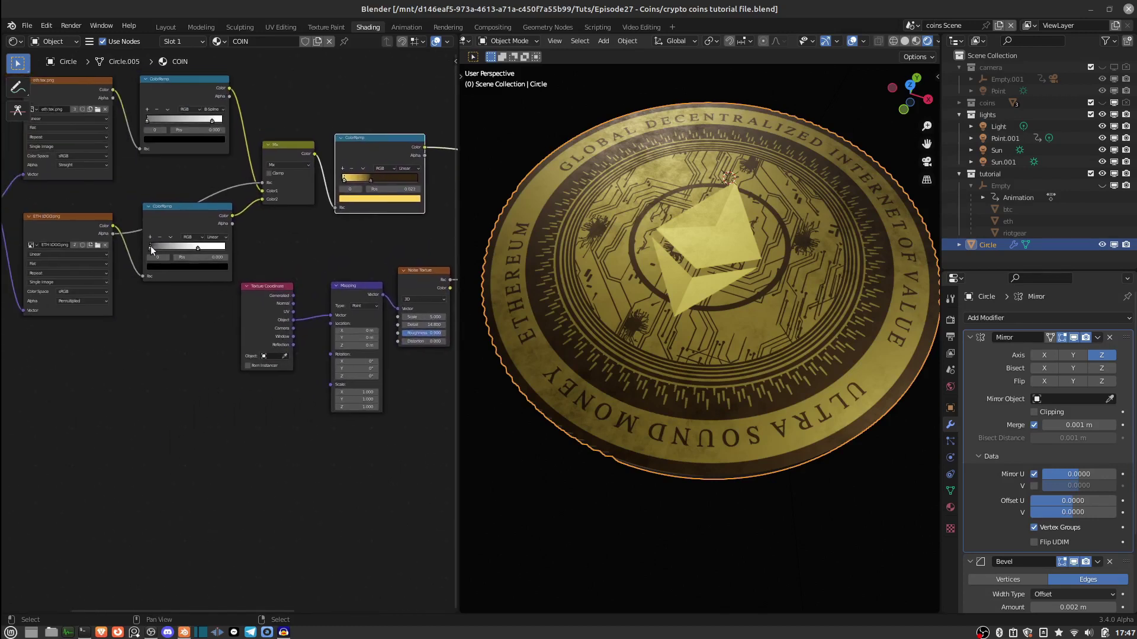
mouse_move(150, 246)
mouse_down()
mouse_move(198, 247)
mouse_move(149, 244)
mouse_up()
- Move the final gold ColorRamp node away from the Mix node so it sits beside the Principled BSDF
scroll(245, 239, down, 2)
ctrl+middle_drag(245, 235, 249, 267)
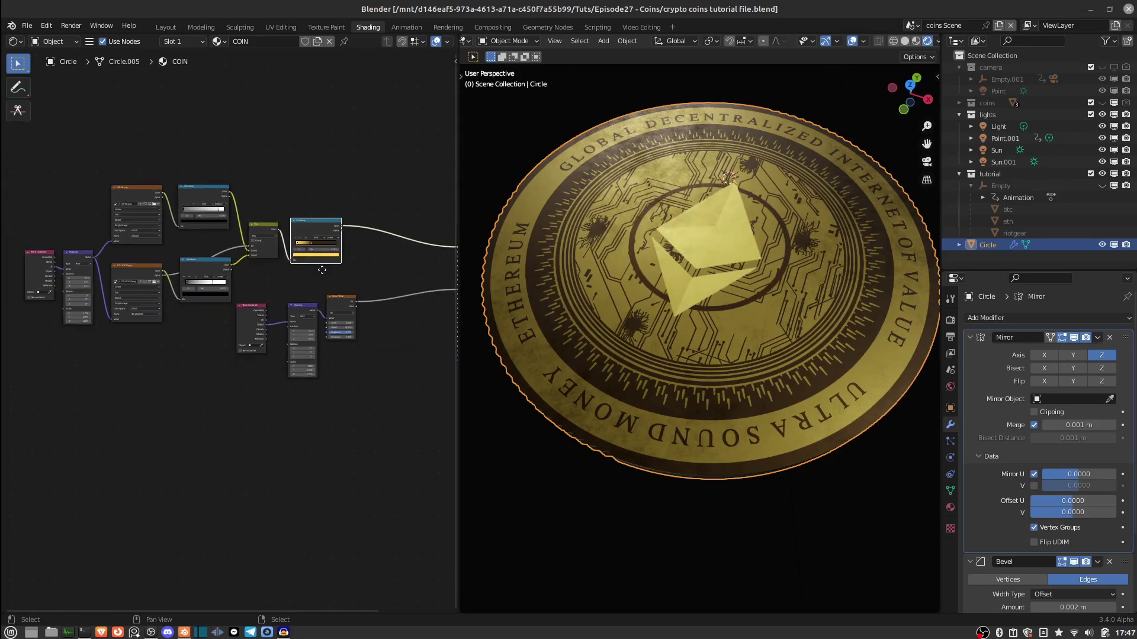
middle_drag(360, 271, 254, 222)
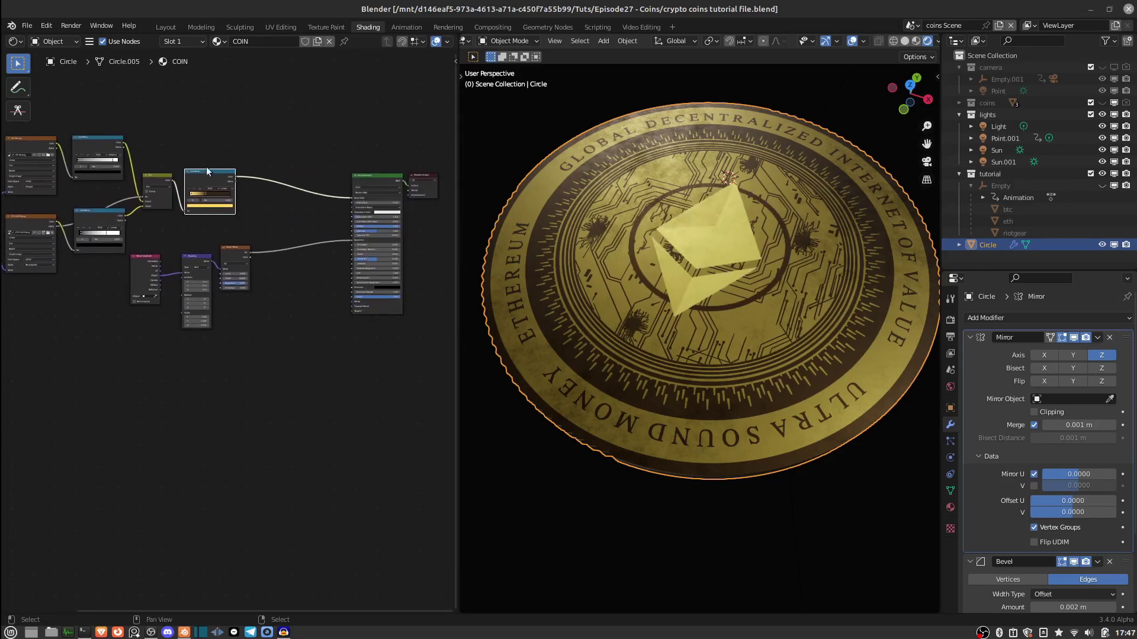
drag(203, 178, 294, 182)
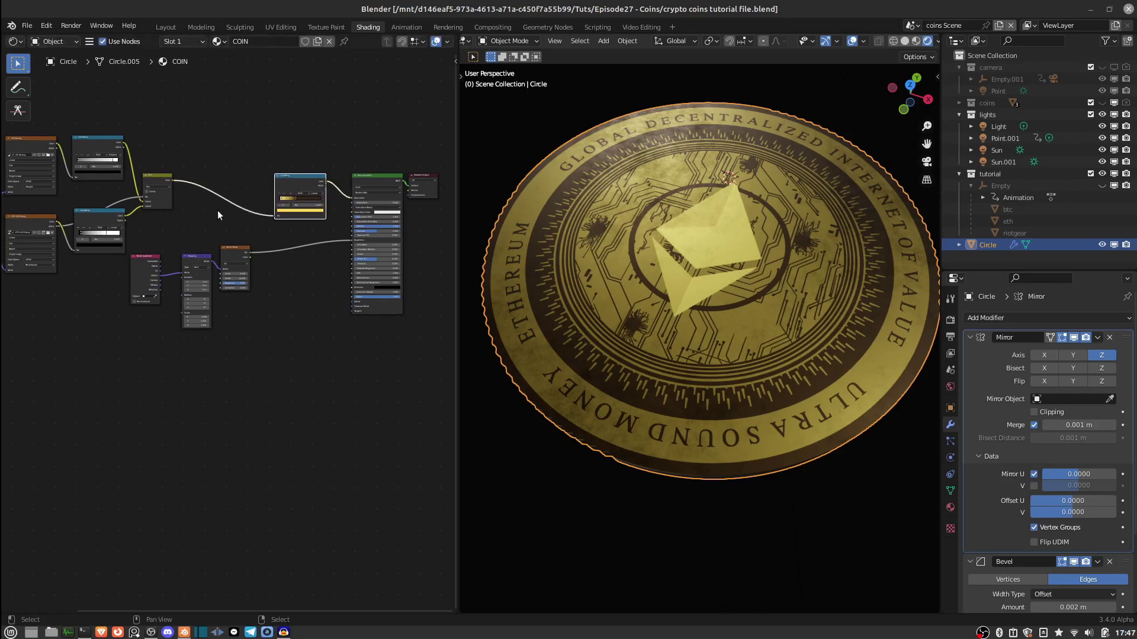
ctrl+middle_drag(218, 210, 264, 205)
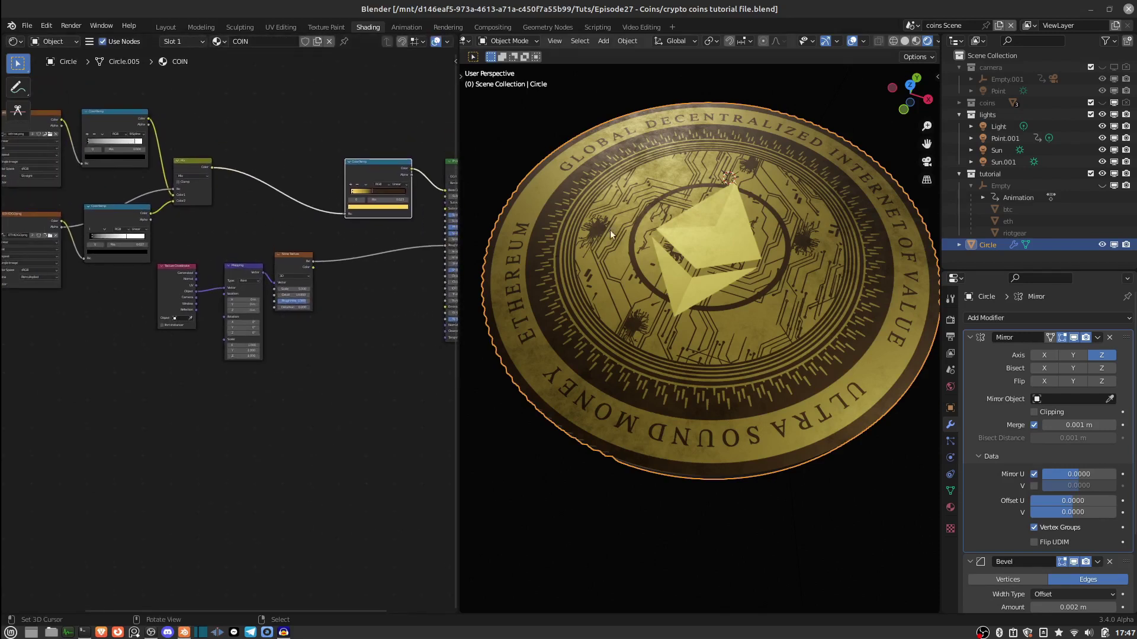
mouse_move(180, 225)
ctrl+middle_down()
mouse_move(208, 162)
mouse_move(195, 223)
ctrl+middle_up()
- Inspect the gold shading on the coin's face, lettering and ridged rim from several angles
middle_drag(691, 215, 668, 255)
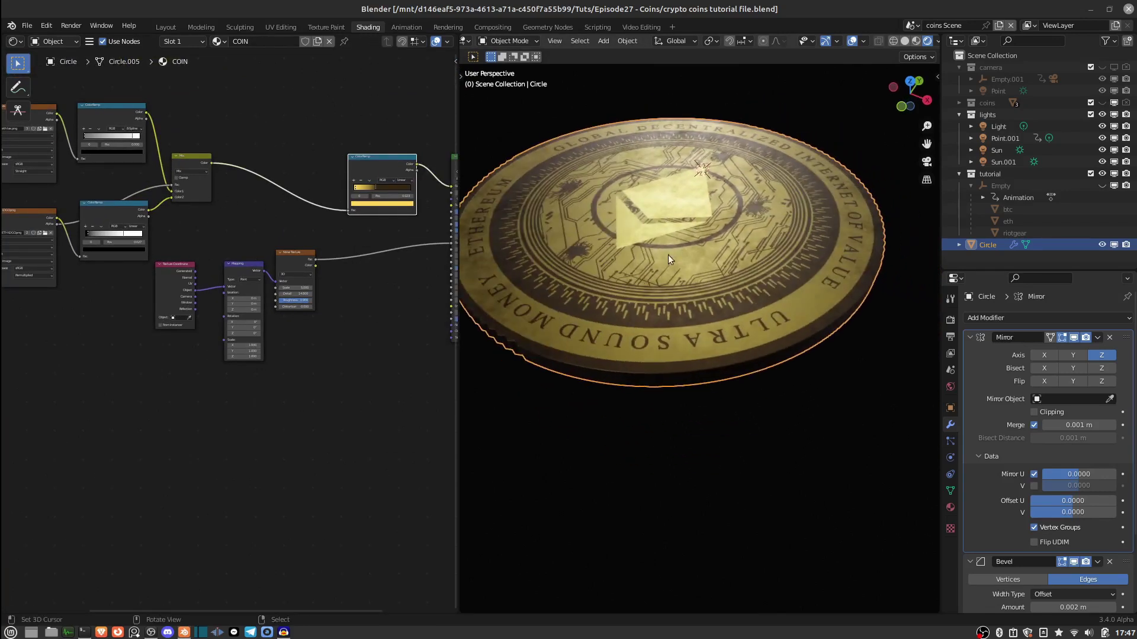
middle_drag(587, 288, 656, 297)
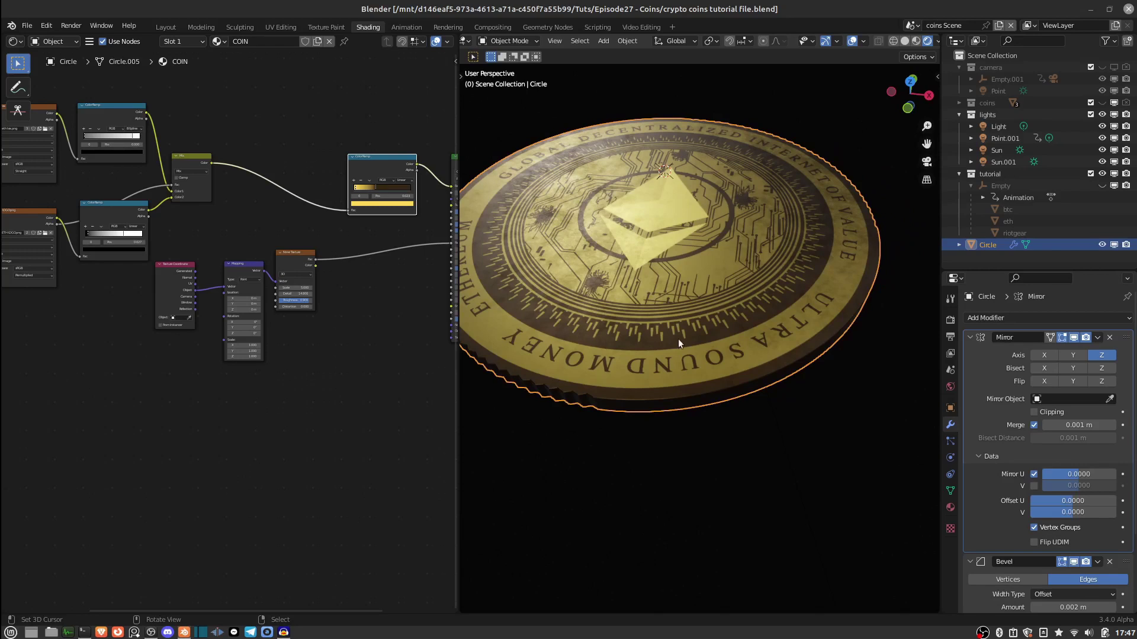
middle_drag(658, 186, 659, 354)
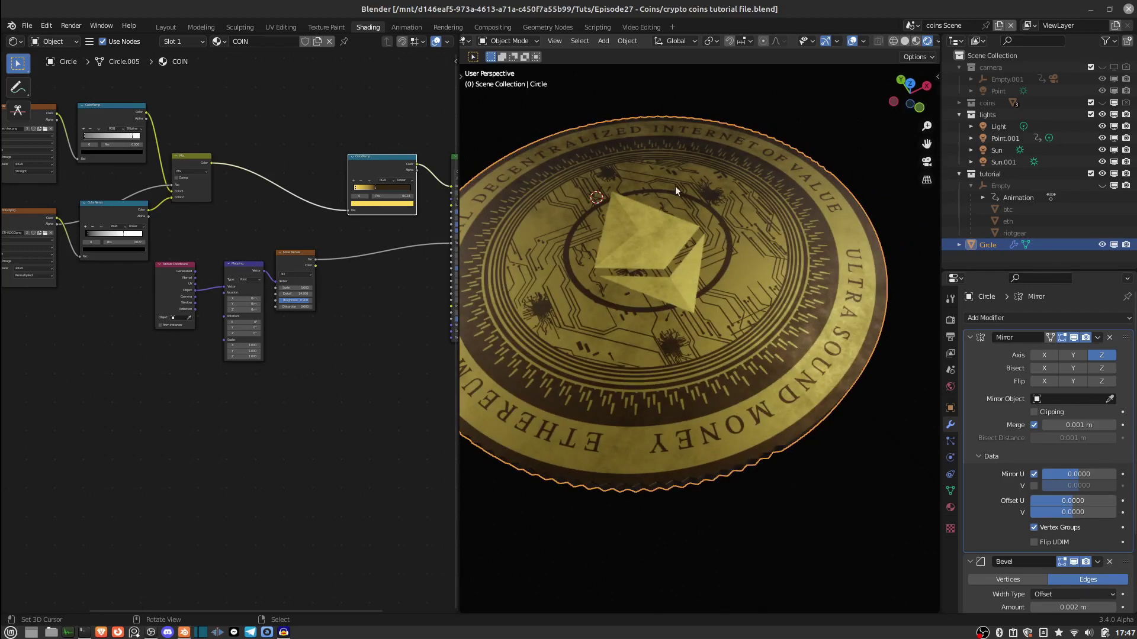
middle_drag(617, 256, 714, 279)
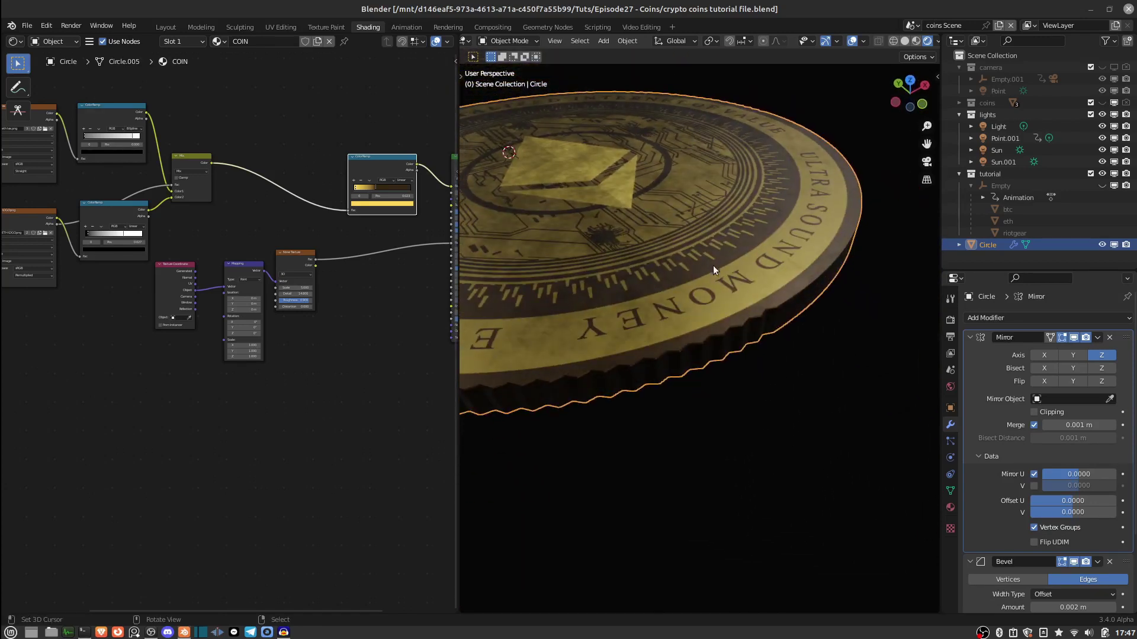
scroll(735, 243, up, 2)
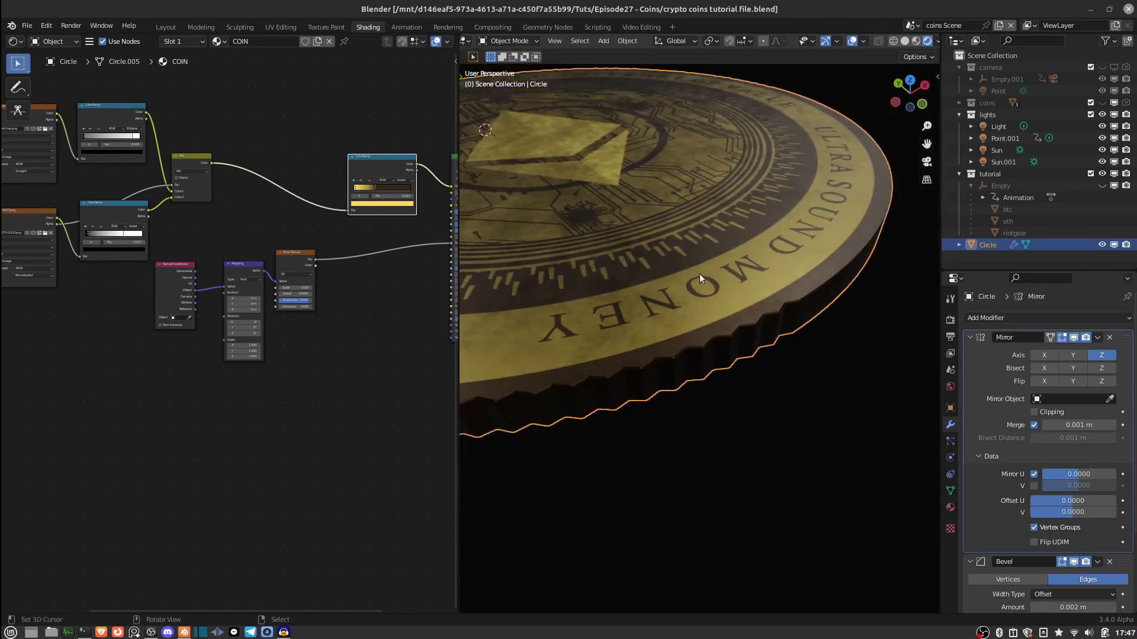
scroll(743, 230, down, 3)
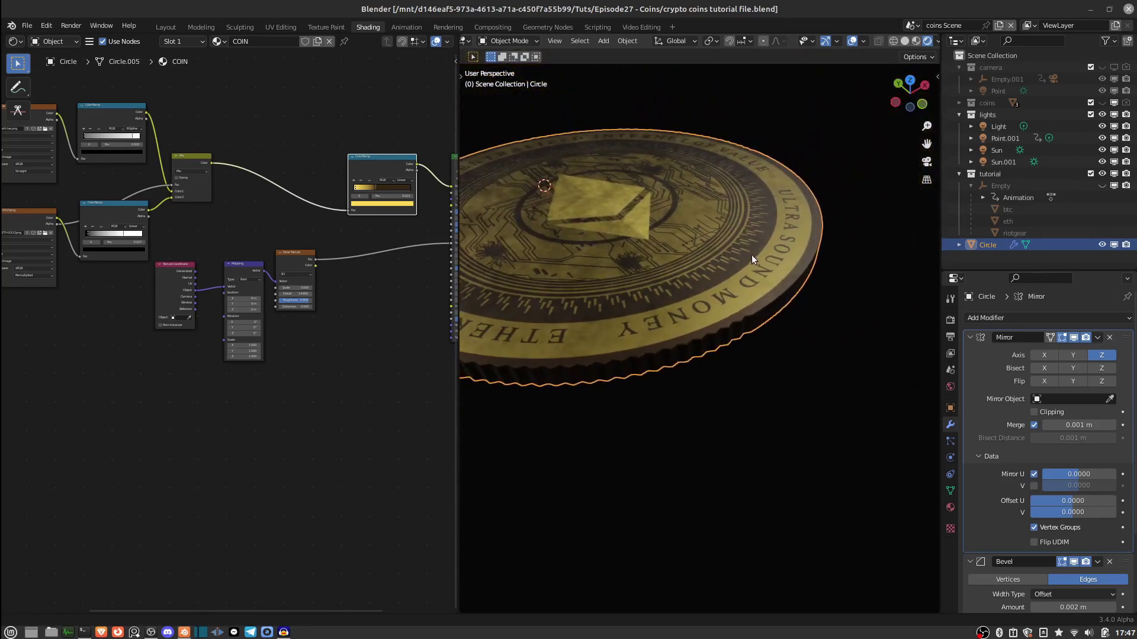
scroll(752, 254, down, 1)
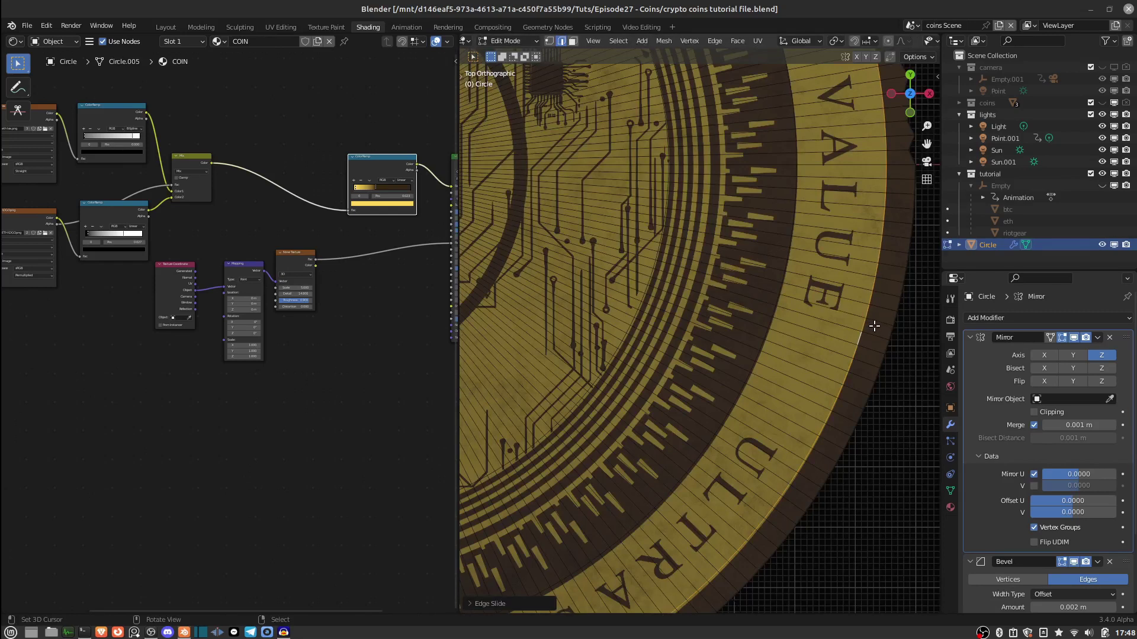
- Slide the outer edge loop along the face to match the border between the gold lettering band and the dark rim
key(g)
key(g)
click(872, 325)
ctrl+middle_drag(848, 241, 809, 296)
middle_drag(787, 341, 755, 247)
scroll(748, 330, down, 5)
middle_drag(748, 329, 740, 332)
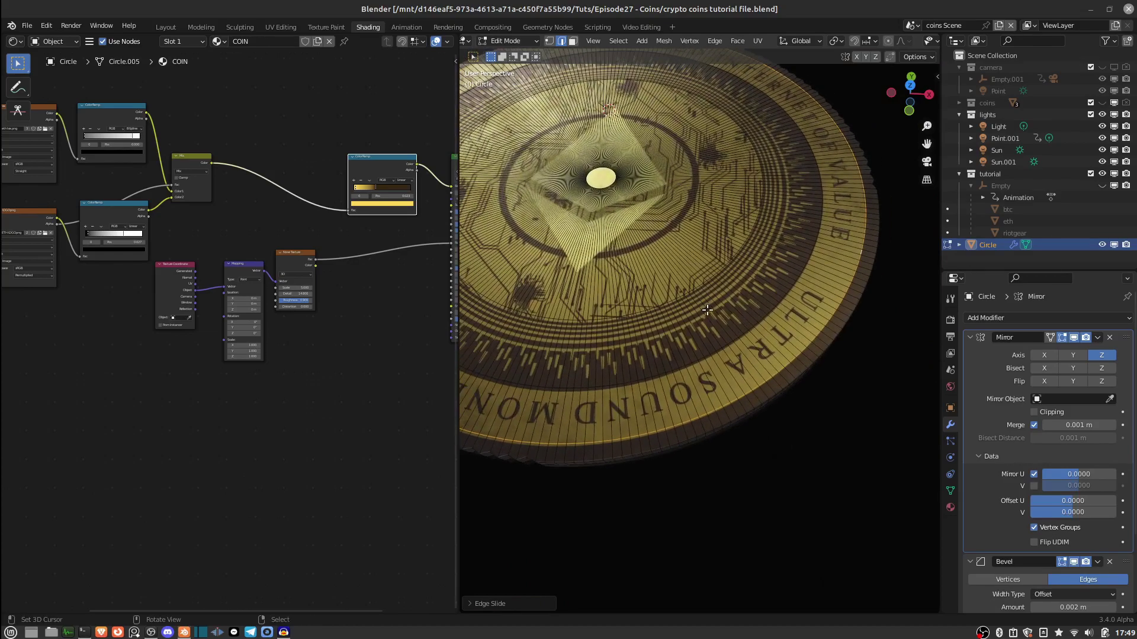
- Add an edge loop to the coin's face and slide it to the border between the circuit artwork and the concentric rings
scroll(692, 271, up, 5)
ctrl+middle_drag(693, 271, 796, 322)
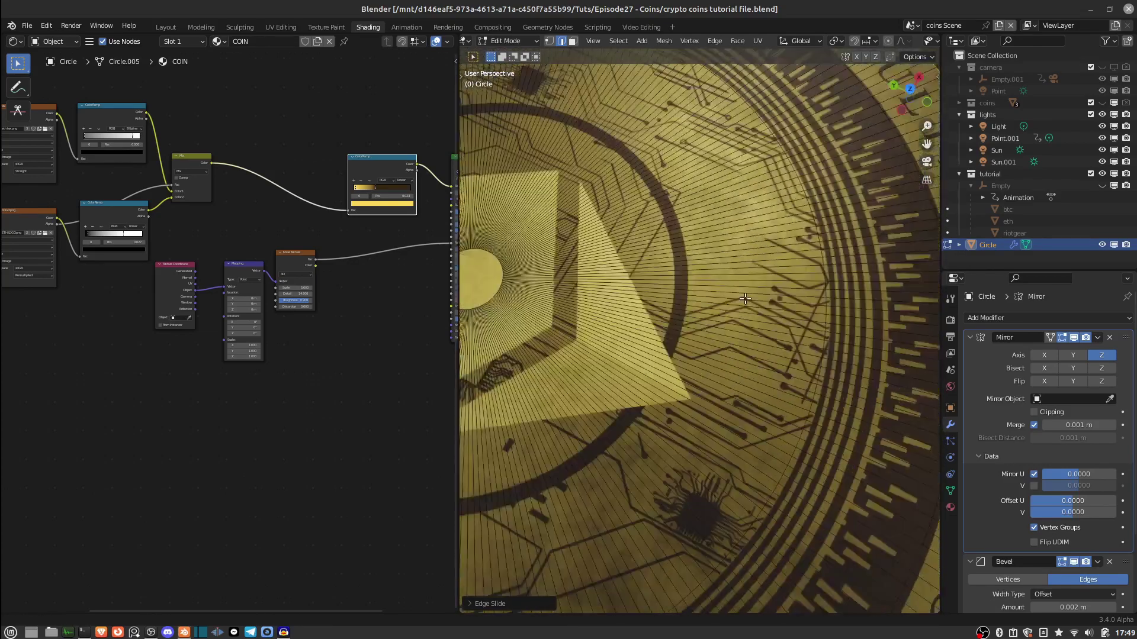
shift+middle_drag(911, 408, 738, 289)
middle_drag(738, 289, 671, 215)
scroll(717, 275, up, 1)
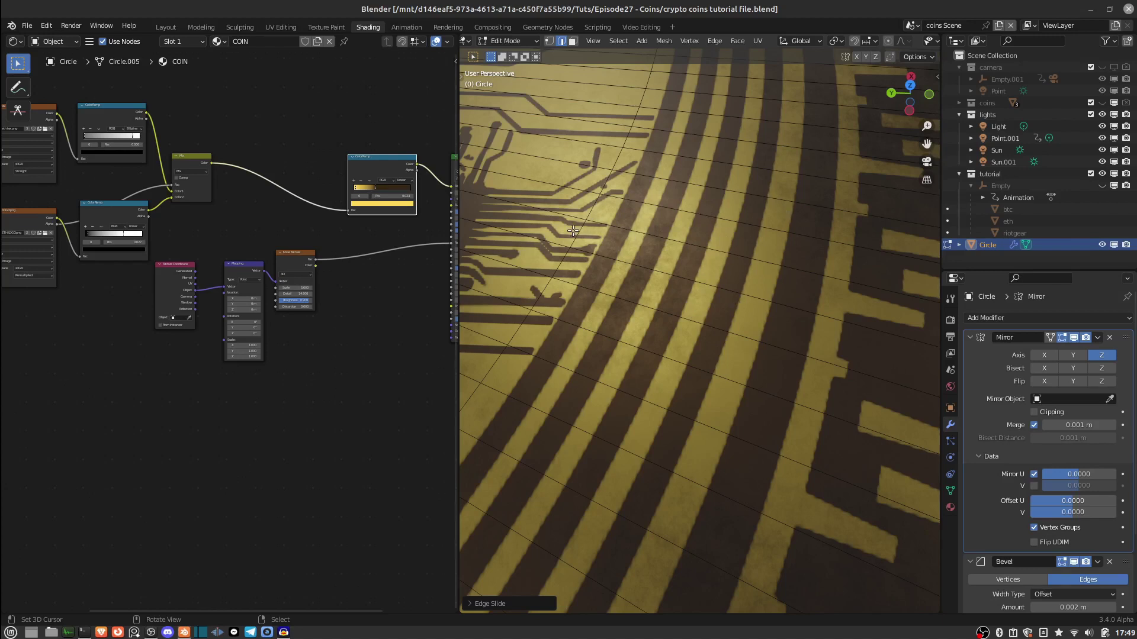
key(ctrl+r)
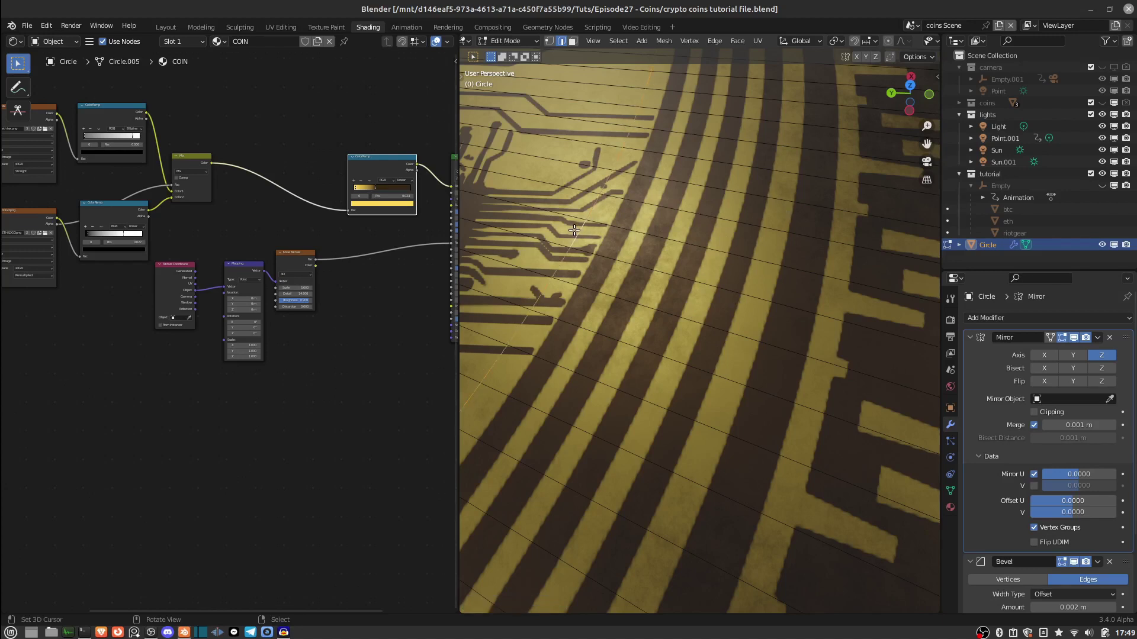
click(574, 231)
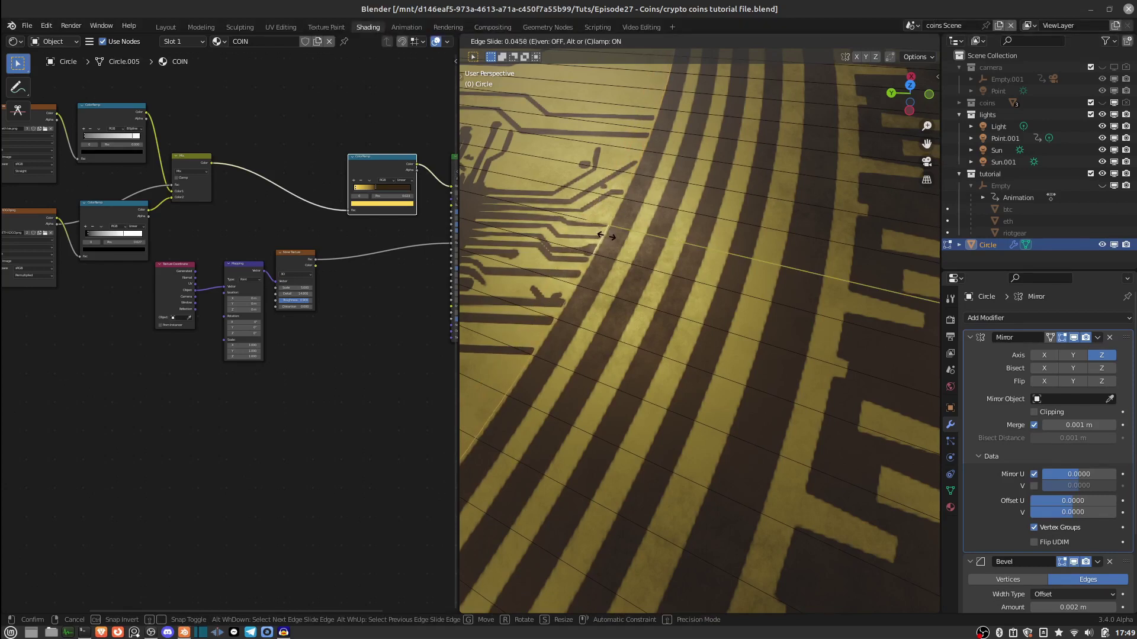
click(607, 237)
scroll(794, 188, down, 8)
scroll(757, 241, up, 2)
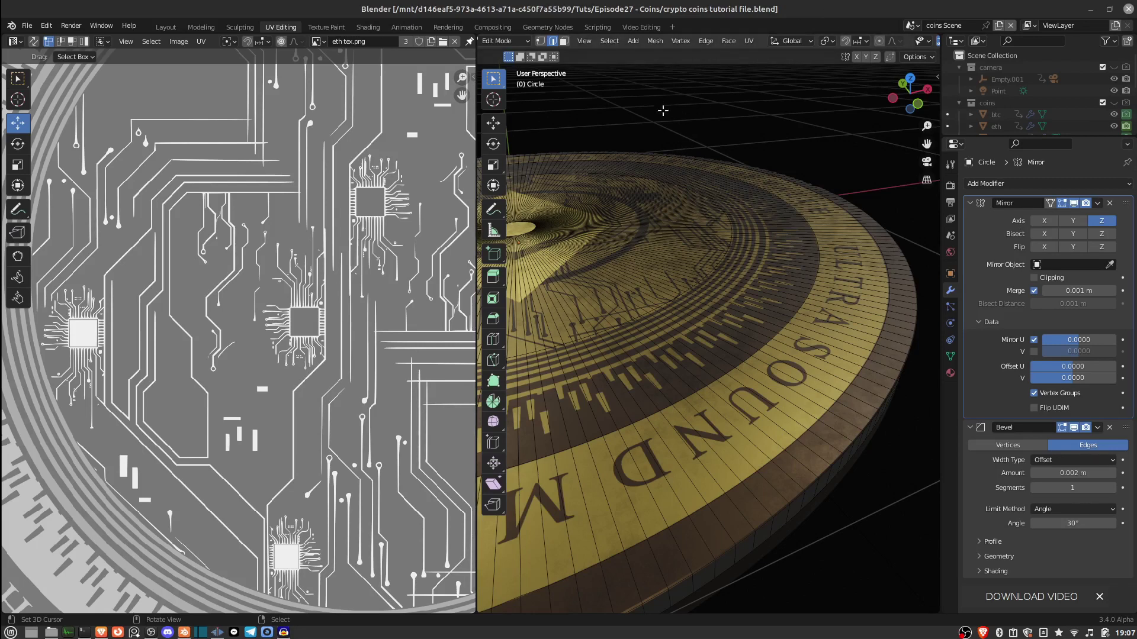
- Select the faces of the lettering band, the inner circuit area and the central disc in face select mode
shift+click(565, 44)
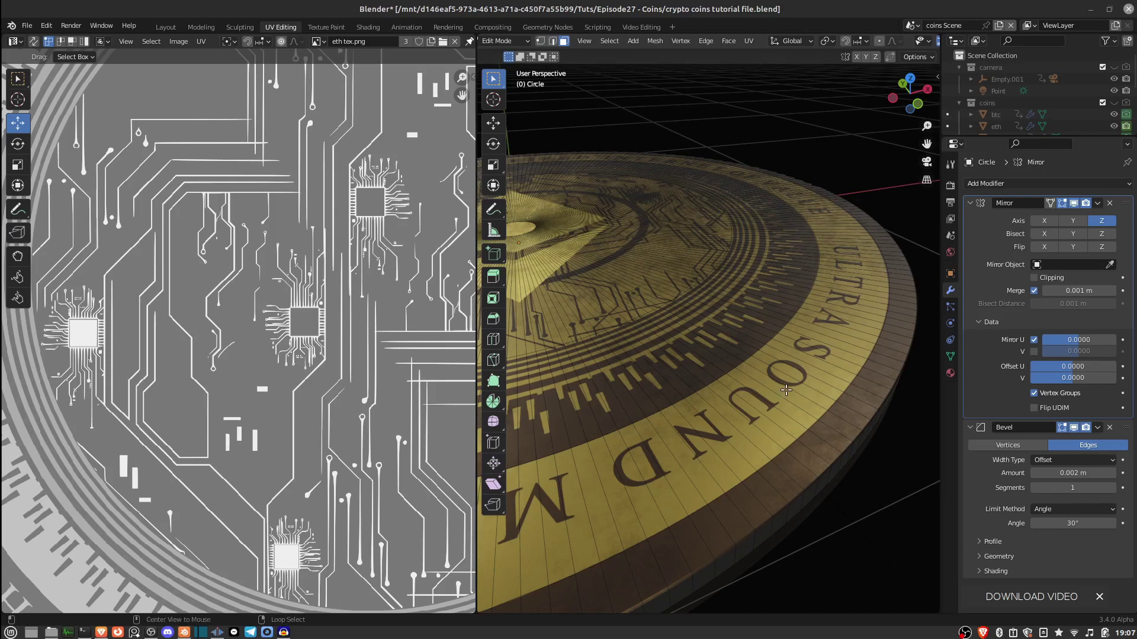
click(762, 358)
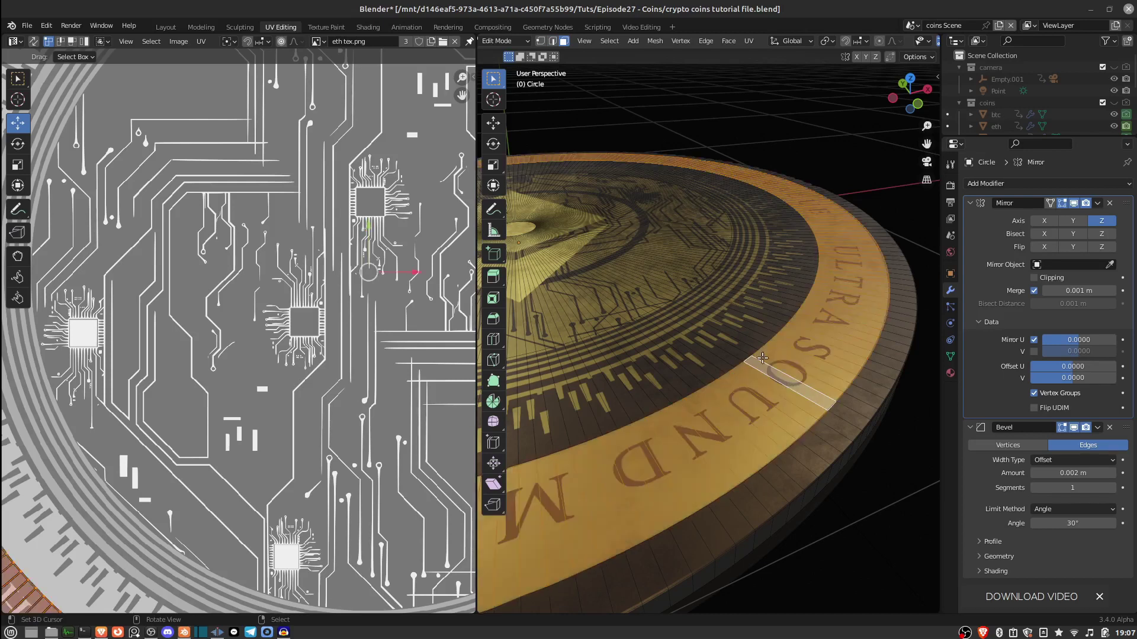
alt+click(628, 296)
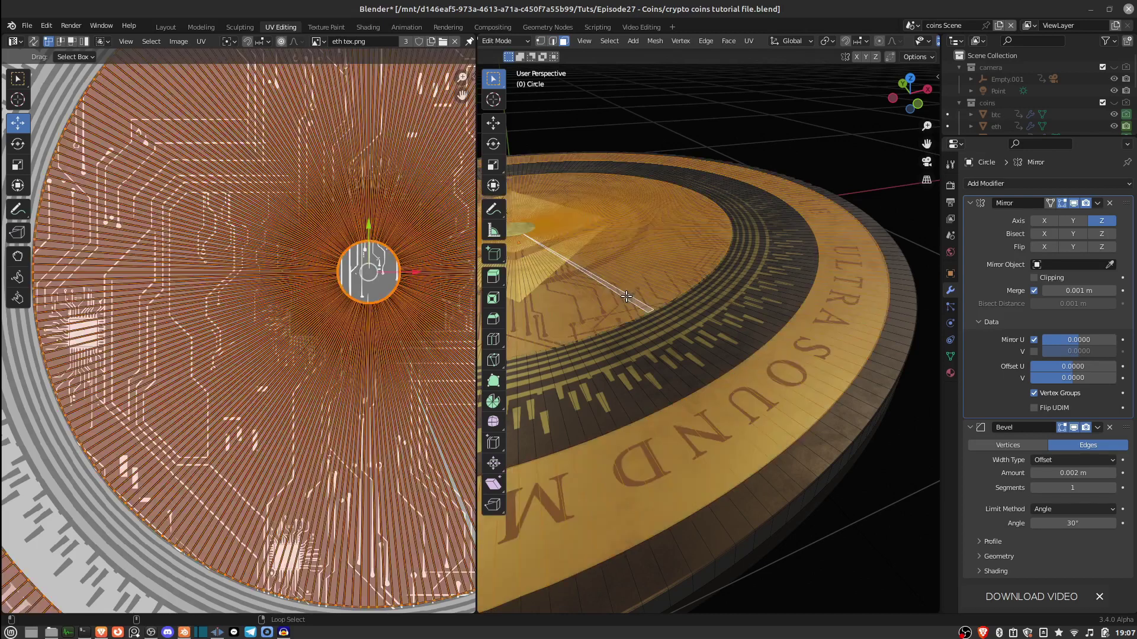
shift+click(523, 228)
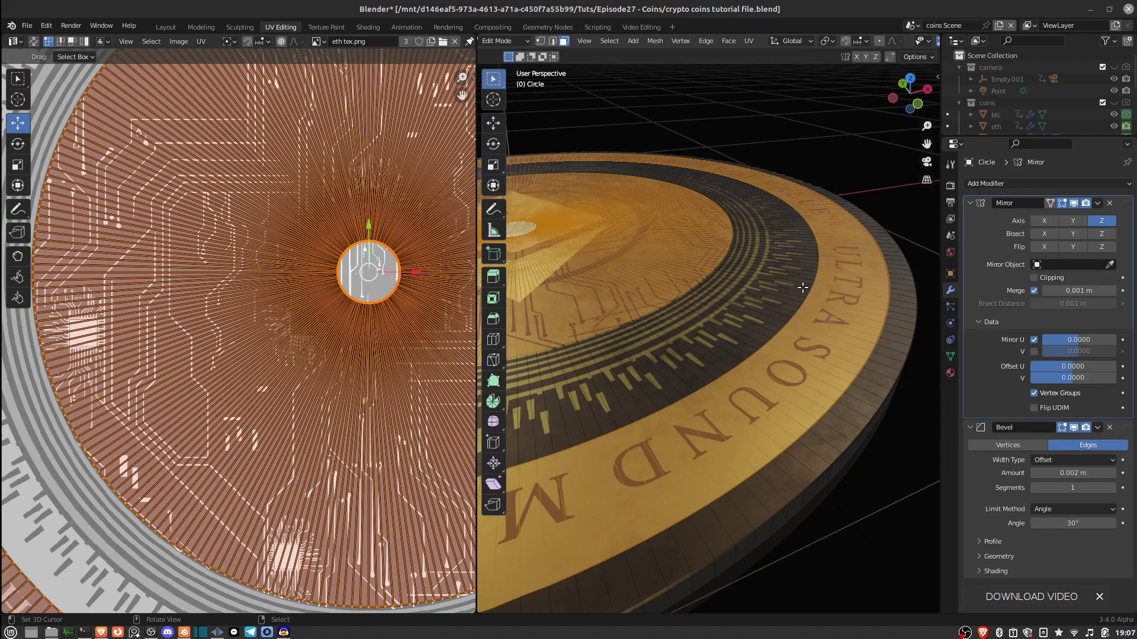
- Extrude the selected faces along their normals by about 0.005 m and return to Object Mode
key(alt+e)
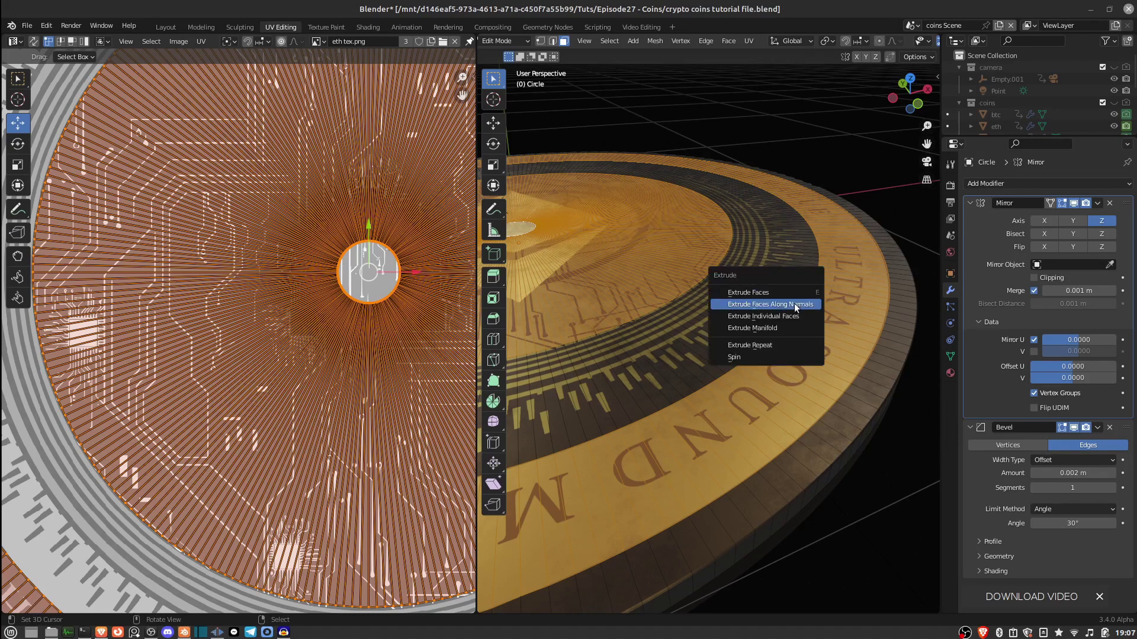
click(770, 304)
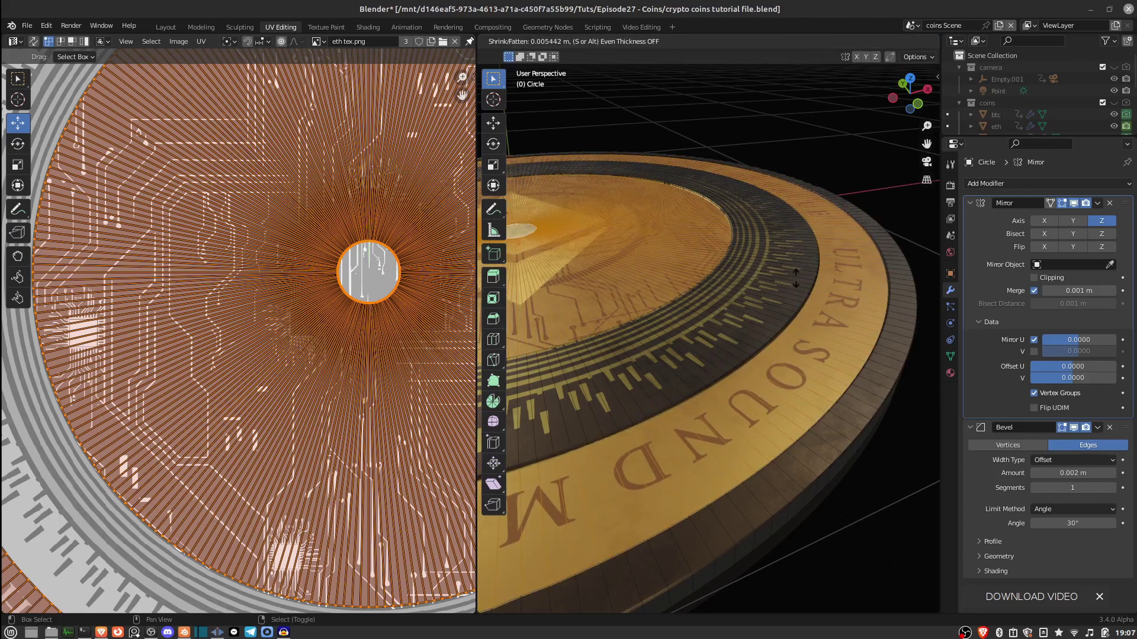
click(797, 277)
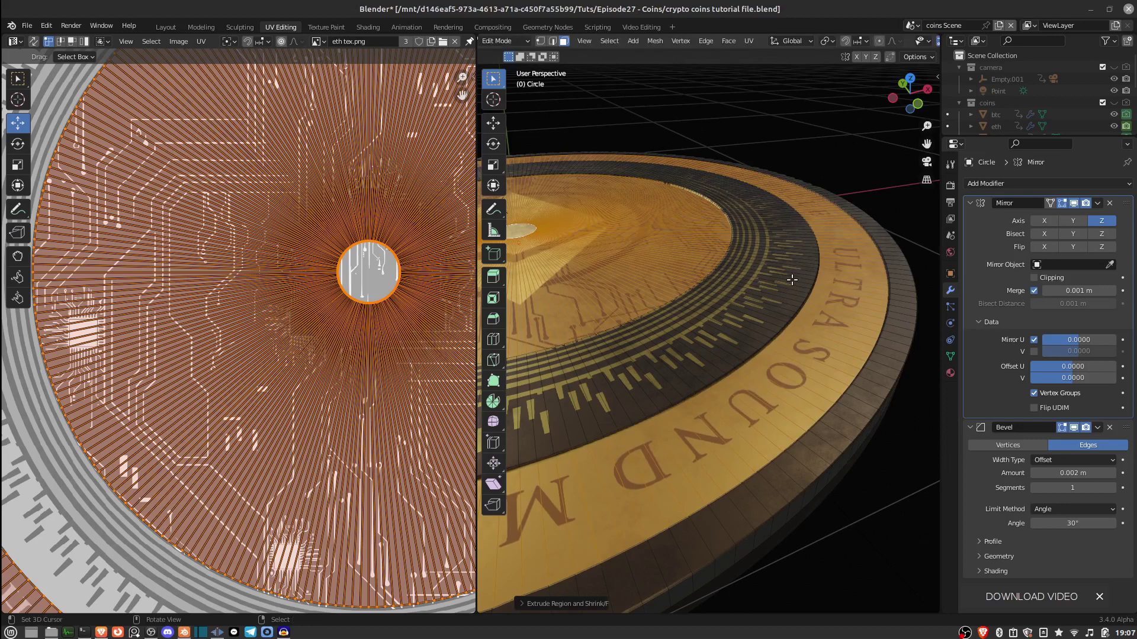
key(Tab)
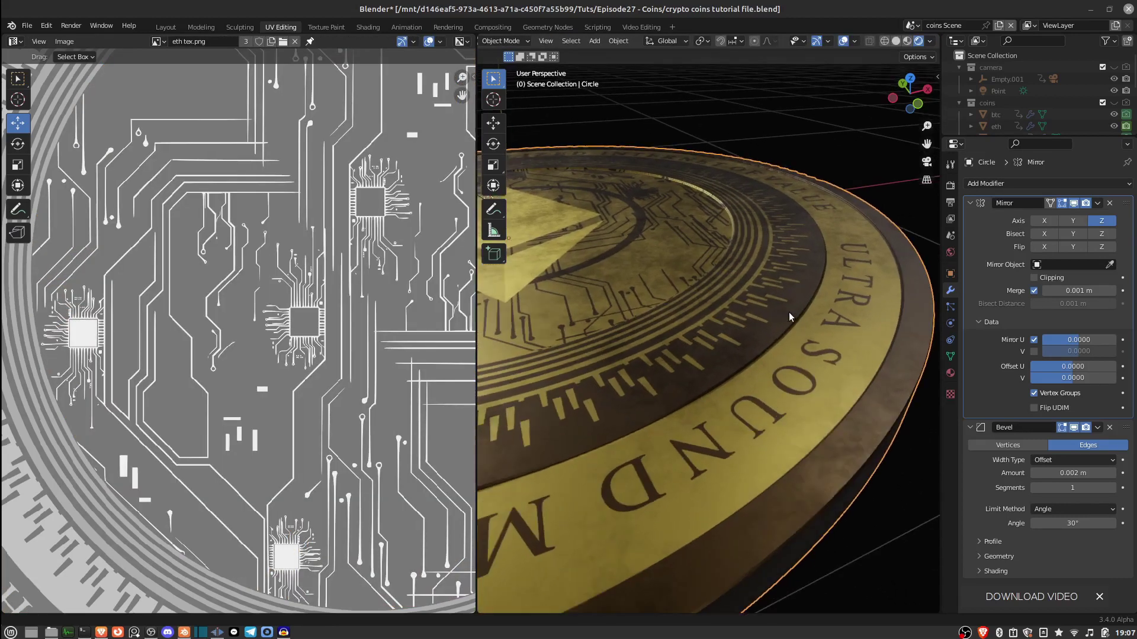
- Inspect the extruded lettering band and circuit area on the coin from several angles
middle_drag(783, 326, 730, 292)
ctrl+middle_drag(734, 339, 804, 302)
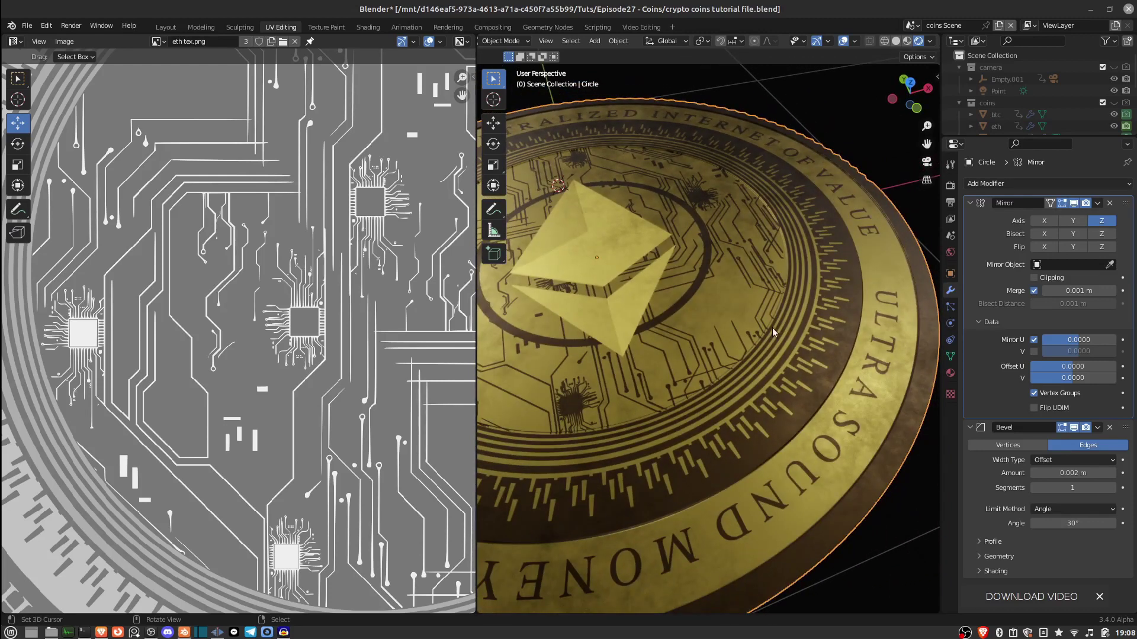
mouse_move(752, 334)
middle_down()
mouse_move(743, 283)
mouse_move(732, 323)
middle_up()
scroll(747, 307, down, 3)
key(Tab)
key(Tab)
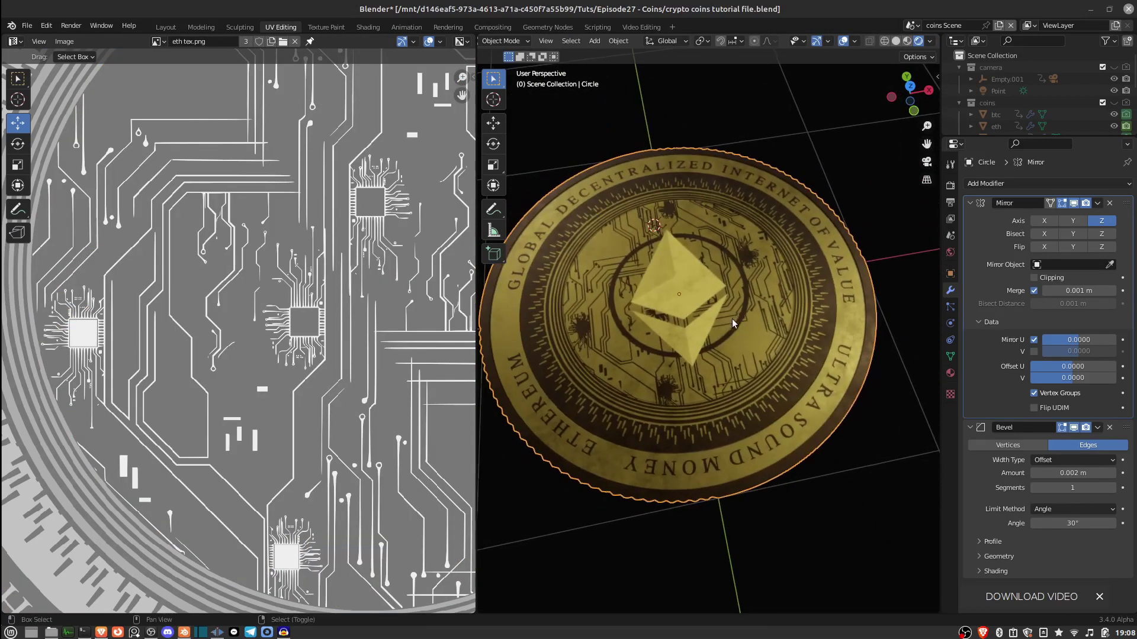
- Open the Shading workspace and view the coin from a low angle
click(368, 27)
scroll(790, 312, down, 8)
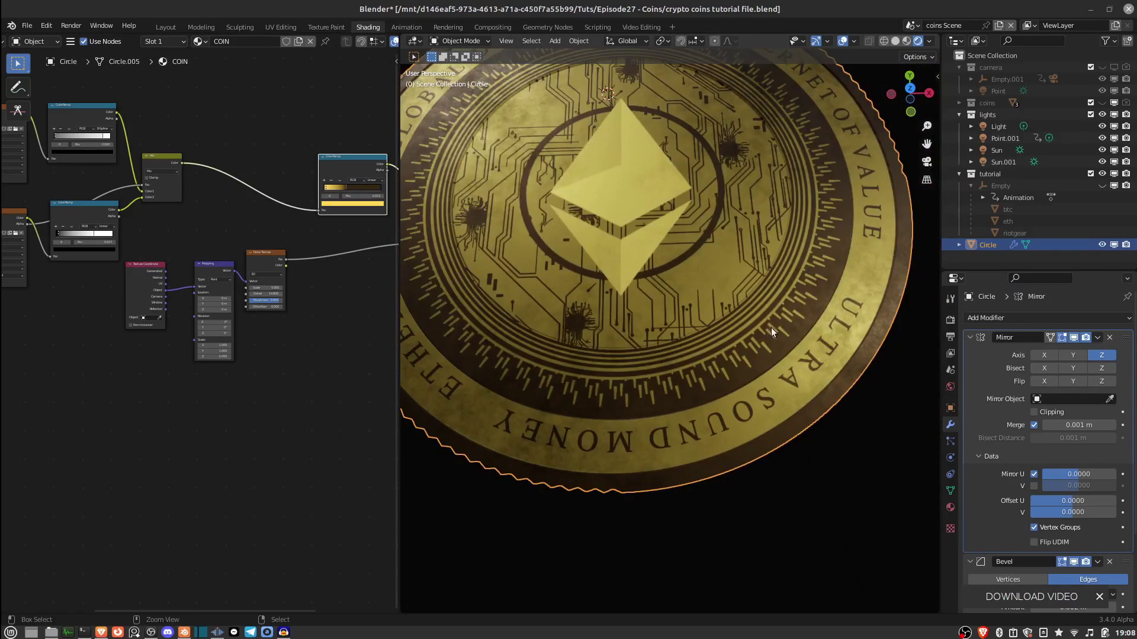
middle_drag(771, 328, 730, 248)
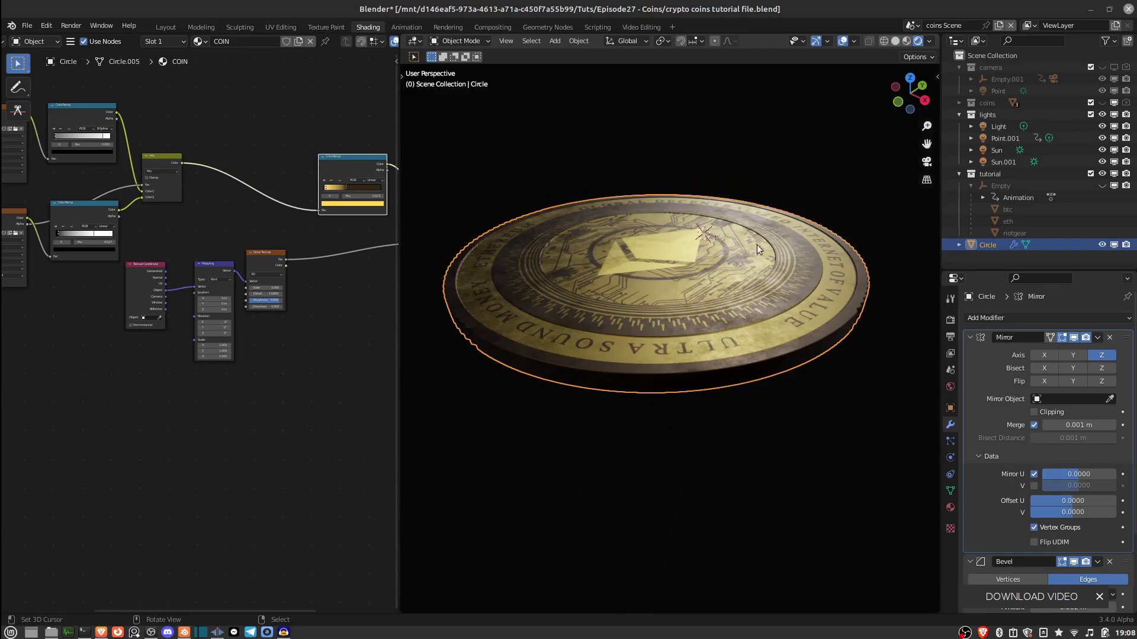
scroll(740, 263, up, 3)
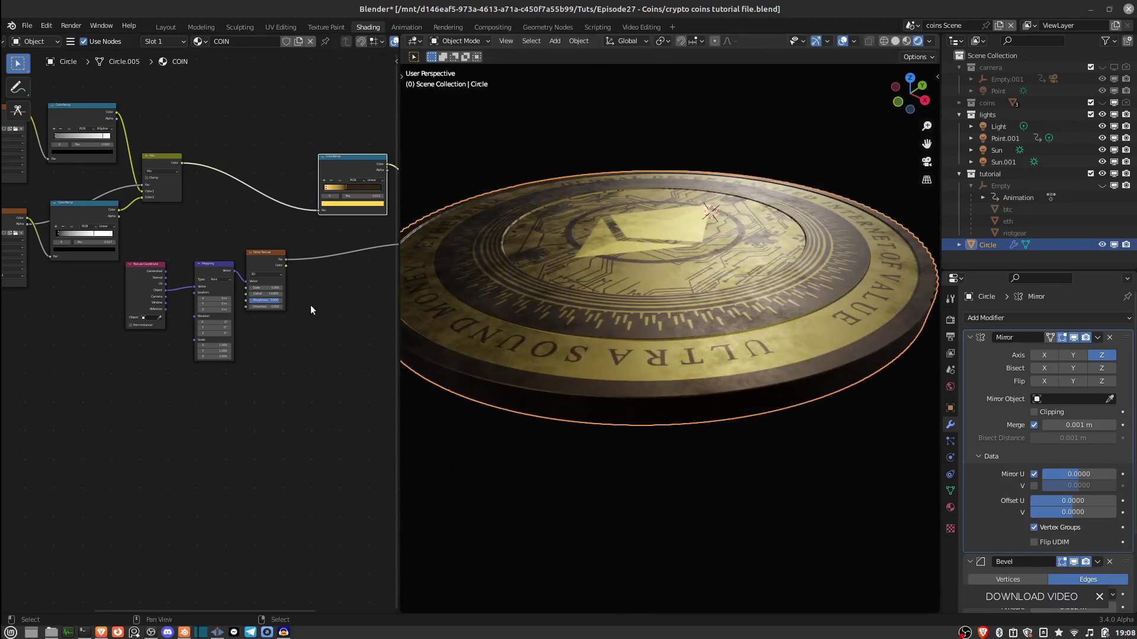
- Preview the outputs of the two texture ColorRamps and the Mix node on the coin
scroll(323, 335, down, 3)
scroll(262, 342, up, 5)
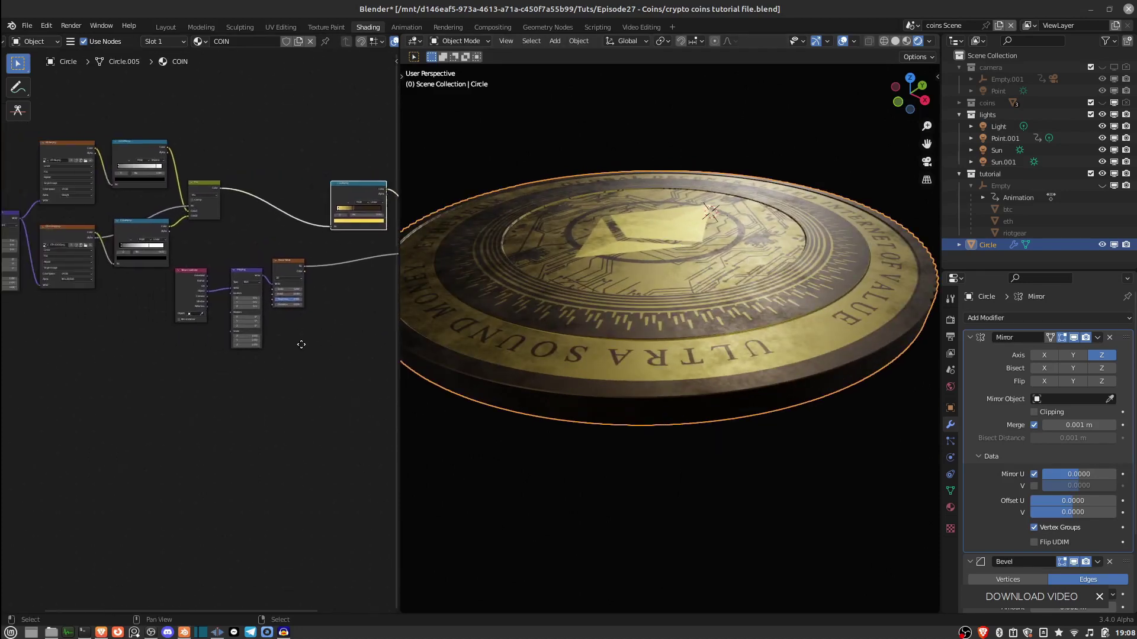
click(140, 155)
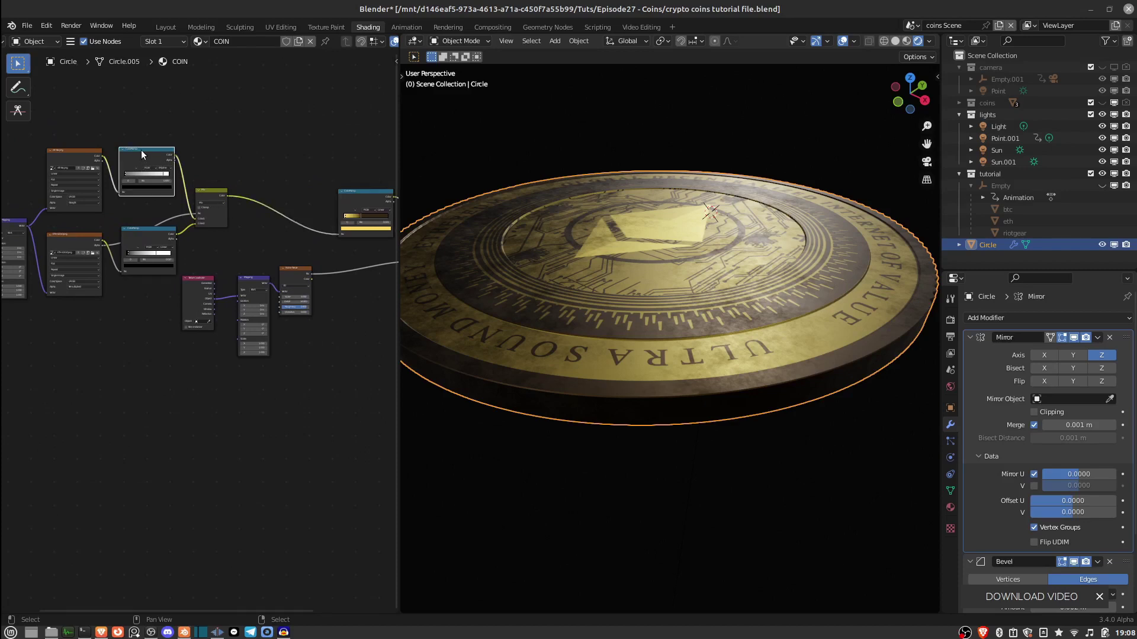
ctrl+shift+click(143, 154)
ctrl+shift+click(146, 233)
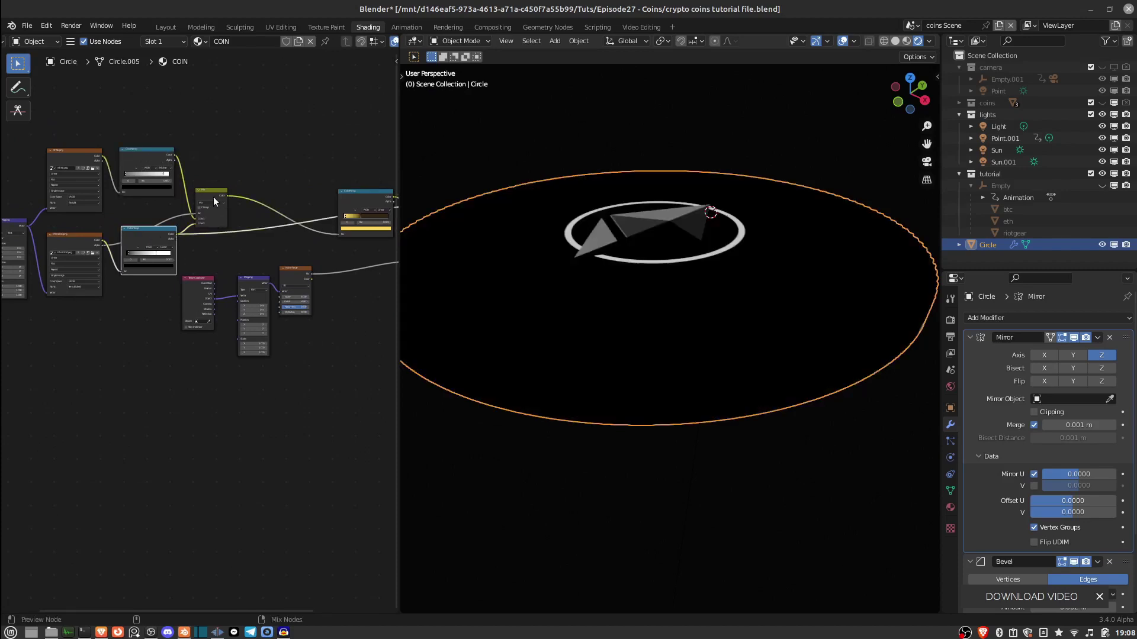
ctrl+shift+click(212, 196)
- Add a Bump node, connect the Mix color to its Height and its Normal to the Principled BSDF, and preview the BSDF
middle_drag(373, 362, 250, 322)
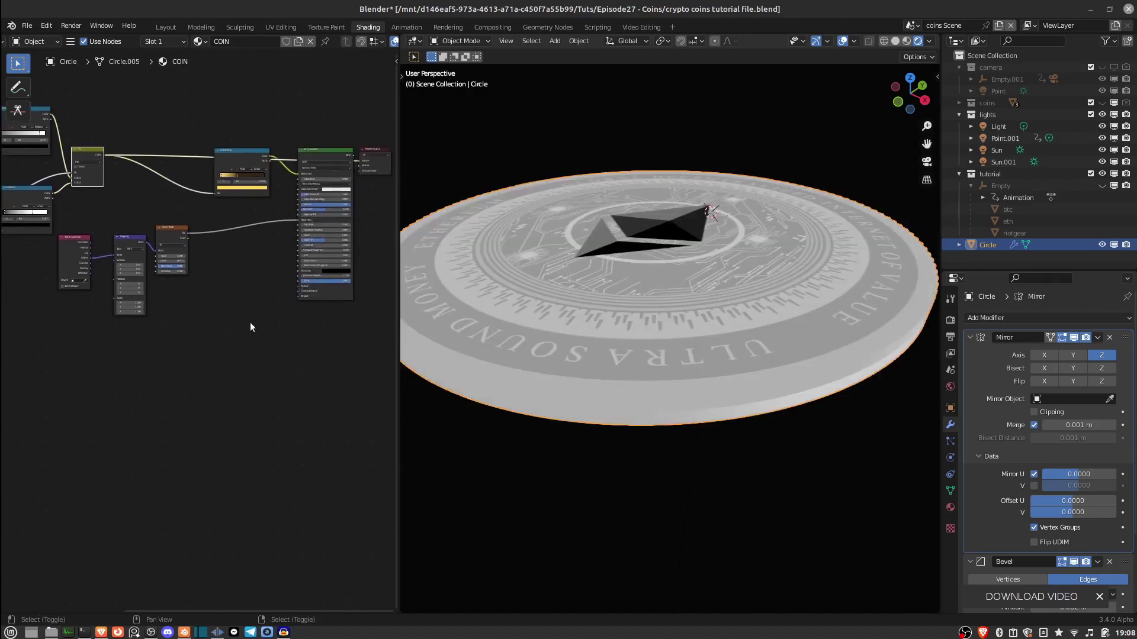
key(shift+a)
mouse_move(212, 318)
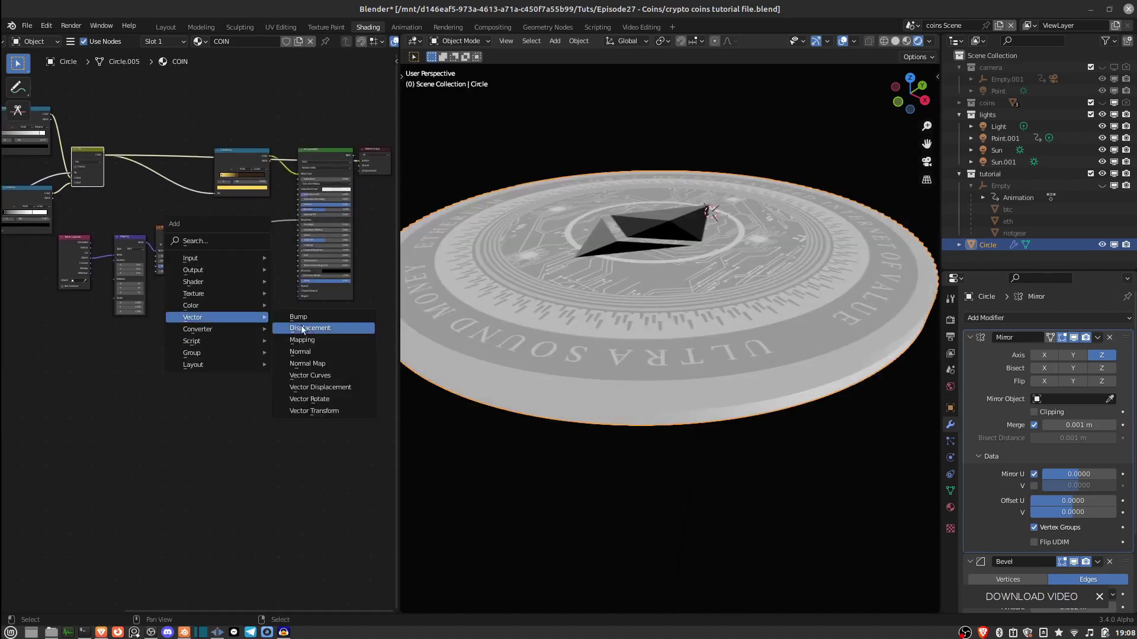
click(307, 317)
click(221, 295)
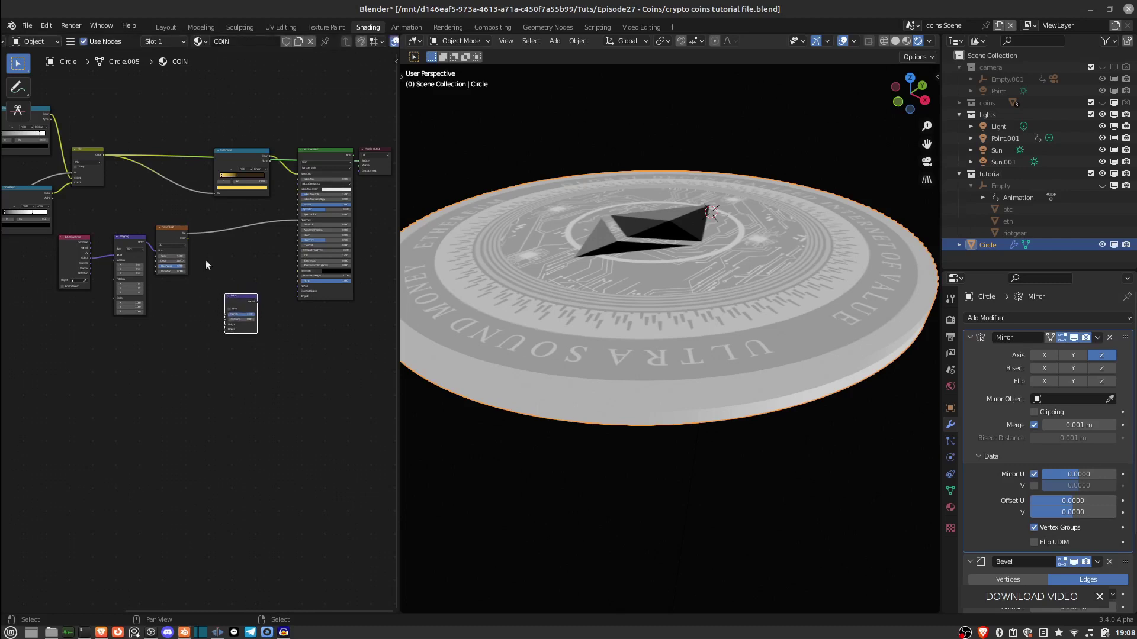
drag(103, 154, 297, 288)
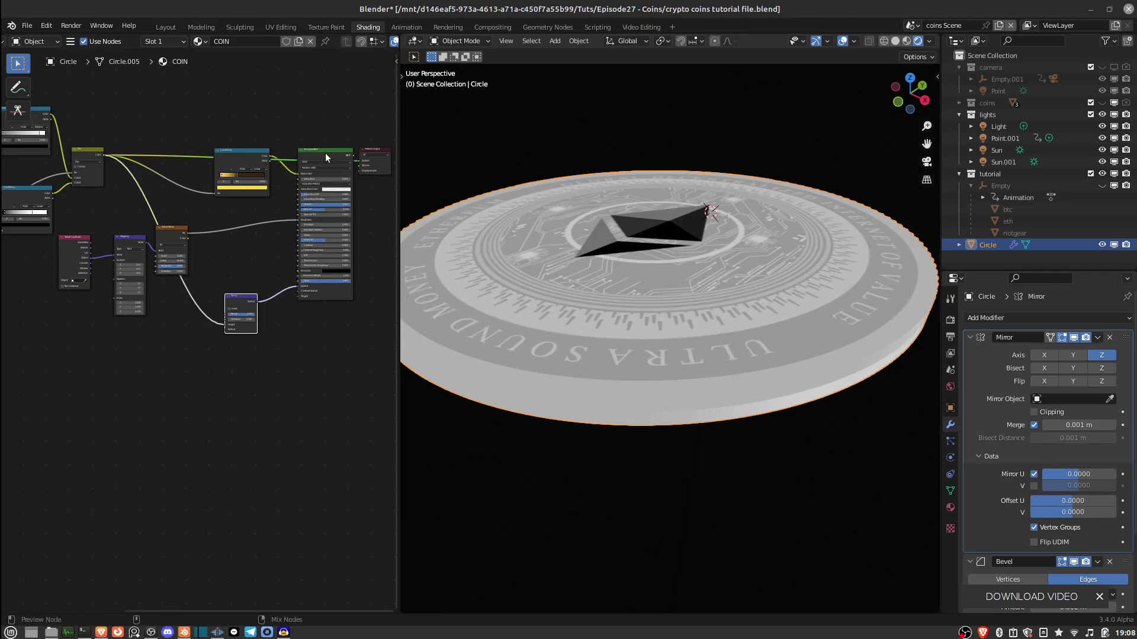
click(325, 153)
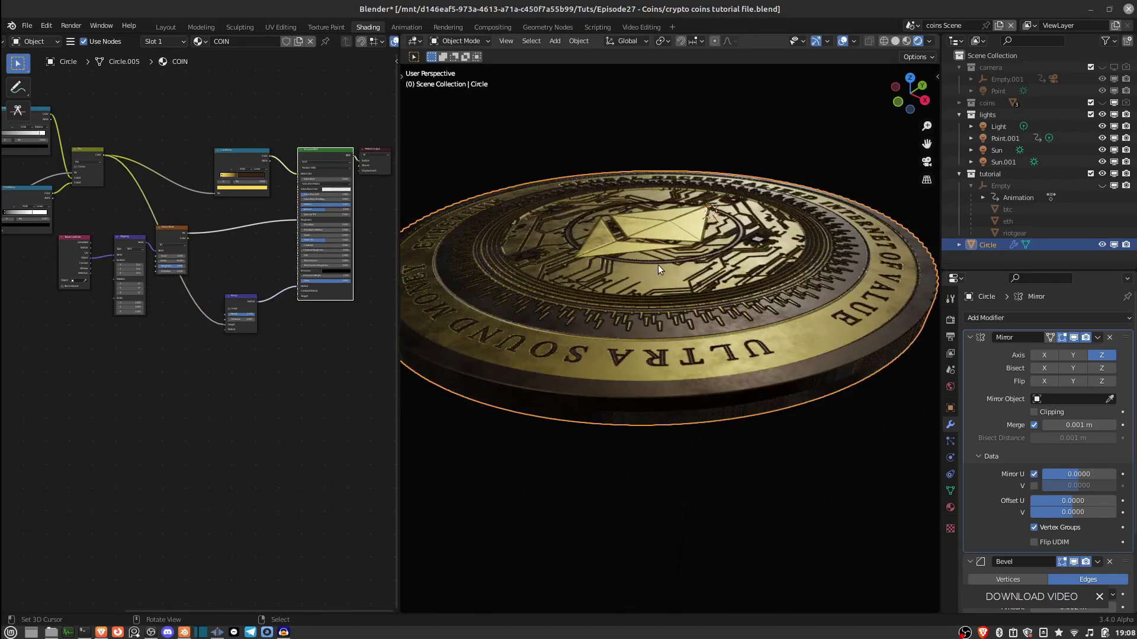
mouse_move(670, 274)
middle_down()
mouse_move(680, 277)
mouse_move(670, 284)
middle_up()
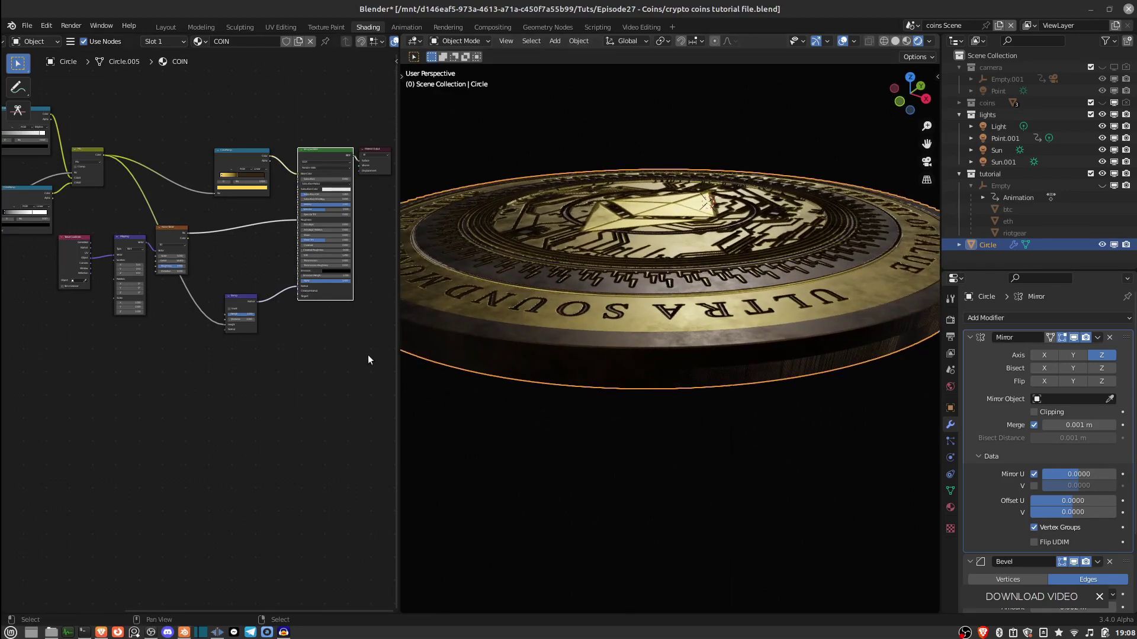
- Compare the coin's relief with the Bump node's Invert option on and off
scroll(247, 360, up, 5)
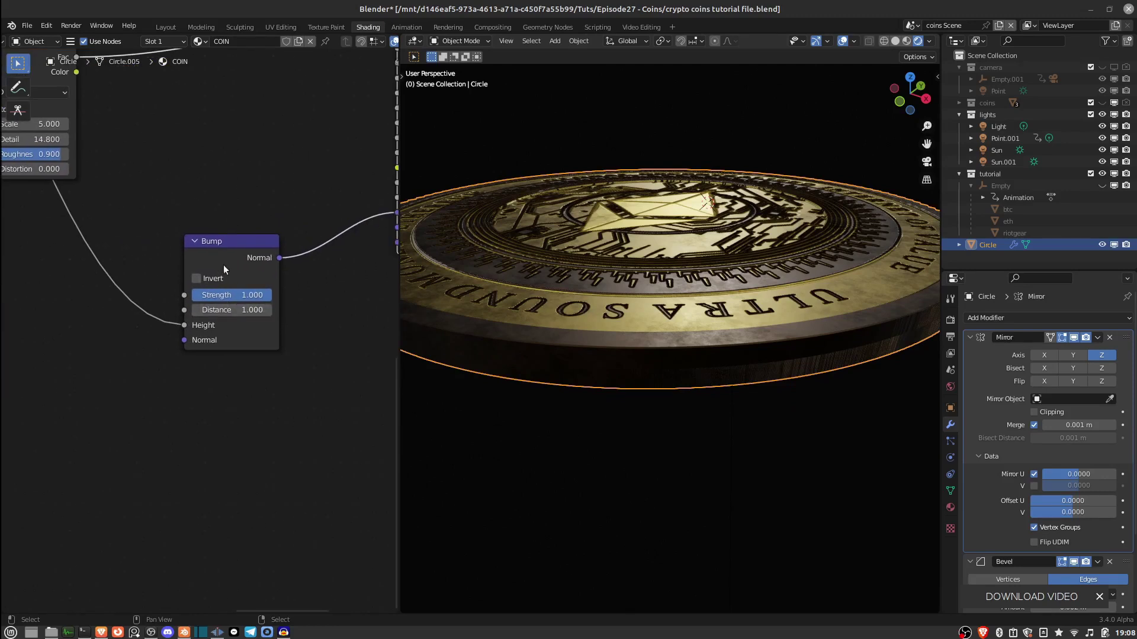
click(196, 278)
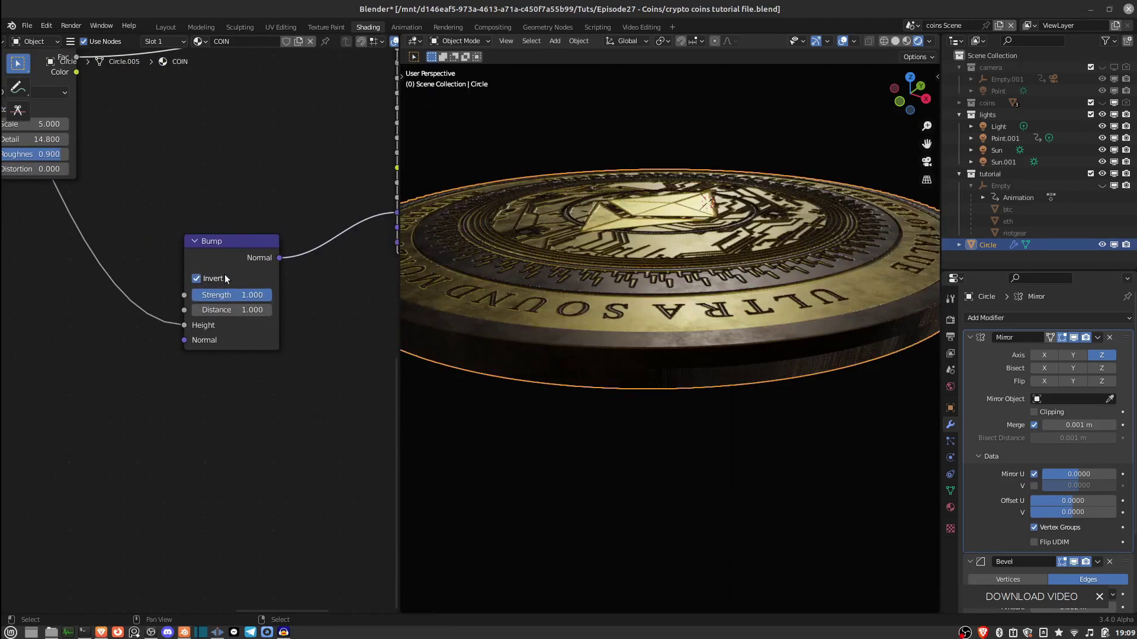
click(197, 279)
click(198, 278)
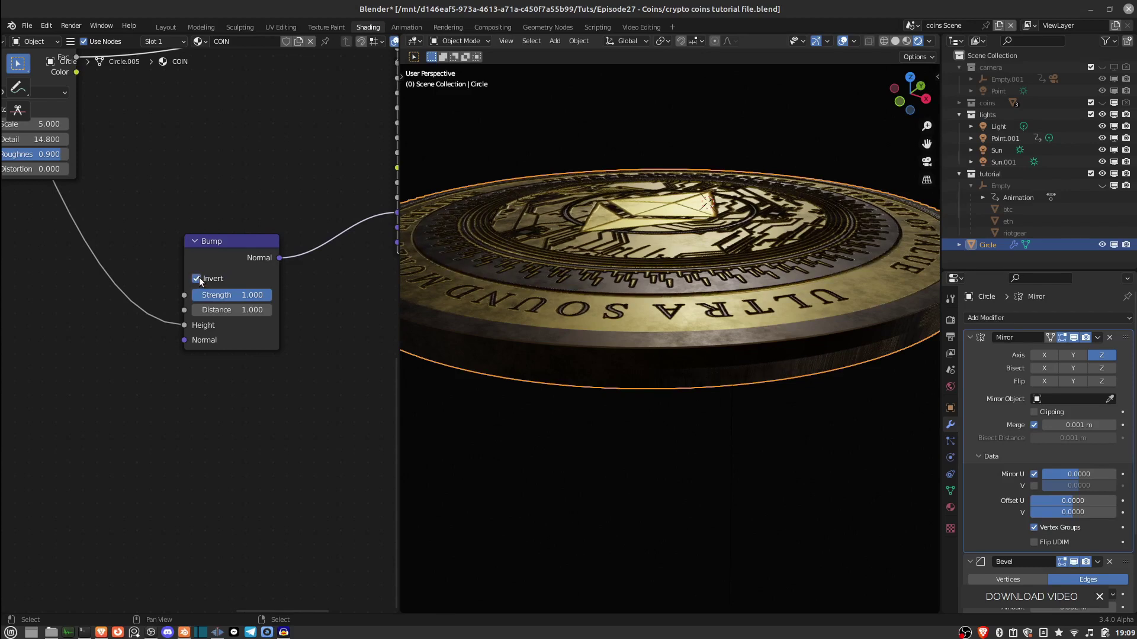
click(199, 277)
- Set the Bump node's Strength to 0.152
middle_drag(241, 296, 238, 301)
shift+drag(240, 304, 169, 301)
mouse_move(83, 307)
shift+mouse_down()
mouse_move(204, 300)
mouse_move(152, 309)
shift+mouse_up()
middle_drag(233, 314, 205, 345)
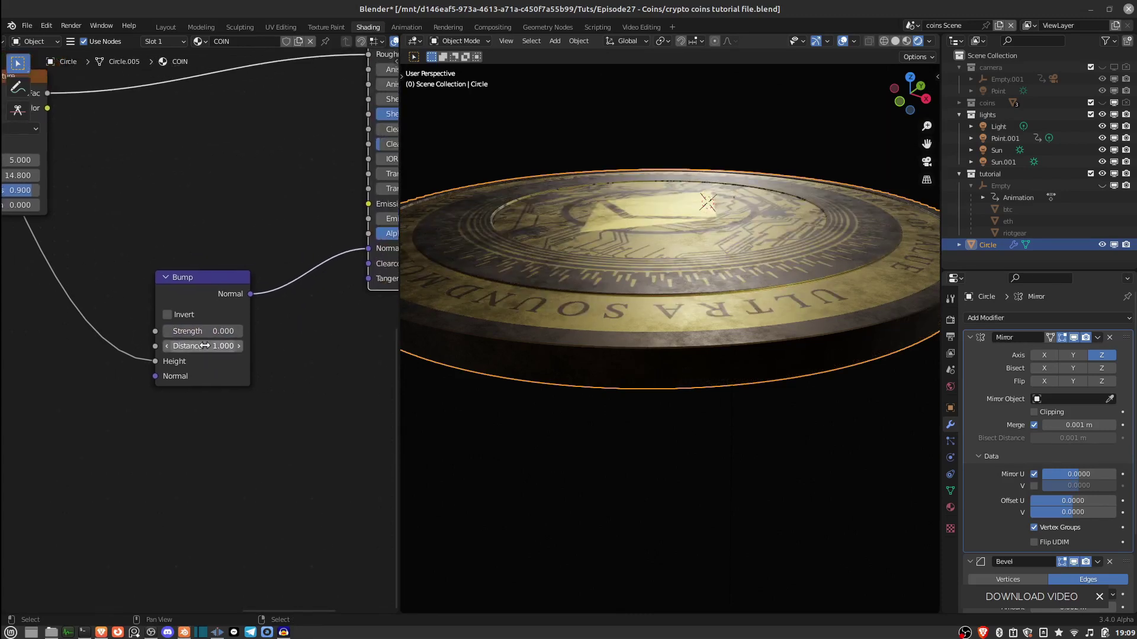
shift+drag(197, 329, 209, 330)
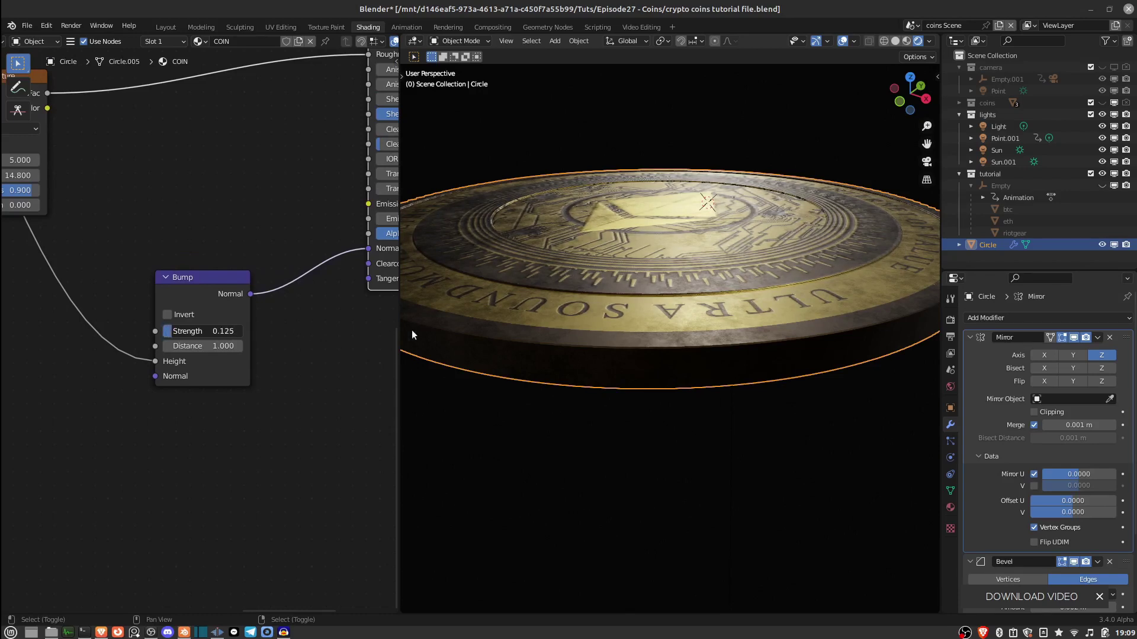
drag(413, 335, 447, 331)
- Enable Invert on the Bump node and check the coin's relief
middle_drag(447, 332, 602, 236)
scroll(610, 244, up, 2)
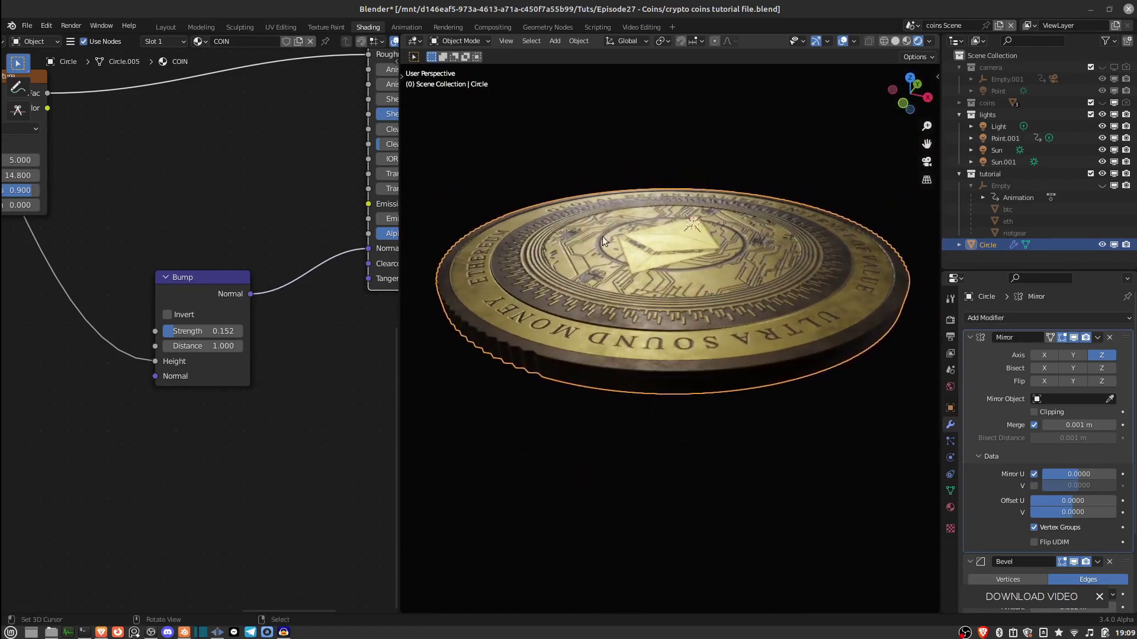
middle_drag(187, 318, 198, 307)
click(177, 305)
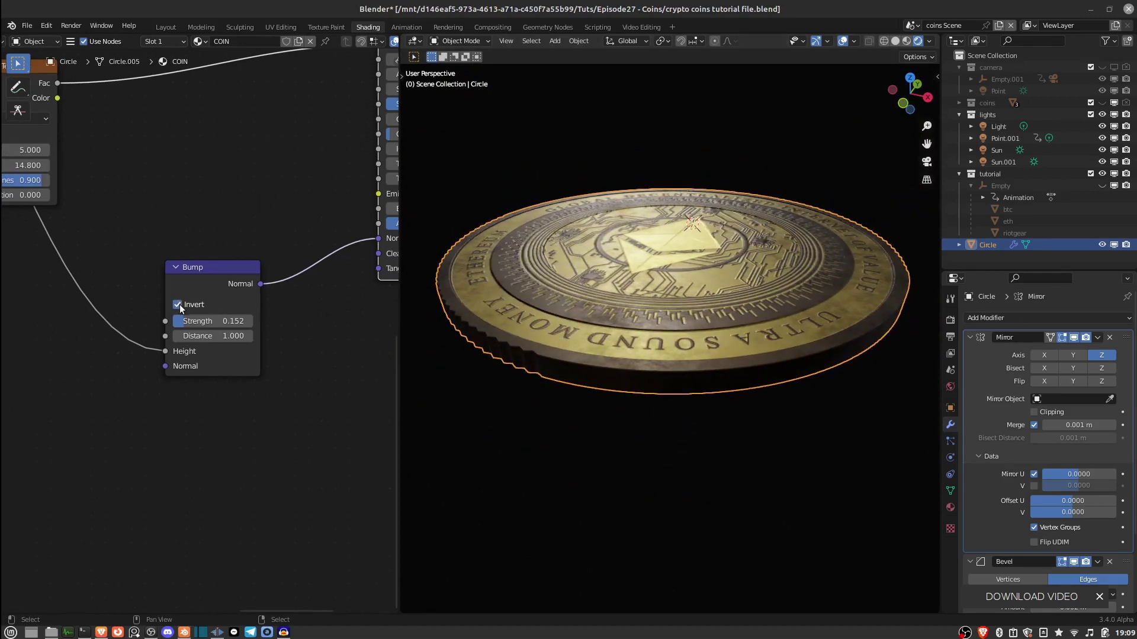
middle_drag(628, 256, 598, 256)
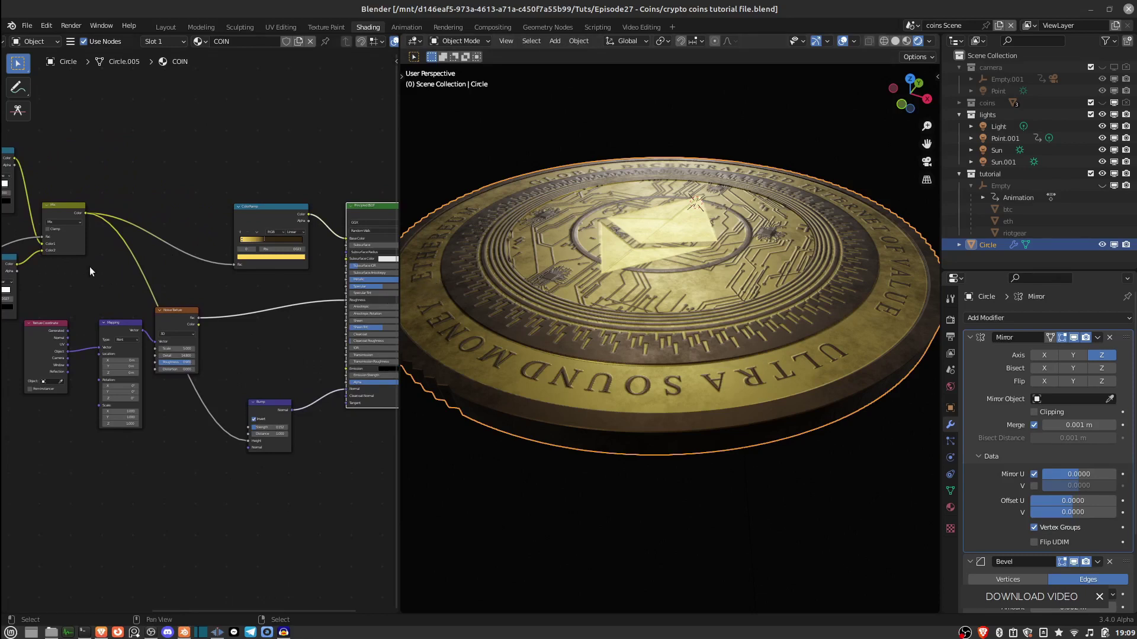
- Duplicate the black-to-white ColorRamp node and insert it between the Noise Texture's Fac output and the Principled BSDF's Roughness
middle_drag(98, 267, 136, 238)
click(23, 130)
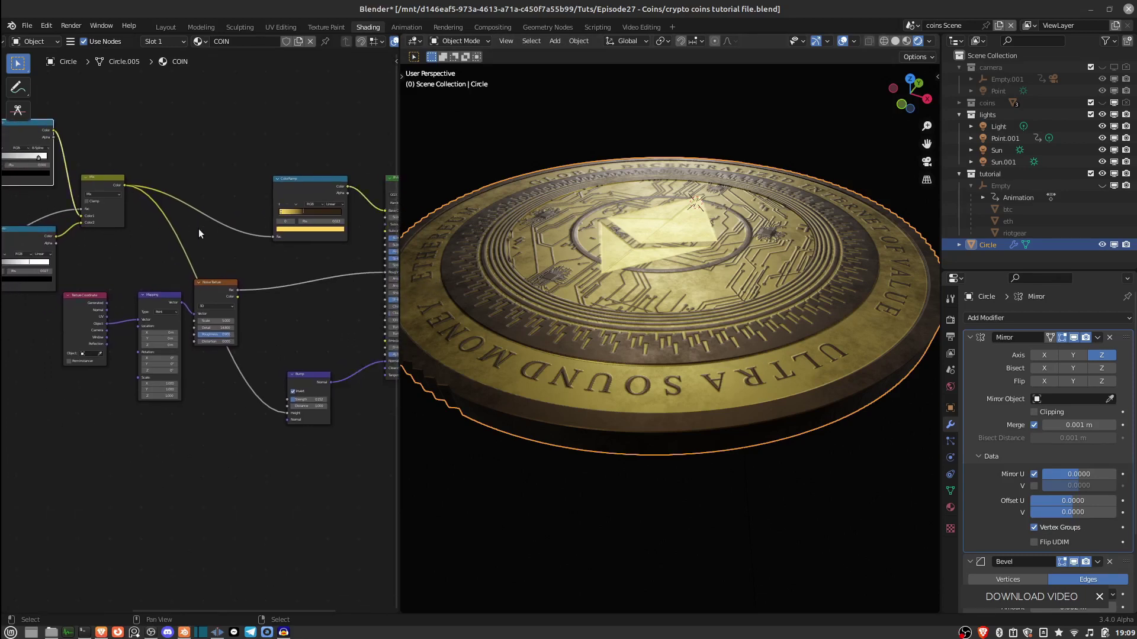
key(shift+d)
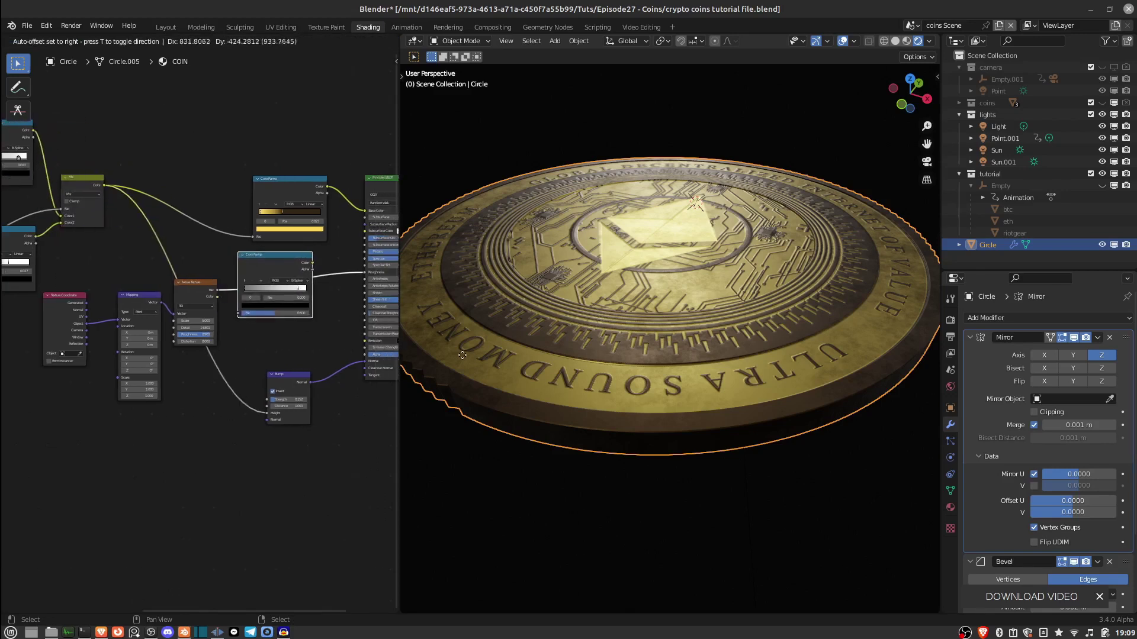
click(232, 335)
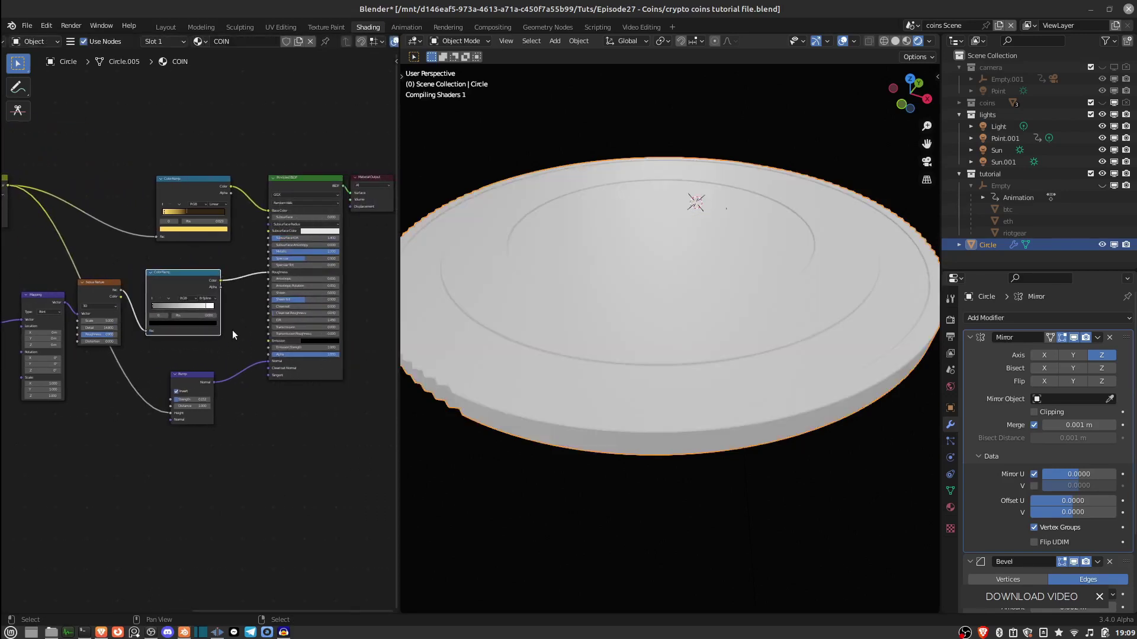
- Set the roughness ColorRamp's black stop to position 0.427, with the white stop at the ramp's end, and check the coin's shine
ctrl+middle_drag(232, 335, 228, 285)
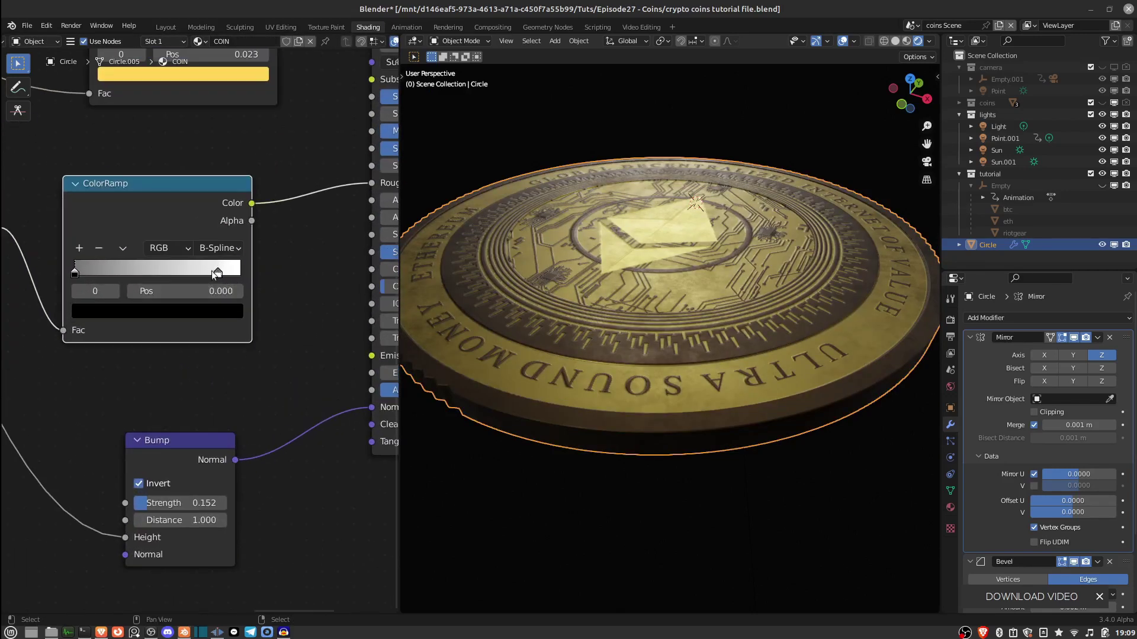
drag(74, 273, 145, 273)
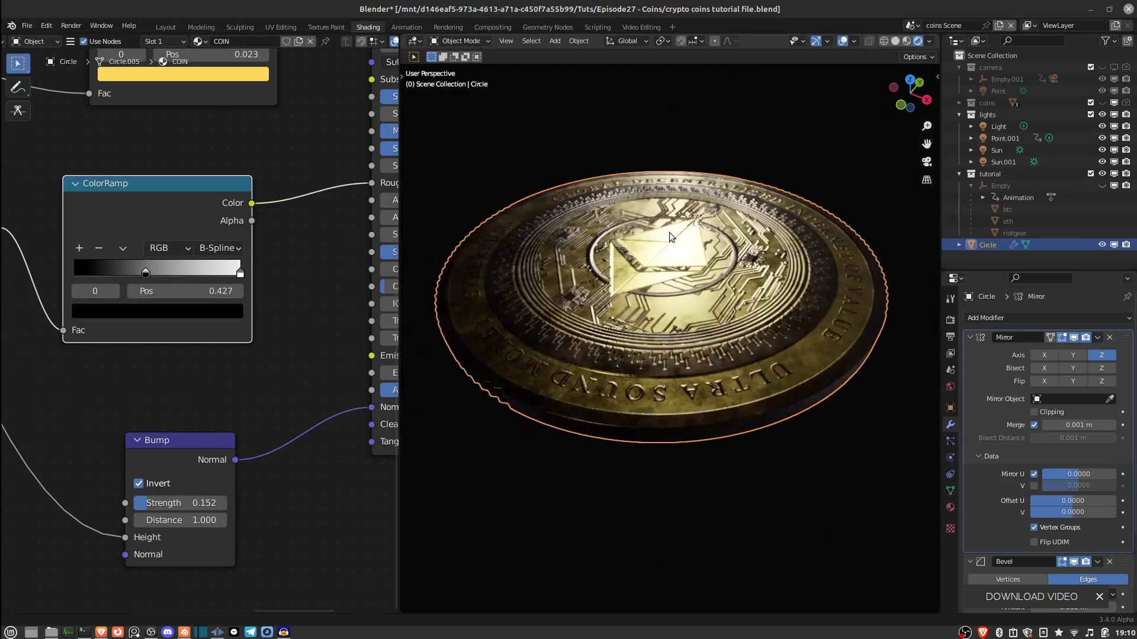
middle_drag(671, 237, 724, 176)
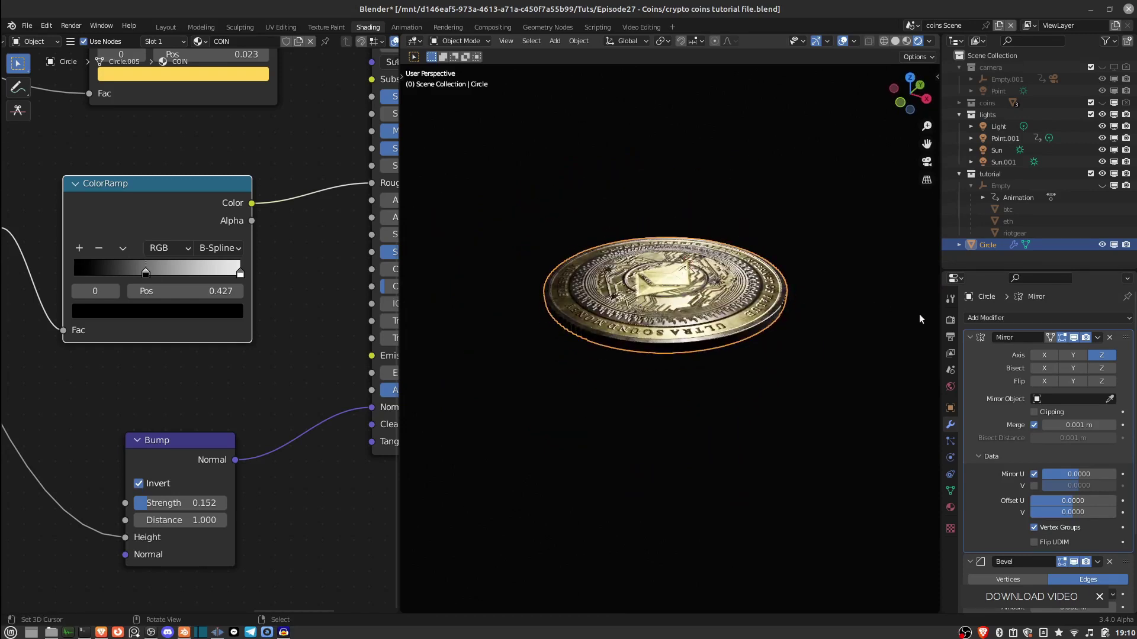
- Enable Bloom in the Eevee render settings and inspect the glow on the coin from several angles
click(950, 320)
click(978, 418)
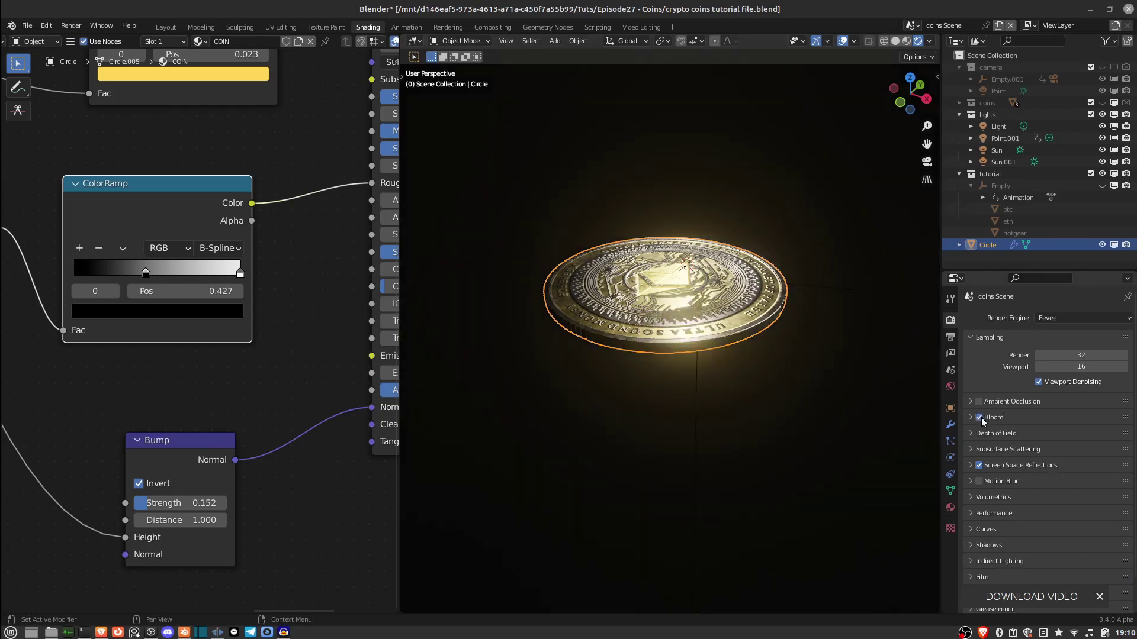
scroll(656, 291, up, 2)
middle_drag(652, 289, 757, 262)
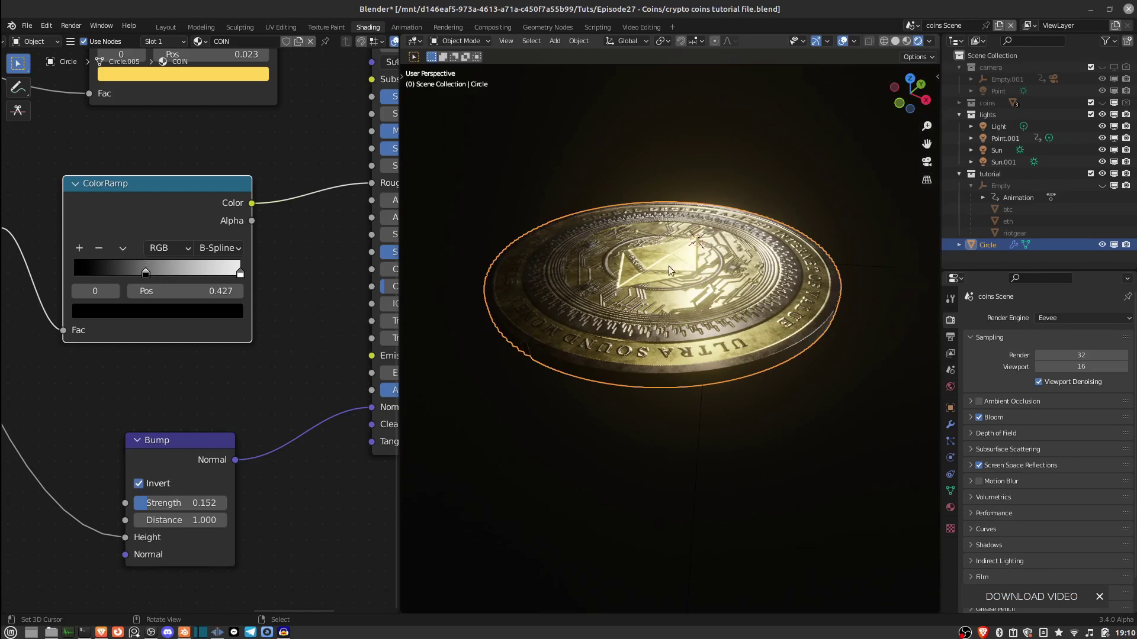
mouse_move(672, 295)
middle_down()
mouse_move(699, 287)
mouse_move(687, 278)
mouse_move(635, 294)
mouse_move(686, 292)
middle_up()
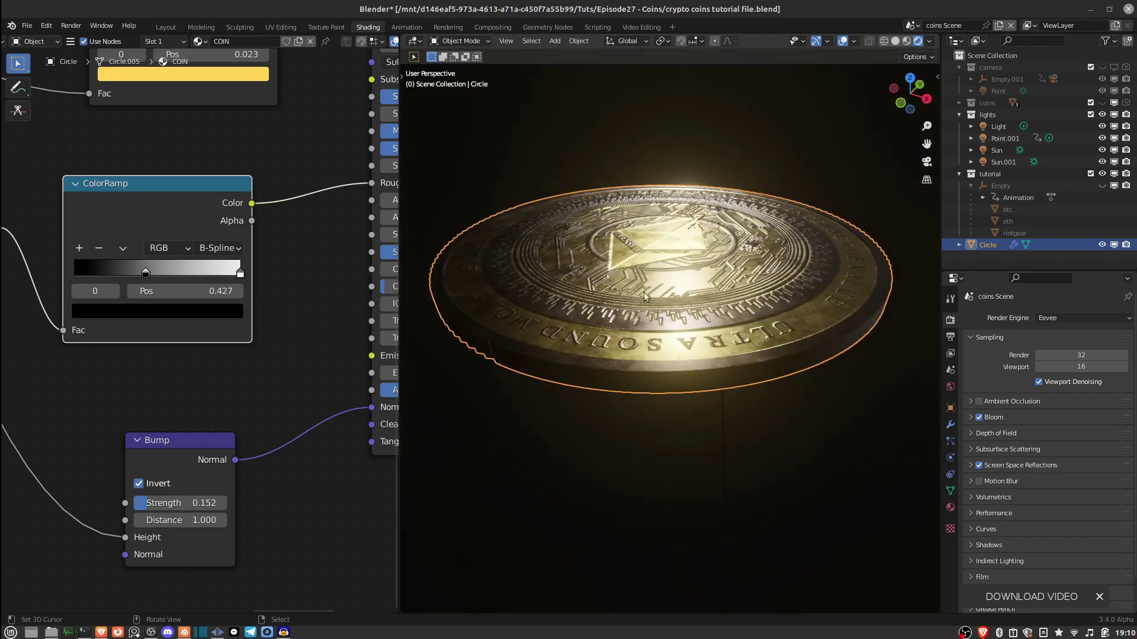
- Spread out the Bump, Principled BSDF and Material Output nodes to make room in the coin's node tree
scroll(259, 405, down, 3)
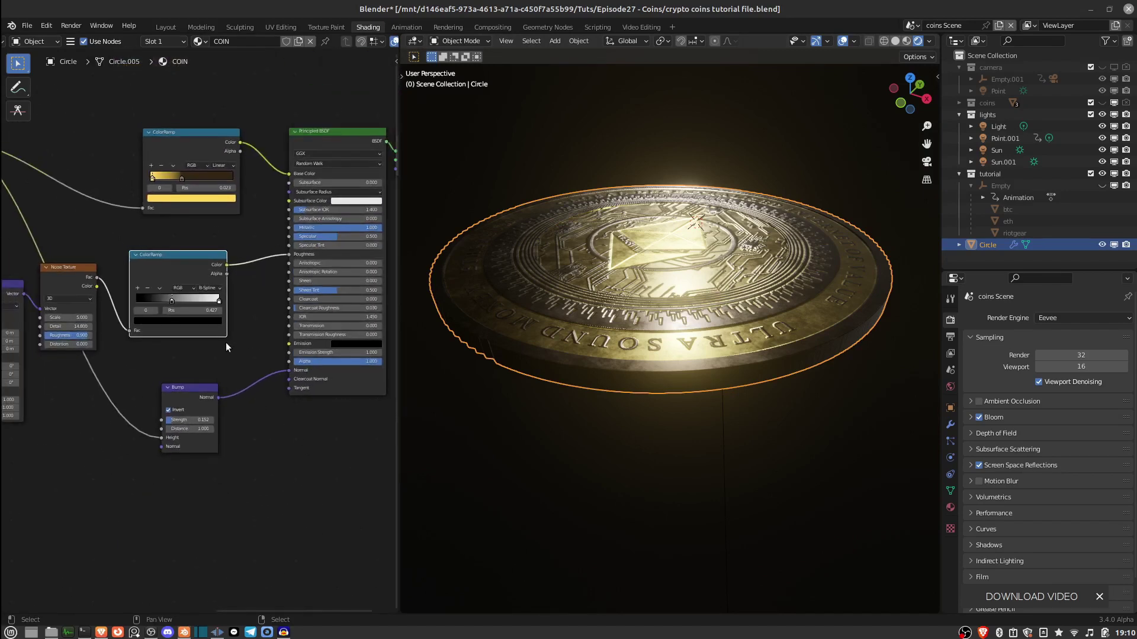
scroll(222, 353, down, 2)
scroll(201, 371, up, 3)
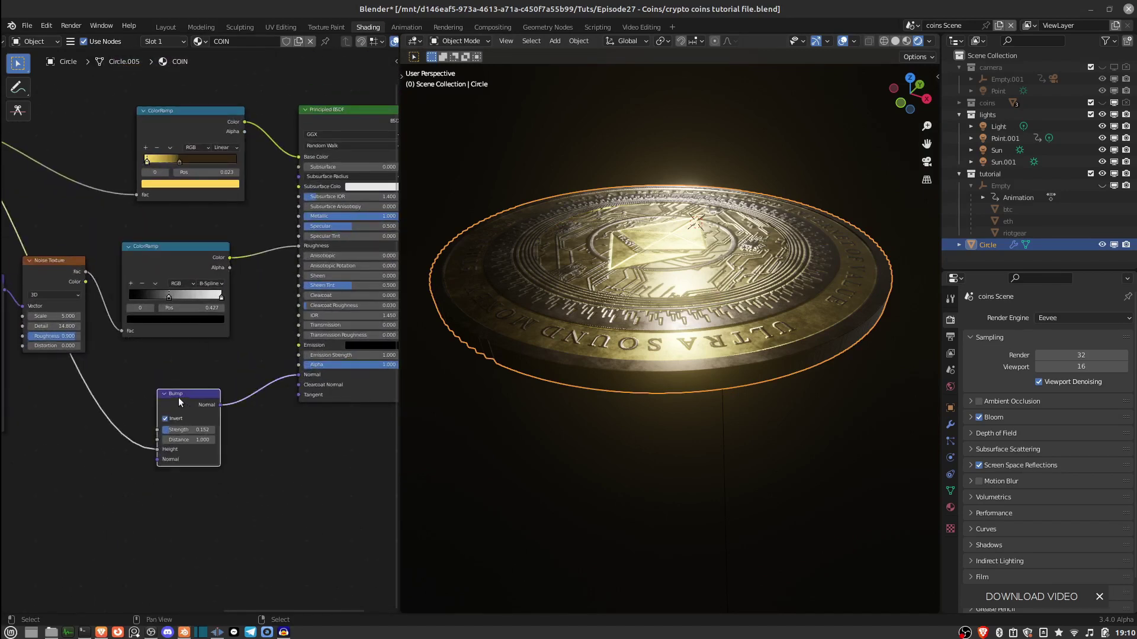
drag(179, 398, 214, 387)
ctrl+middle_drag(275, 408, 275, 432)
middle_drag(275, 432, 204, 445)
drag(296, 211, 358, 208)
drag(222, 198, 276, 195)
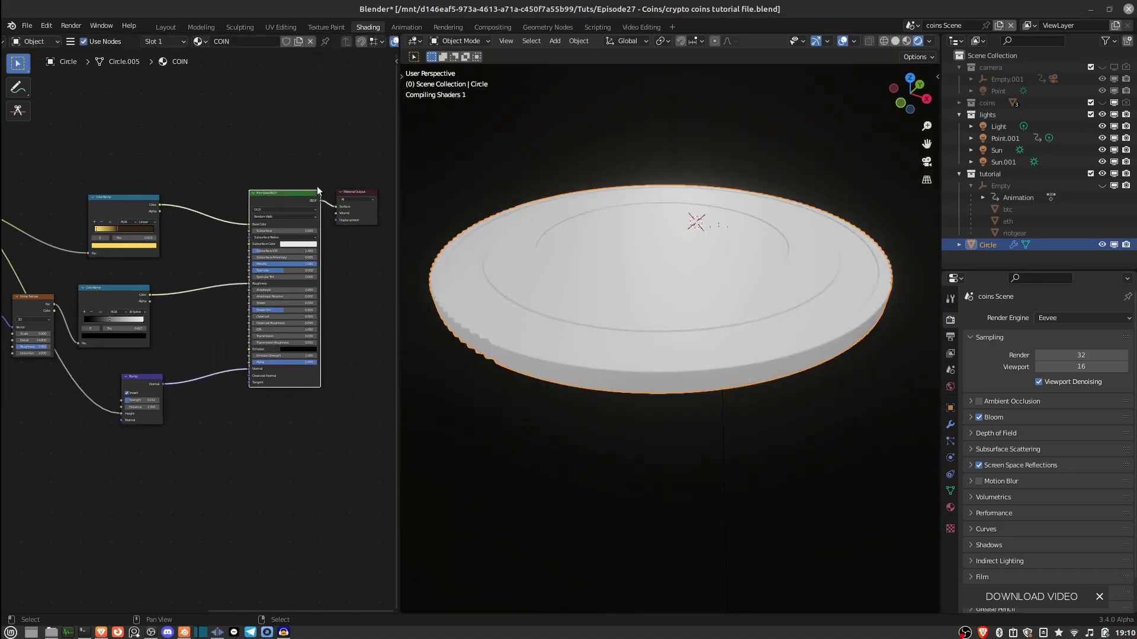
drag(348, 192, 385, 190)
drag(264, 197, 315, 197)
ctrl+middle_drag(239, 319, 63, 213)
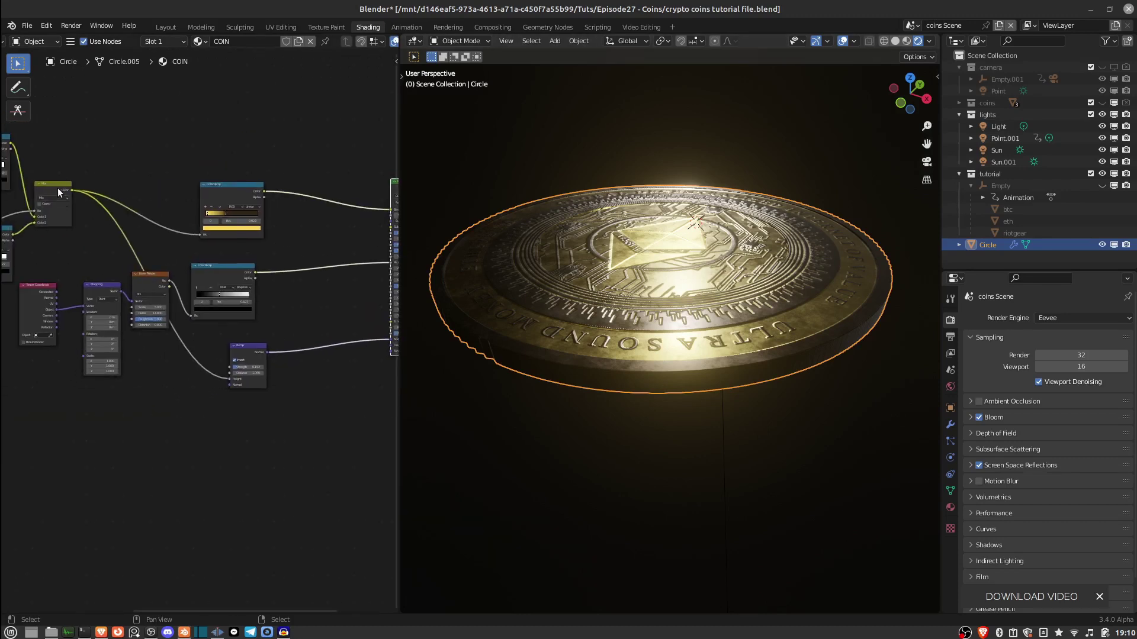
- Reposition the Mix node and move the Texture Coordinate, Mapping and Noise Texture nodes away from the roughness ColorRamp
mouse_move(58, 187)
mouse_down()
mouse_move(107, 178)
mouse_move(74, 180)
mouse_up()
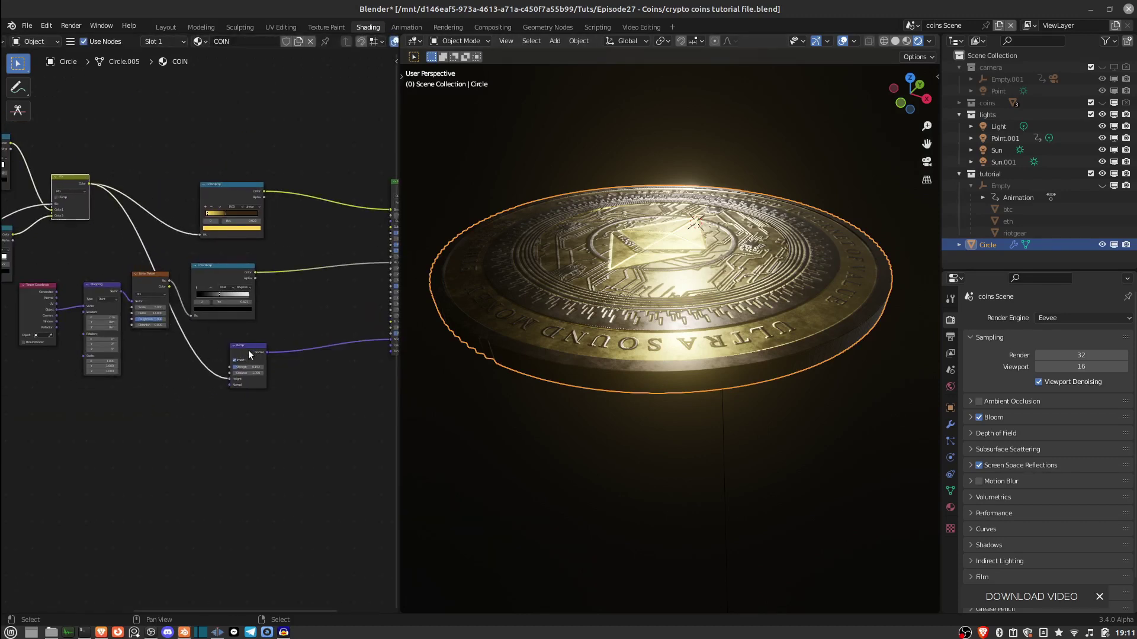
middle_drag(145, 350, 178, 320)
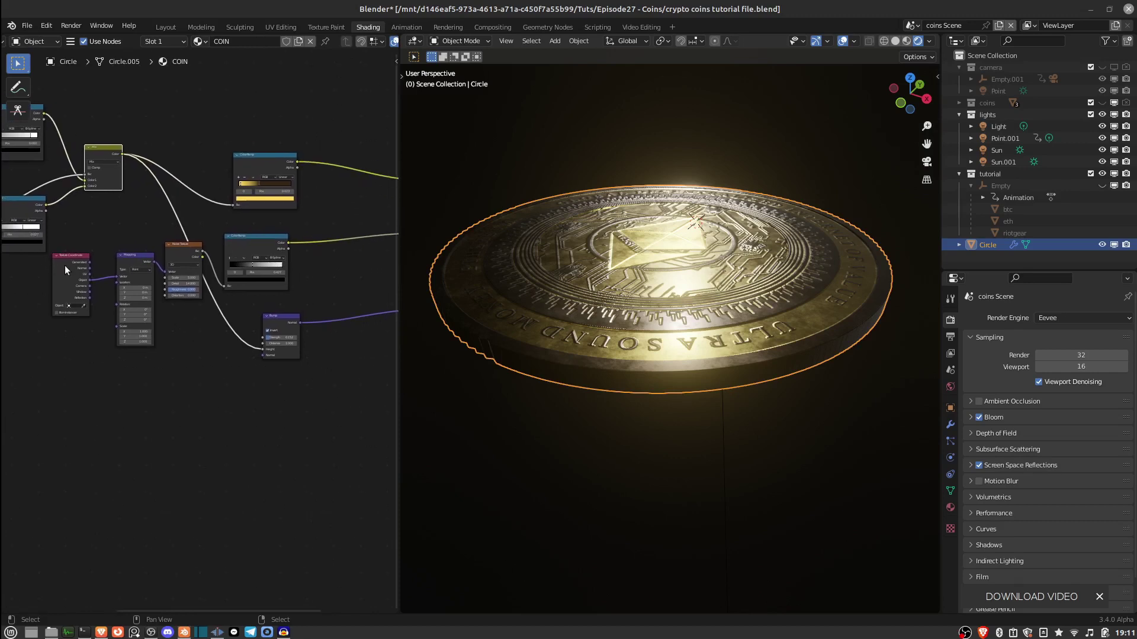
drag(65, 265, 2, 295)
drag(127, 257, 40, 287)
drag(170, 250, 96, 291)
- Duplicate the Bump node, connect the Noise Texture's Fac to its Height and its Normal output to the first Bump node's Normal
scroll(578, 262, up, 3)
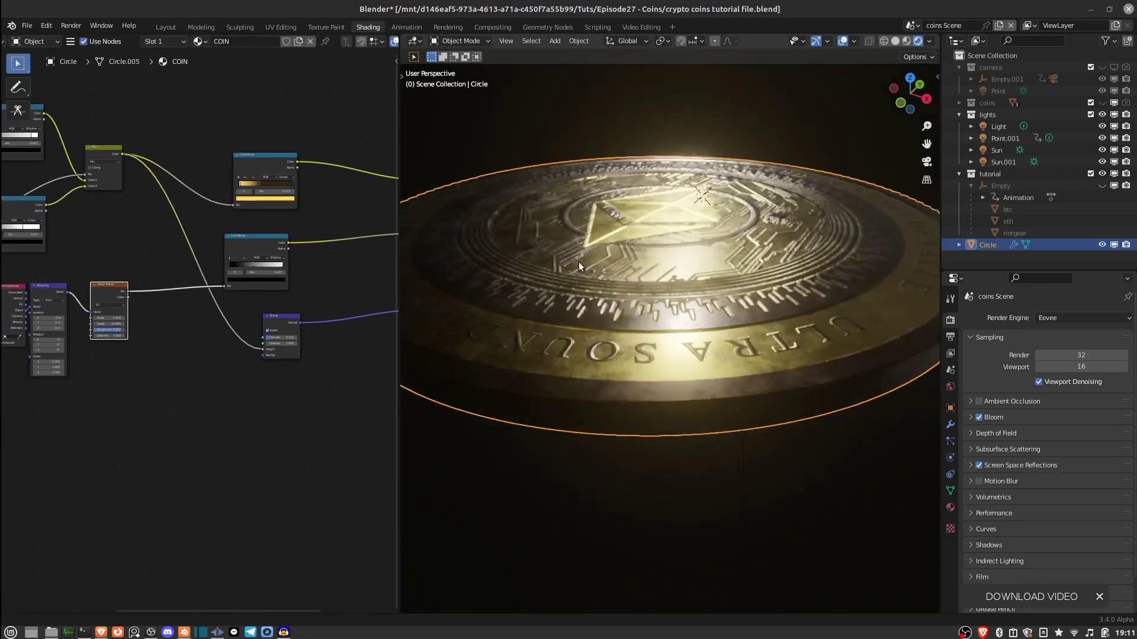
scroll(578, 262, up, 2)
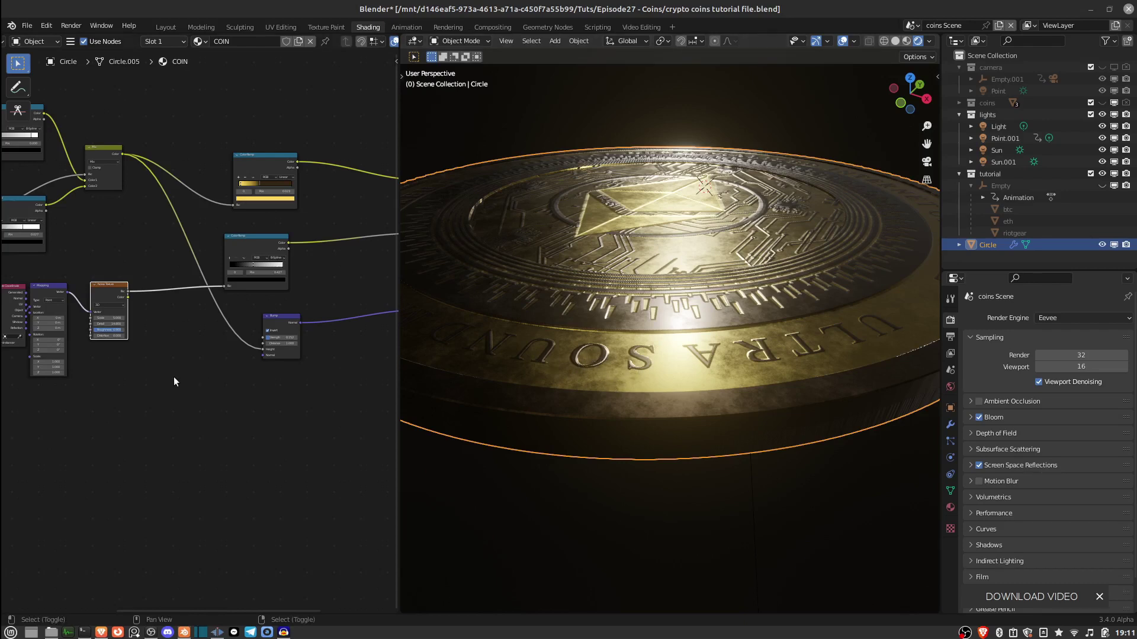
click(272, 325)
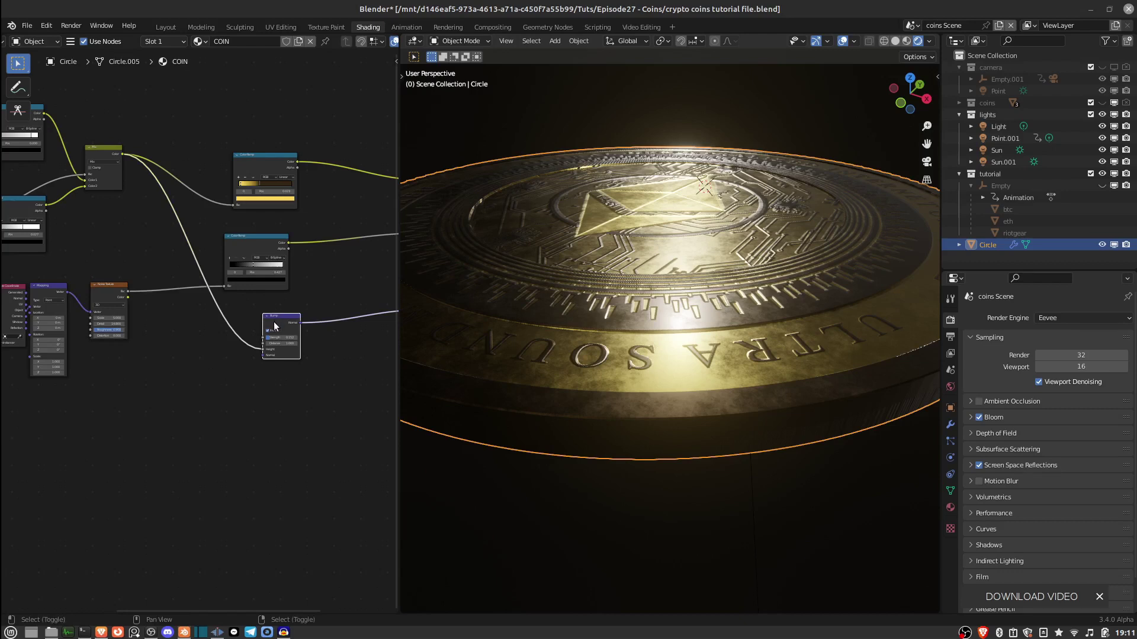
key(shift+d)
click(259, 386)
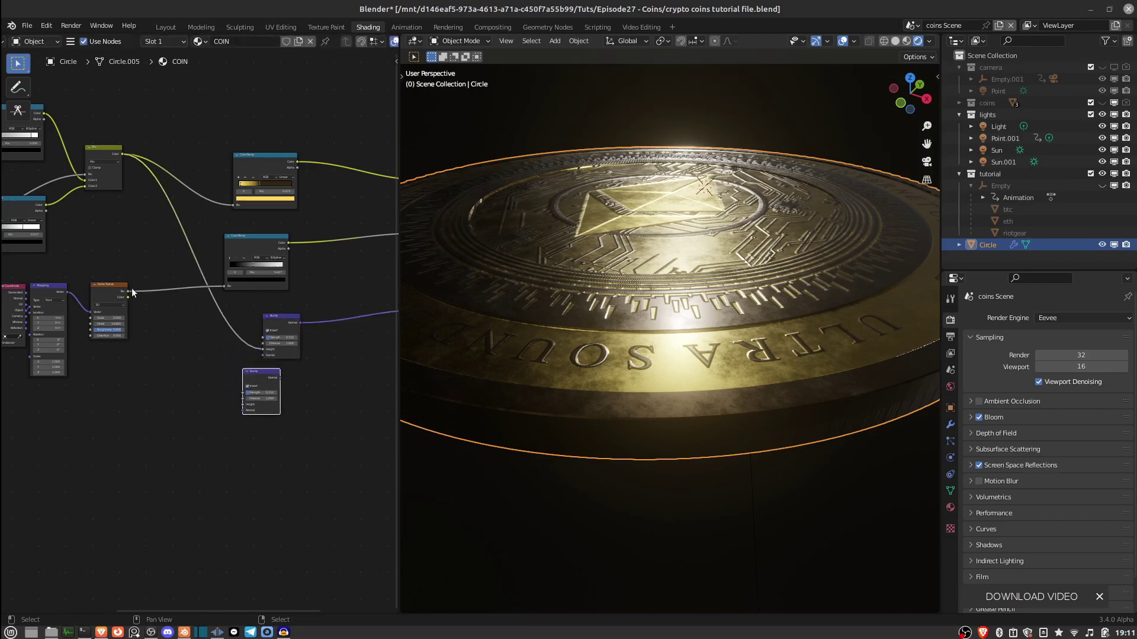
click(105, 292)
drag(127, 292, 243, 404)
middle_drag(258, 372, 233, 368)
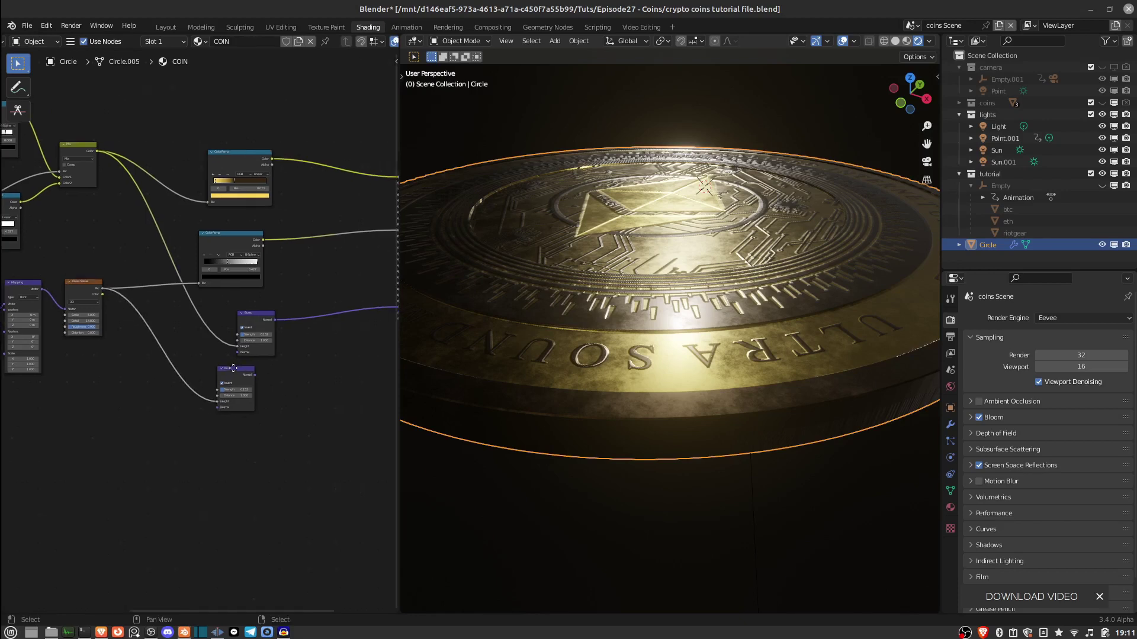
scroll(207, 373, up, 5)
drag(155, 373, 178, 361)
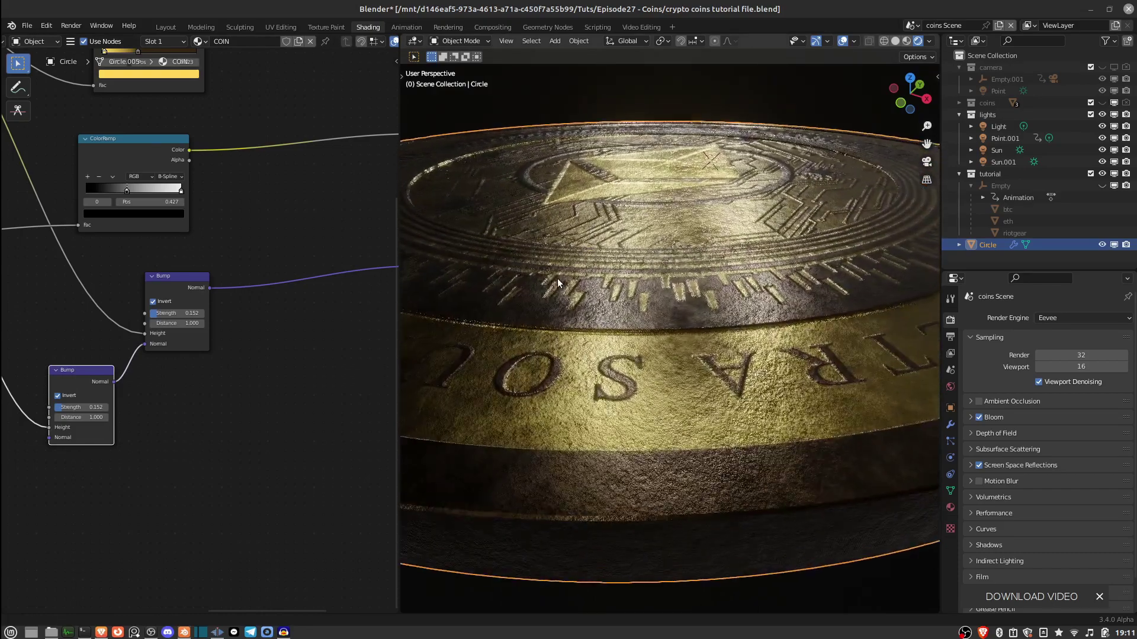
- Set the noise-driven Bump node's Strength to 0.086 and check the coin's surface roughness
mouse_move(557, 279)
ctrl+middle_down()
mouse_move(557, 293)
mouse_move(574, 263)
mouse_move(561, 261)
mouse_move(595, 233)
ctrl+middle_up()
scroll(315, 363, up, 3)
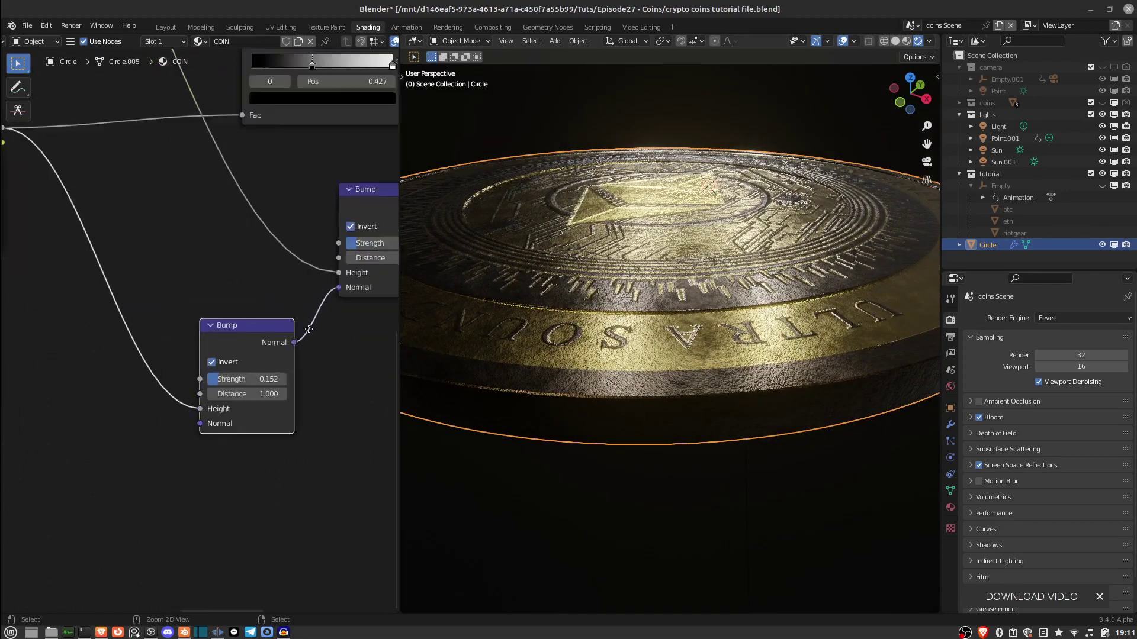
scroll(278, 361, up, 1)
shift+drag(257, 388, 125, 397)
scroll(581, 296, down, 3)
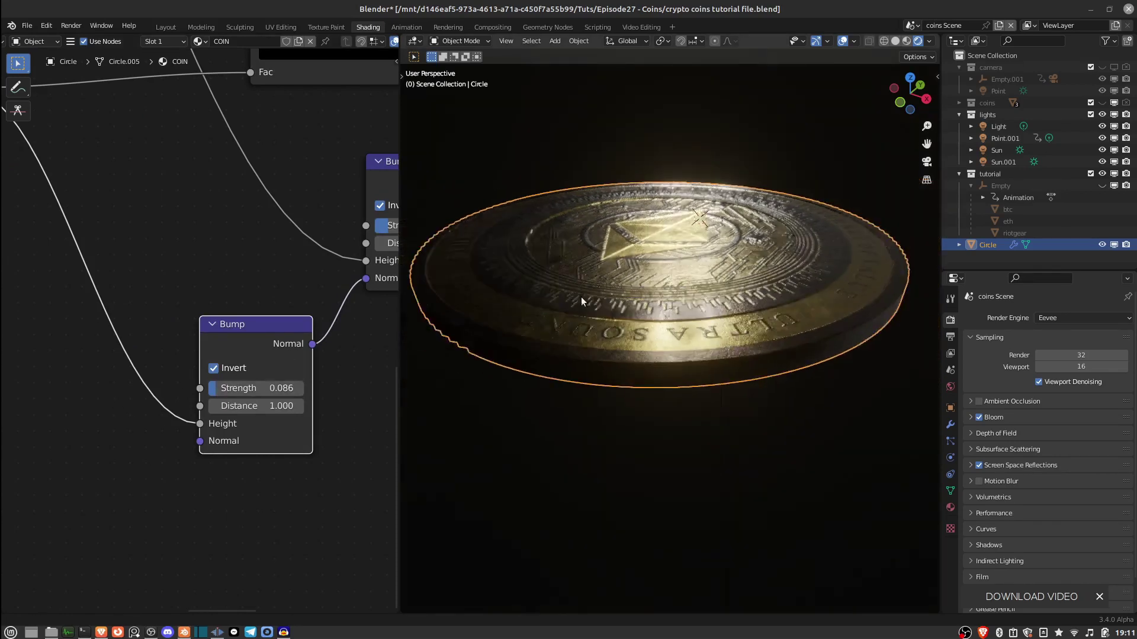
scroll(581, 296, down, 1)
mouse_move(581, 297)
middle_down()
mouse_move(592, 339)
mouse_move(578, 278)
middle_up()
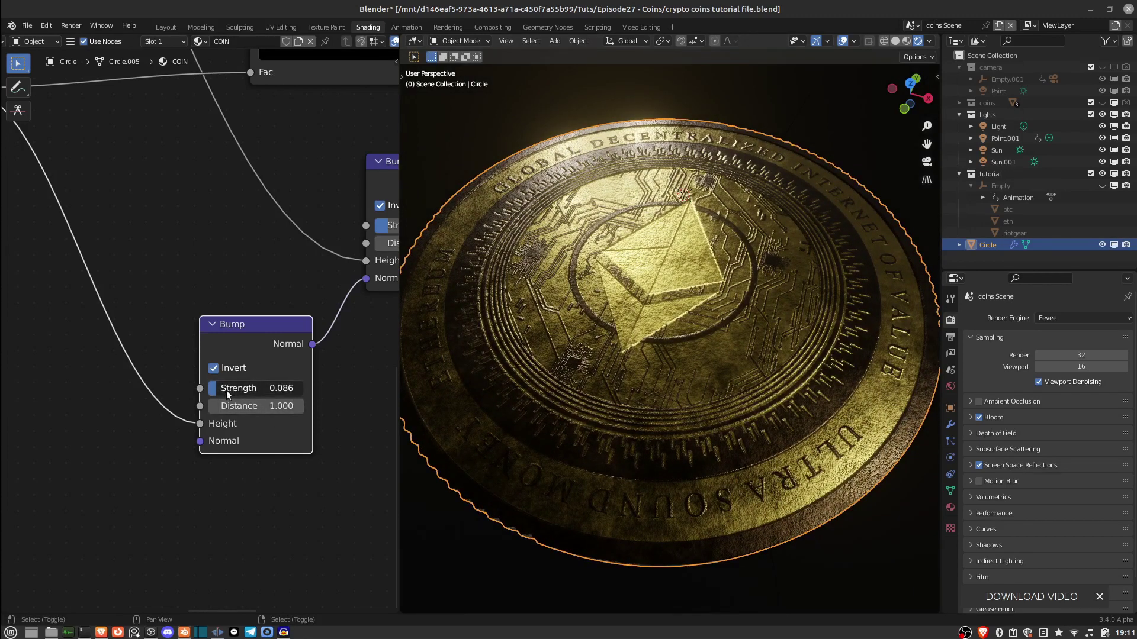
- Reduce the noise-driven Bump node's Strength further and inspect the coin from several angles in a maximized viewport
shift+drag(227, 390, 133, 402)
middle_drag(551, 309, 621, 296)
scroll(566, 263, up, 1)
scroll(565, 247, up, 1)
key(ctrl+space)
middle_drag(619, 335, 603, 271)
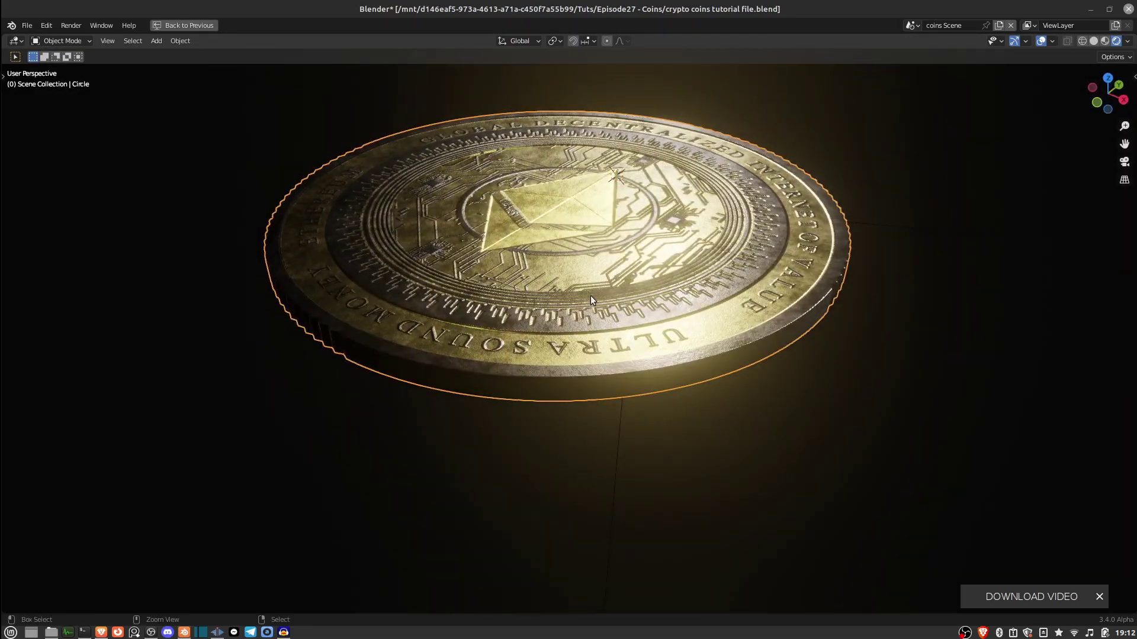
mouse_move(612, 317)
middle_down()
mouse_move(607, 275)
mouse_move(598, 308)
middle_up()
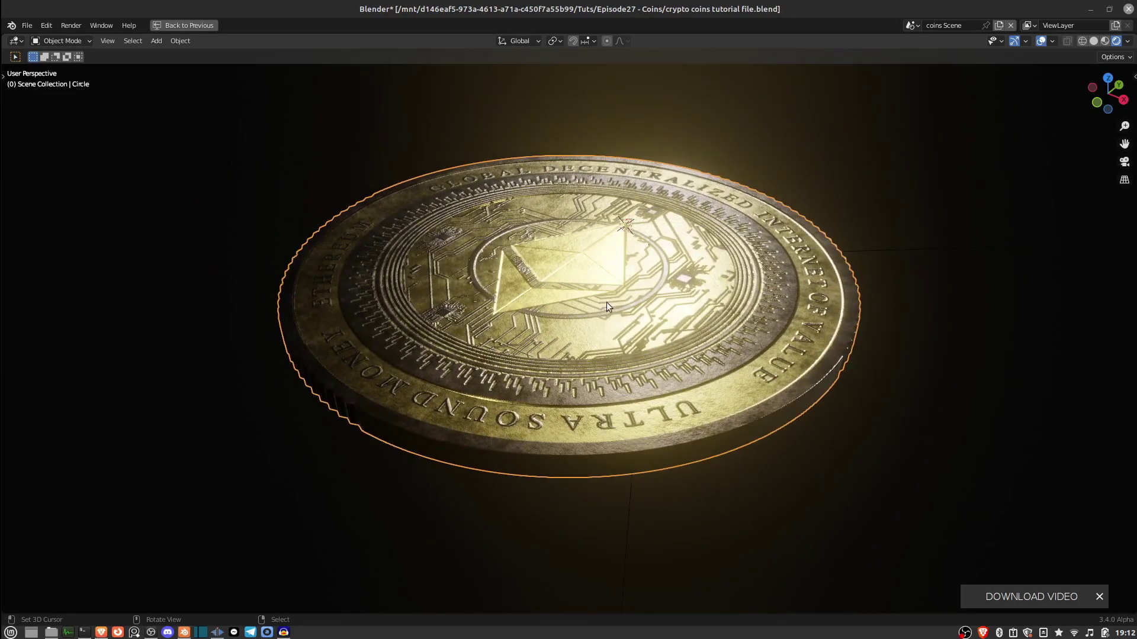